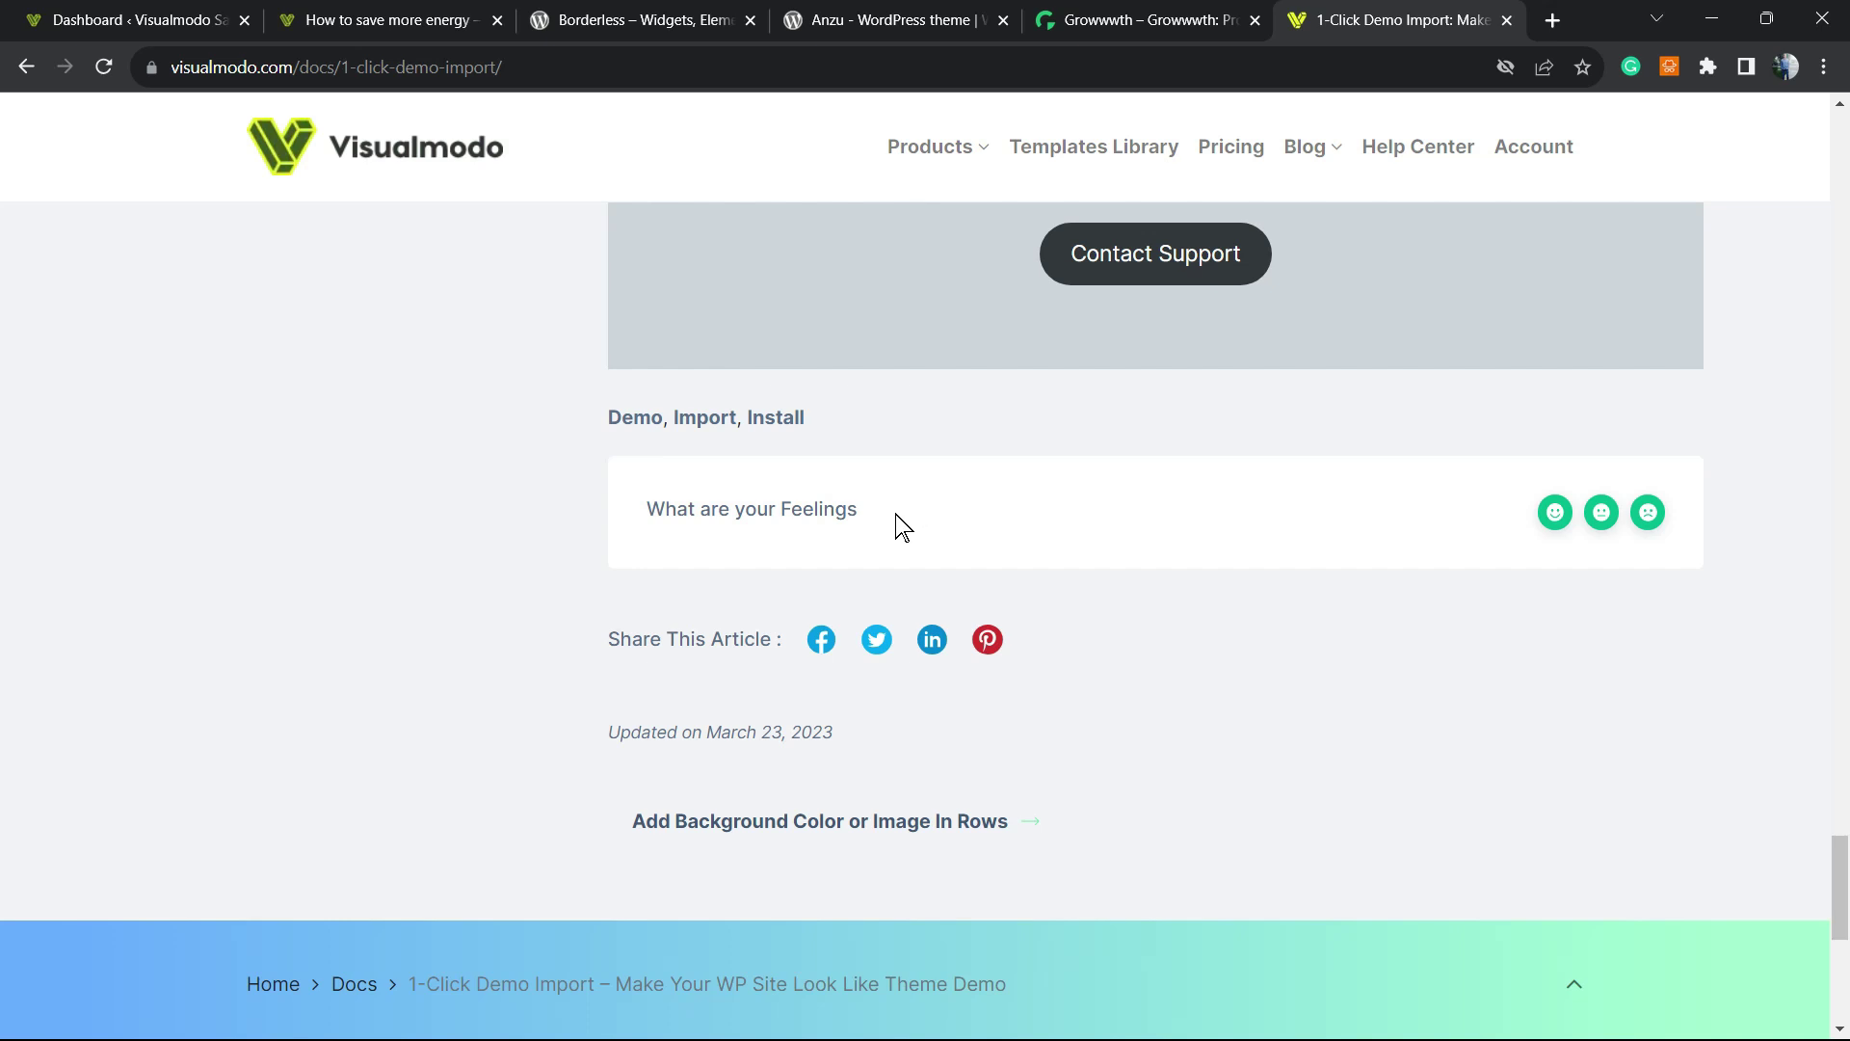
Step: Examine the feedback box at the end of the 1-Click Demo Import article and return to the Visualmodo home page
scroll(896, 527, up, 14)
scroll(768, 564, down, 11)
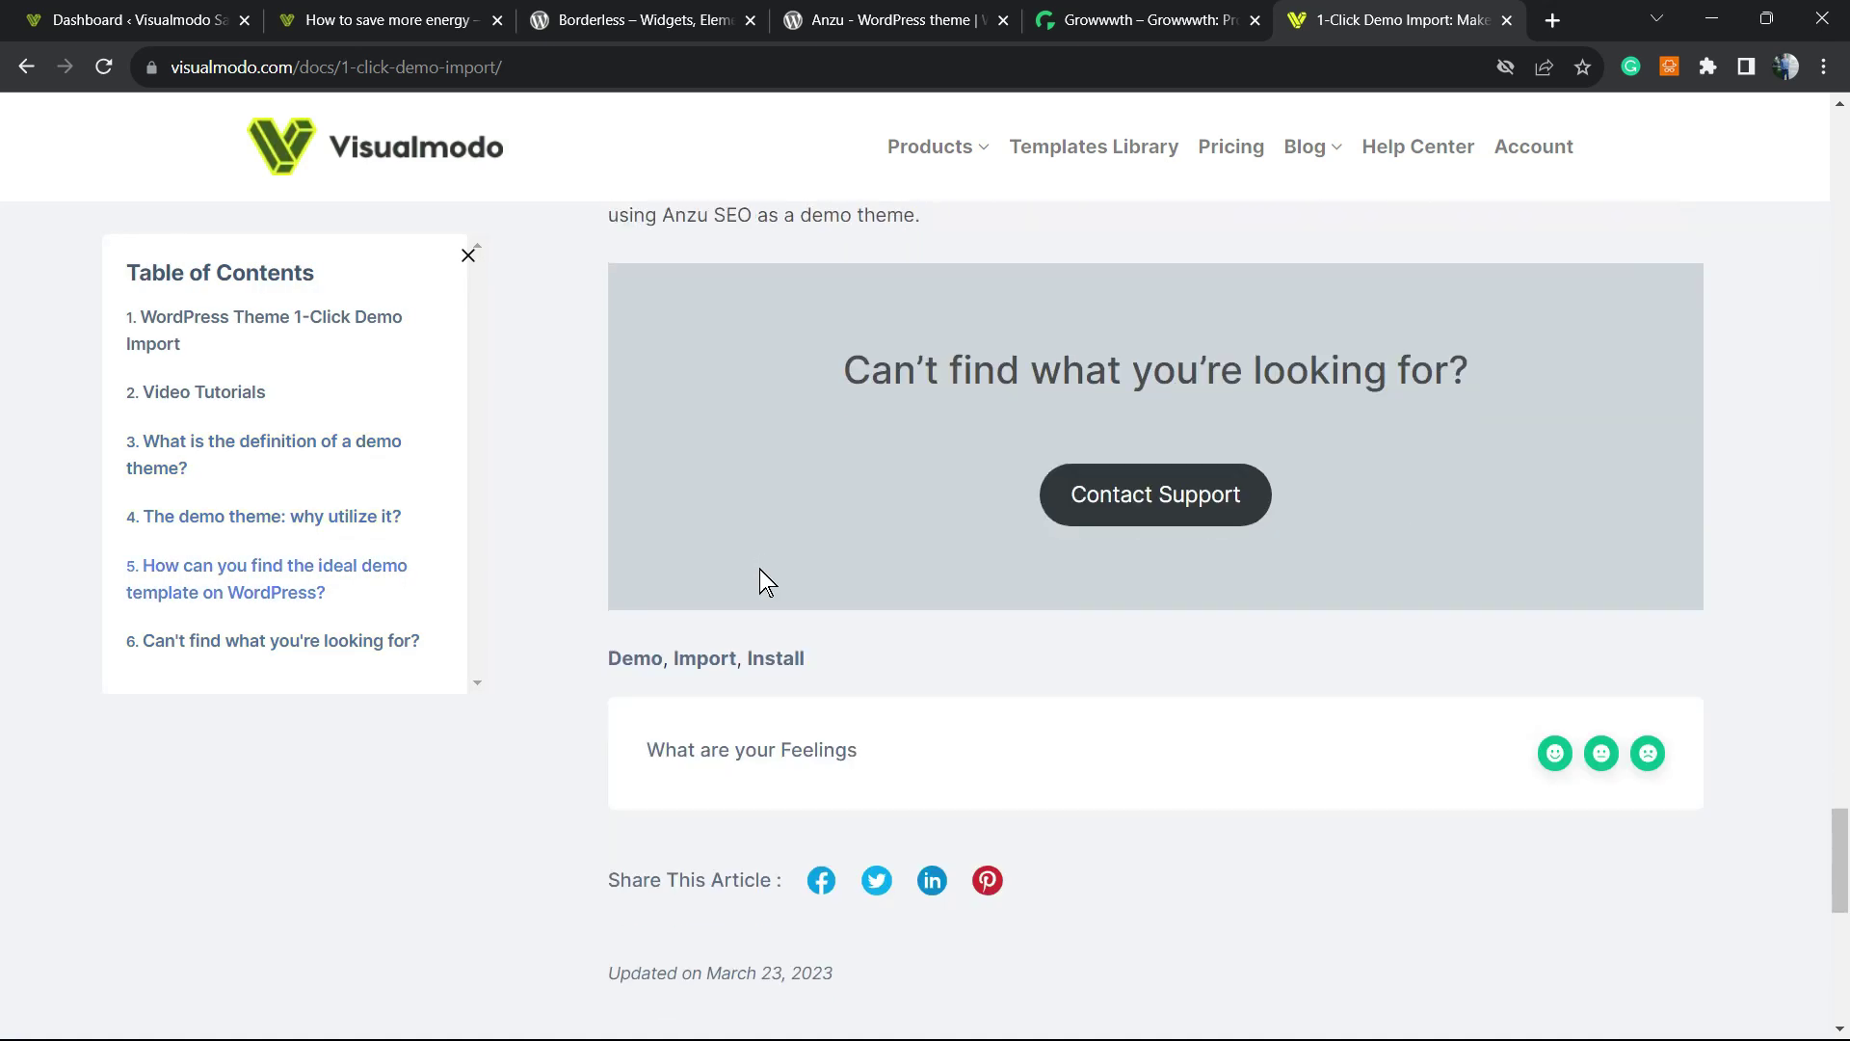
scroll(761, 570, down, 3)
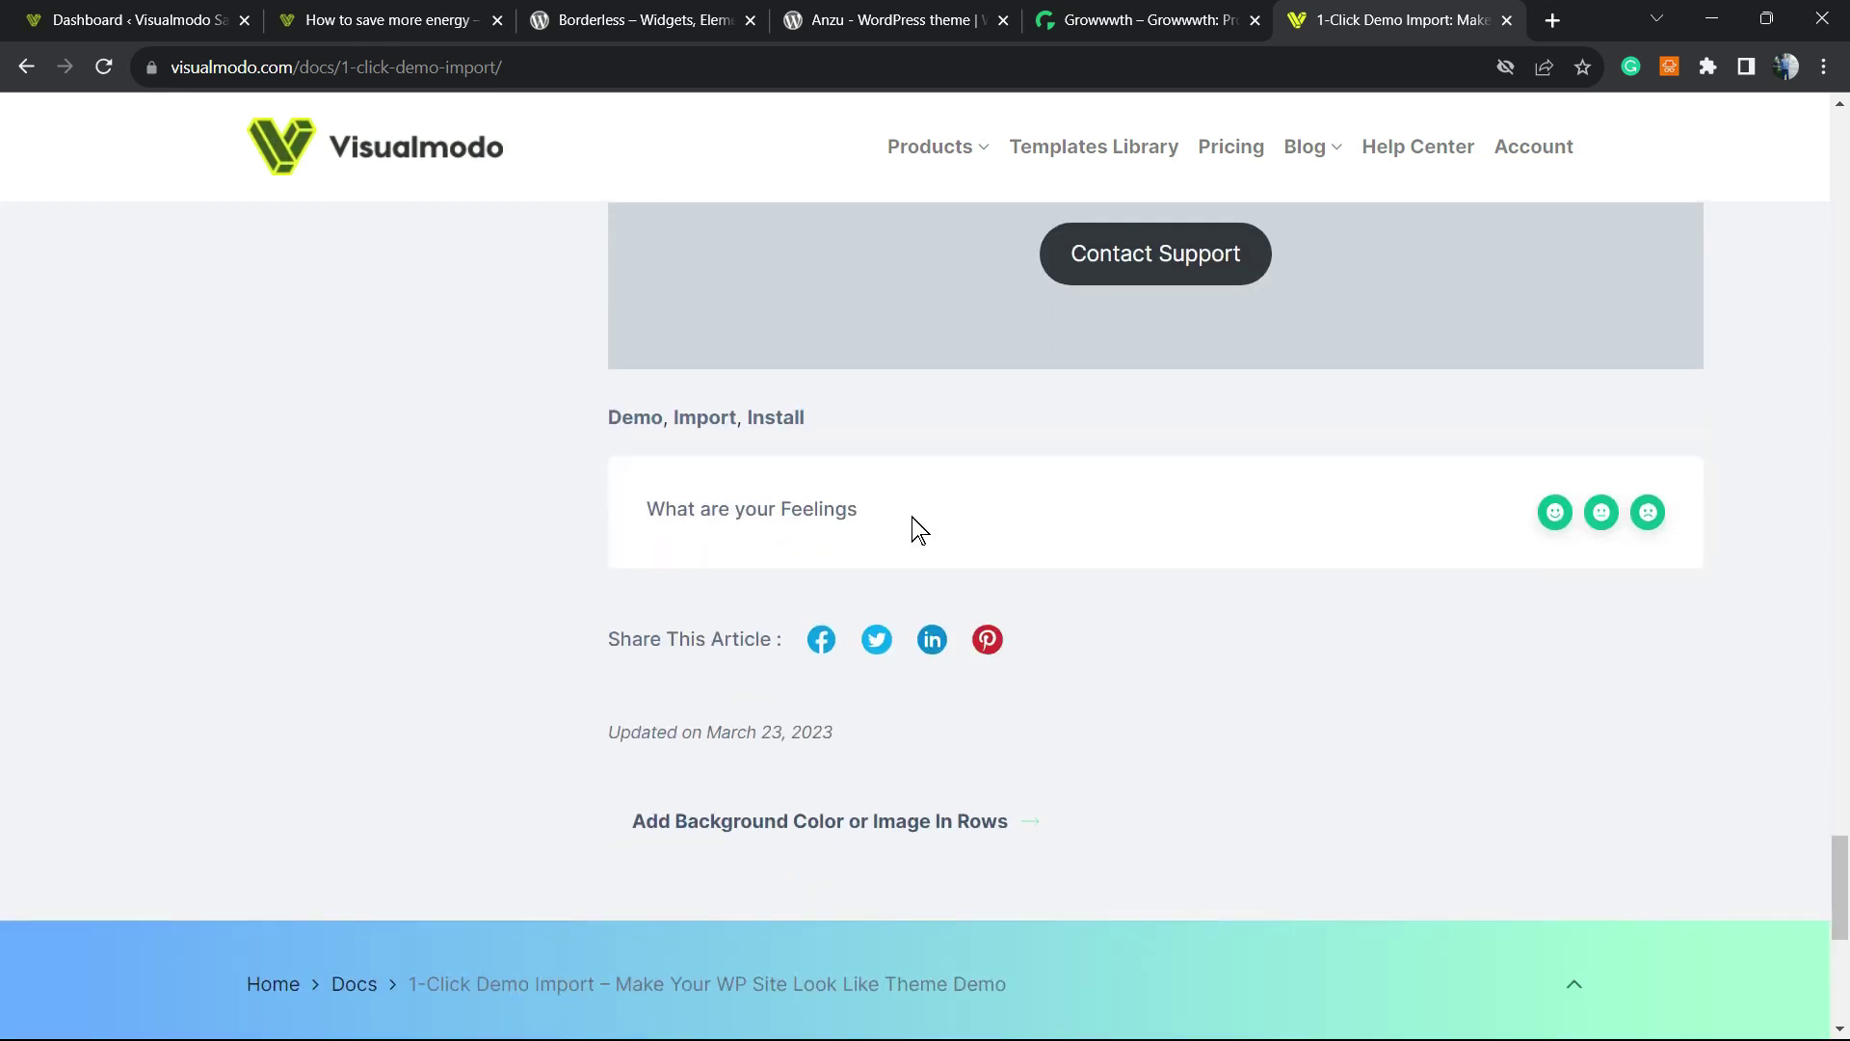
triple_click(799, 512)
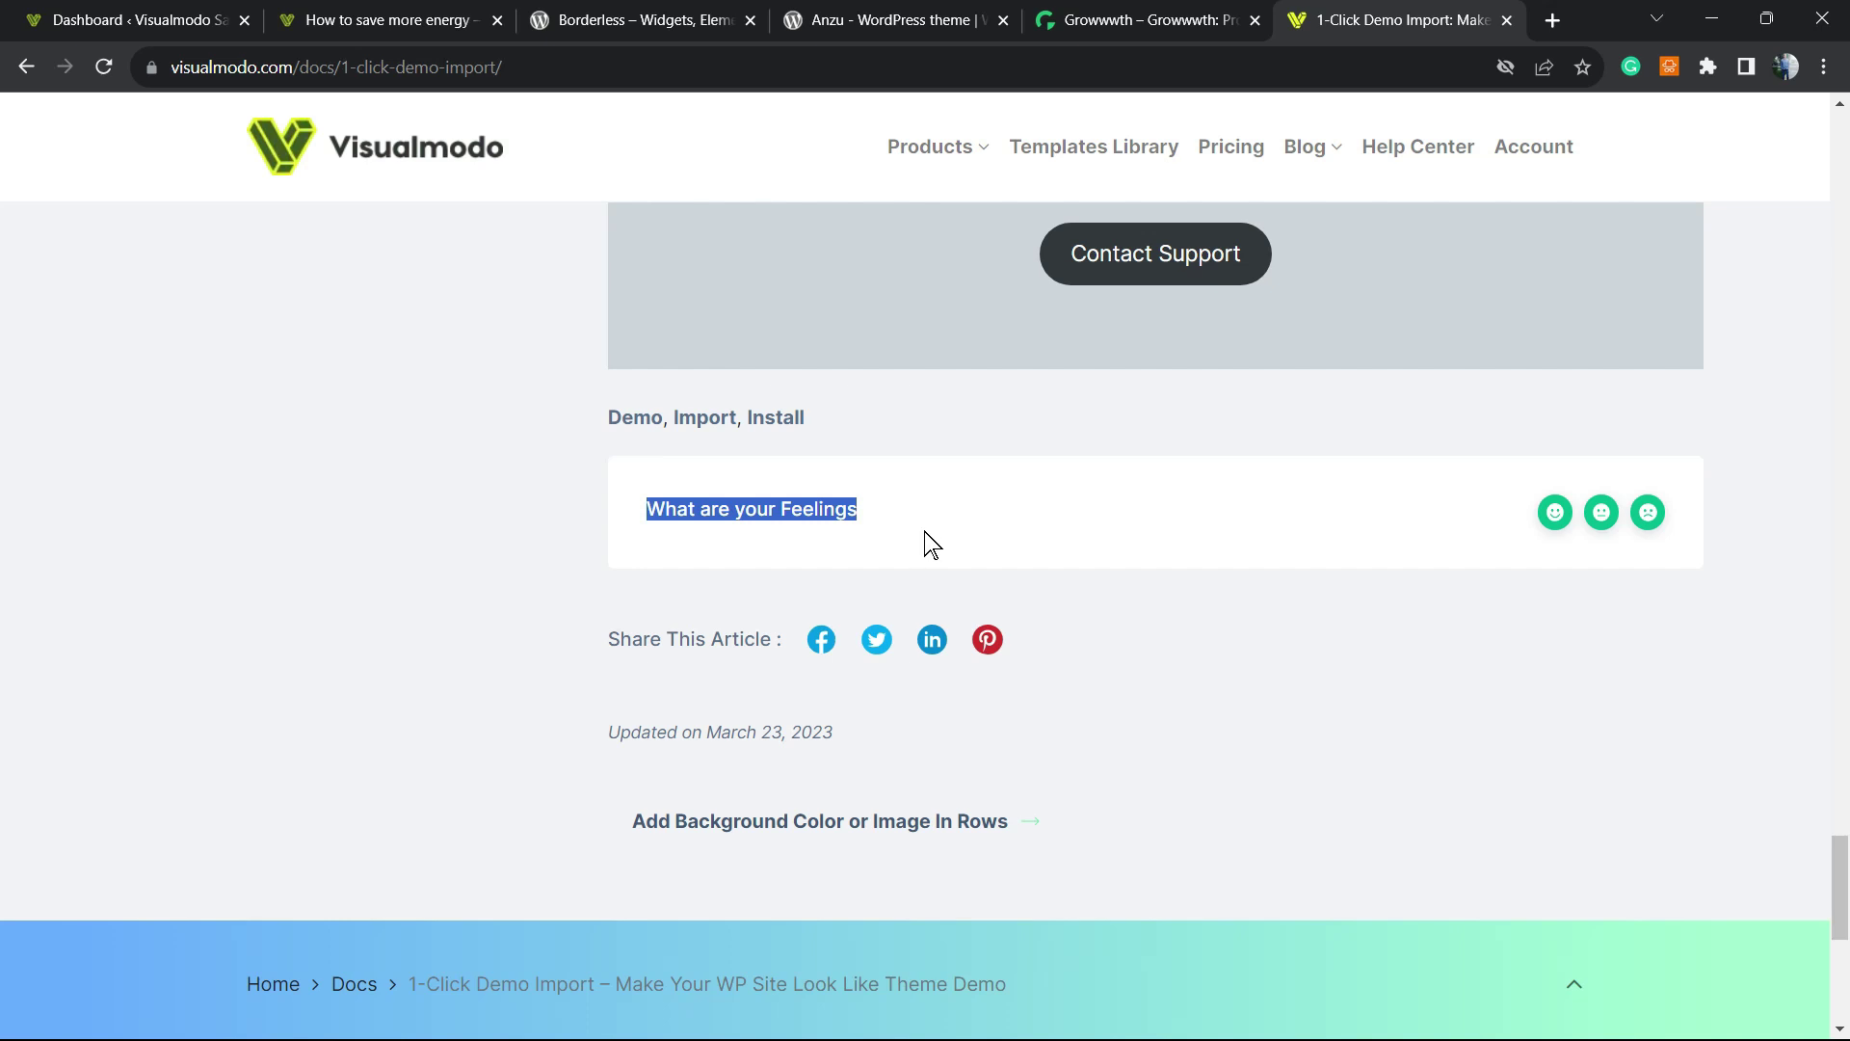
click(438, 149)
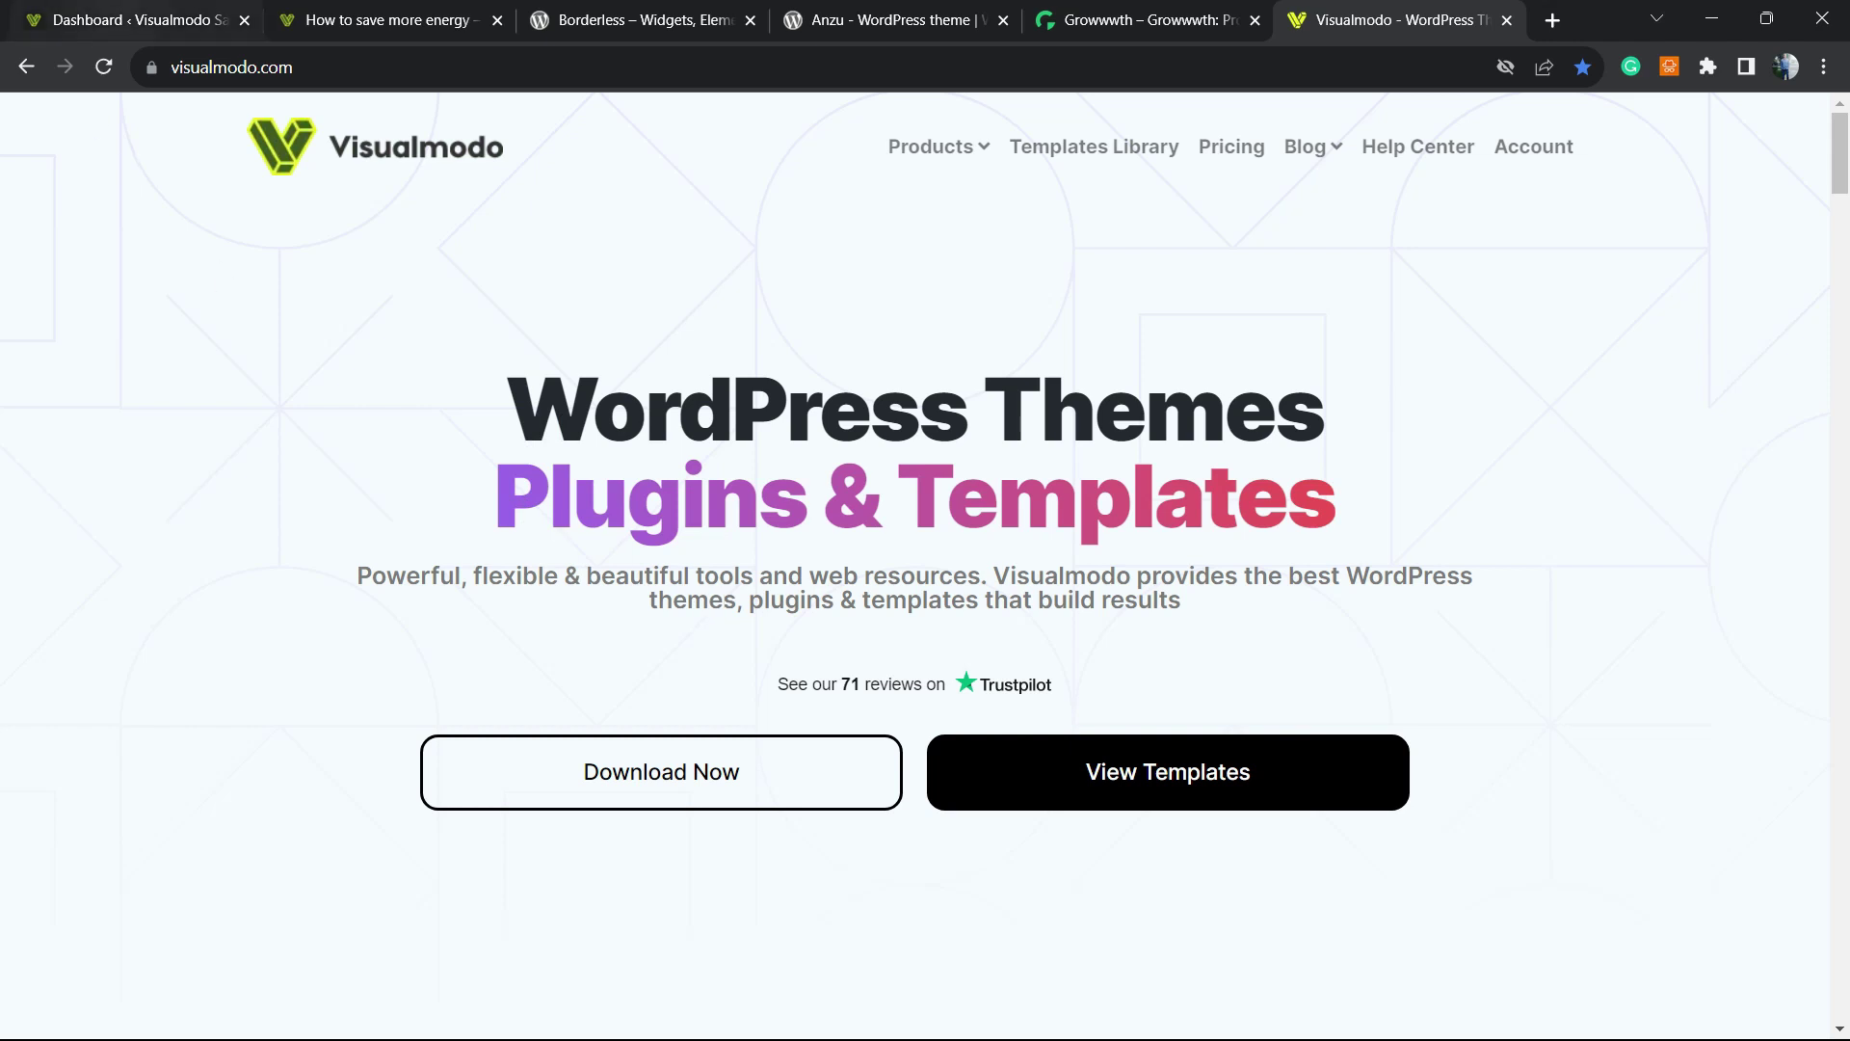
Step: Examine the "How to save more energy" post on the sandbox site, especially the area between its text and the comment form
click(135, 20)
click(381, 19)
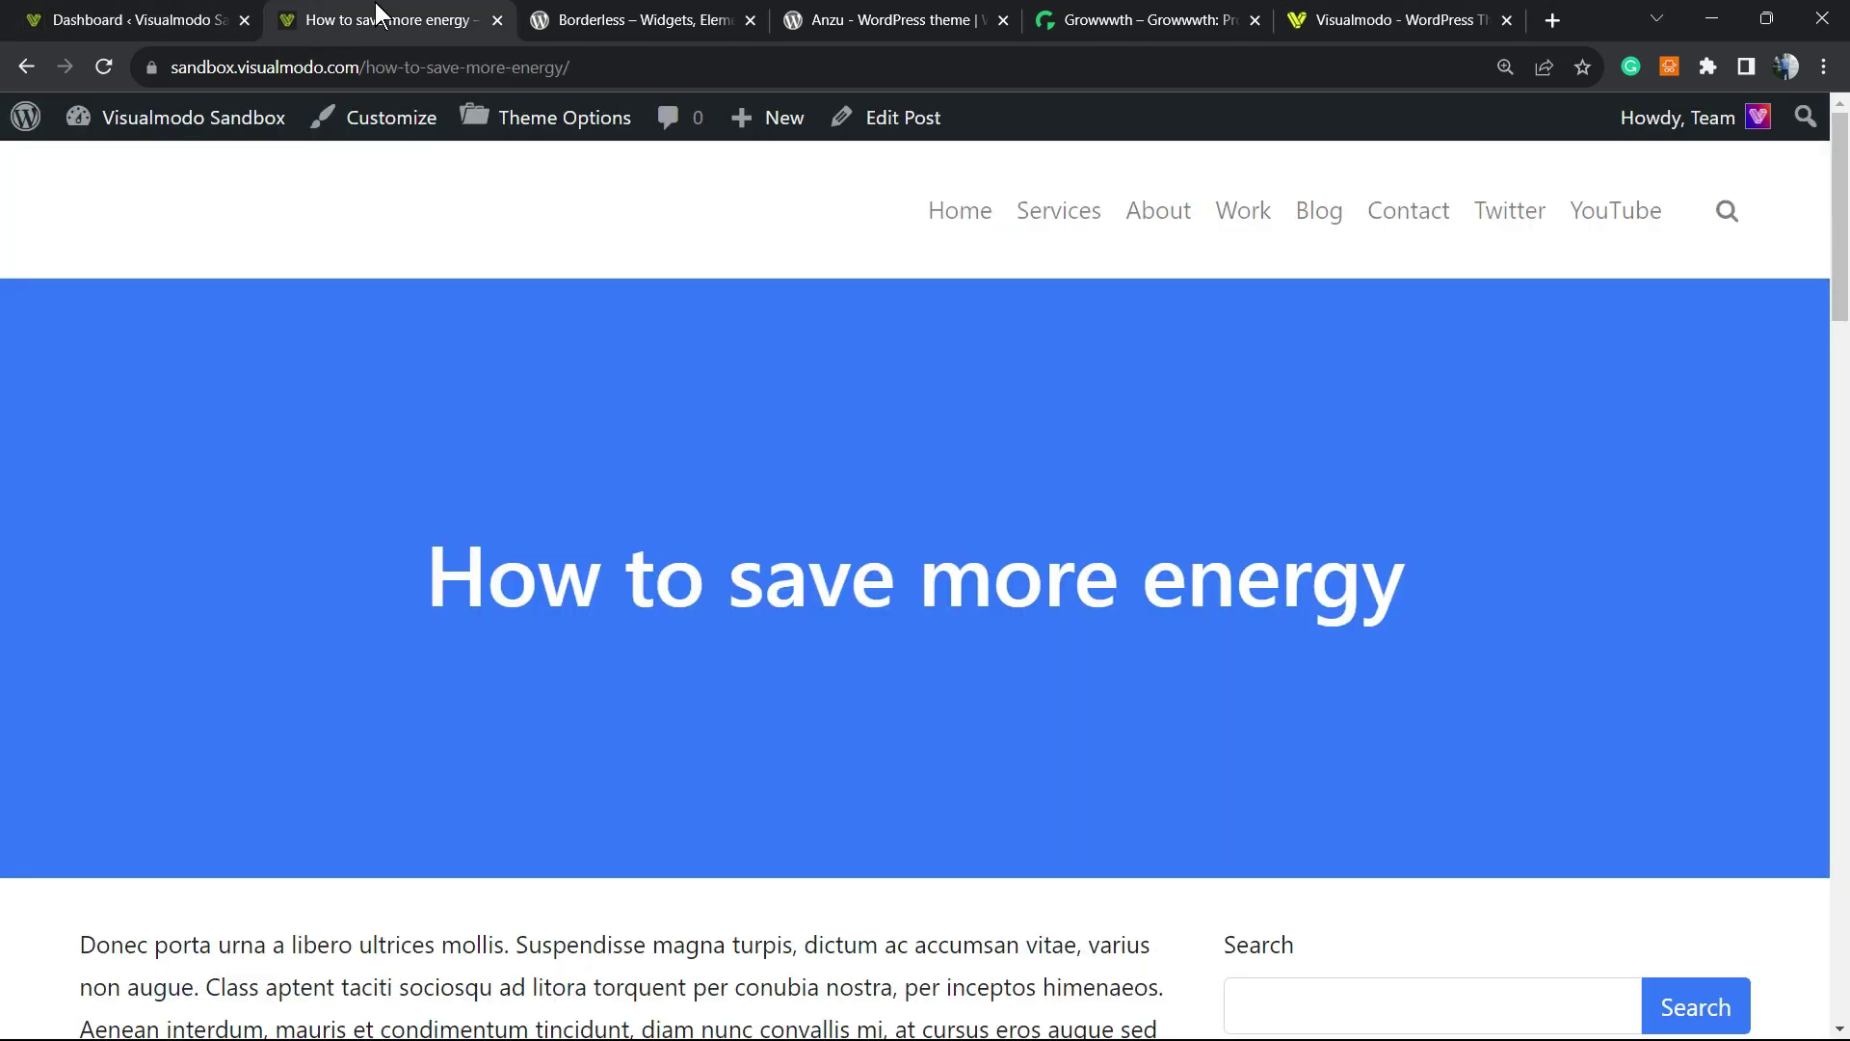
key(ctrl+l)
click(621, 403)
scroll(602, 448, down, 15)
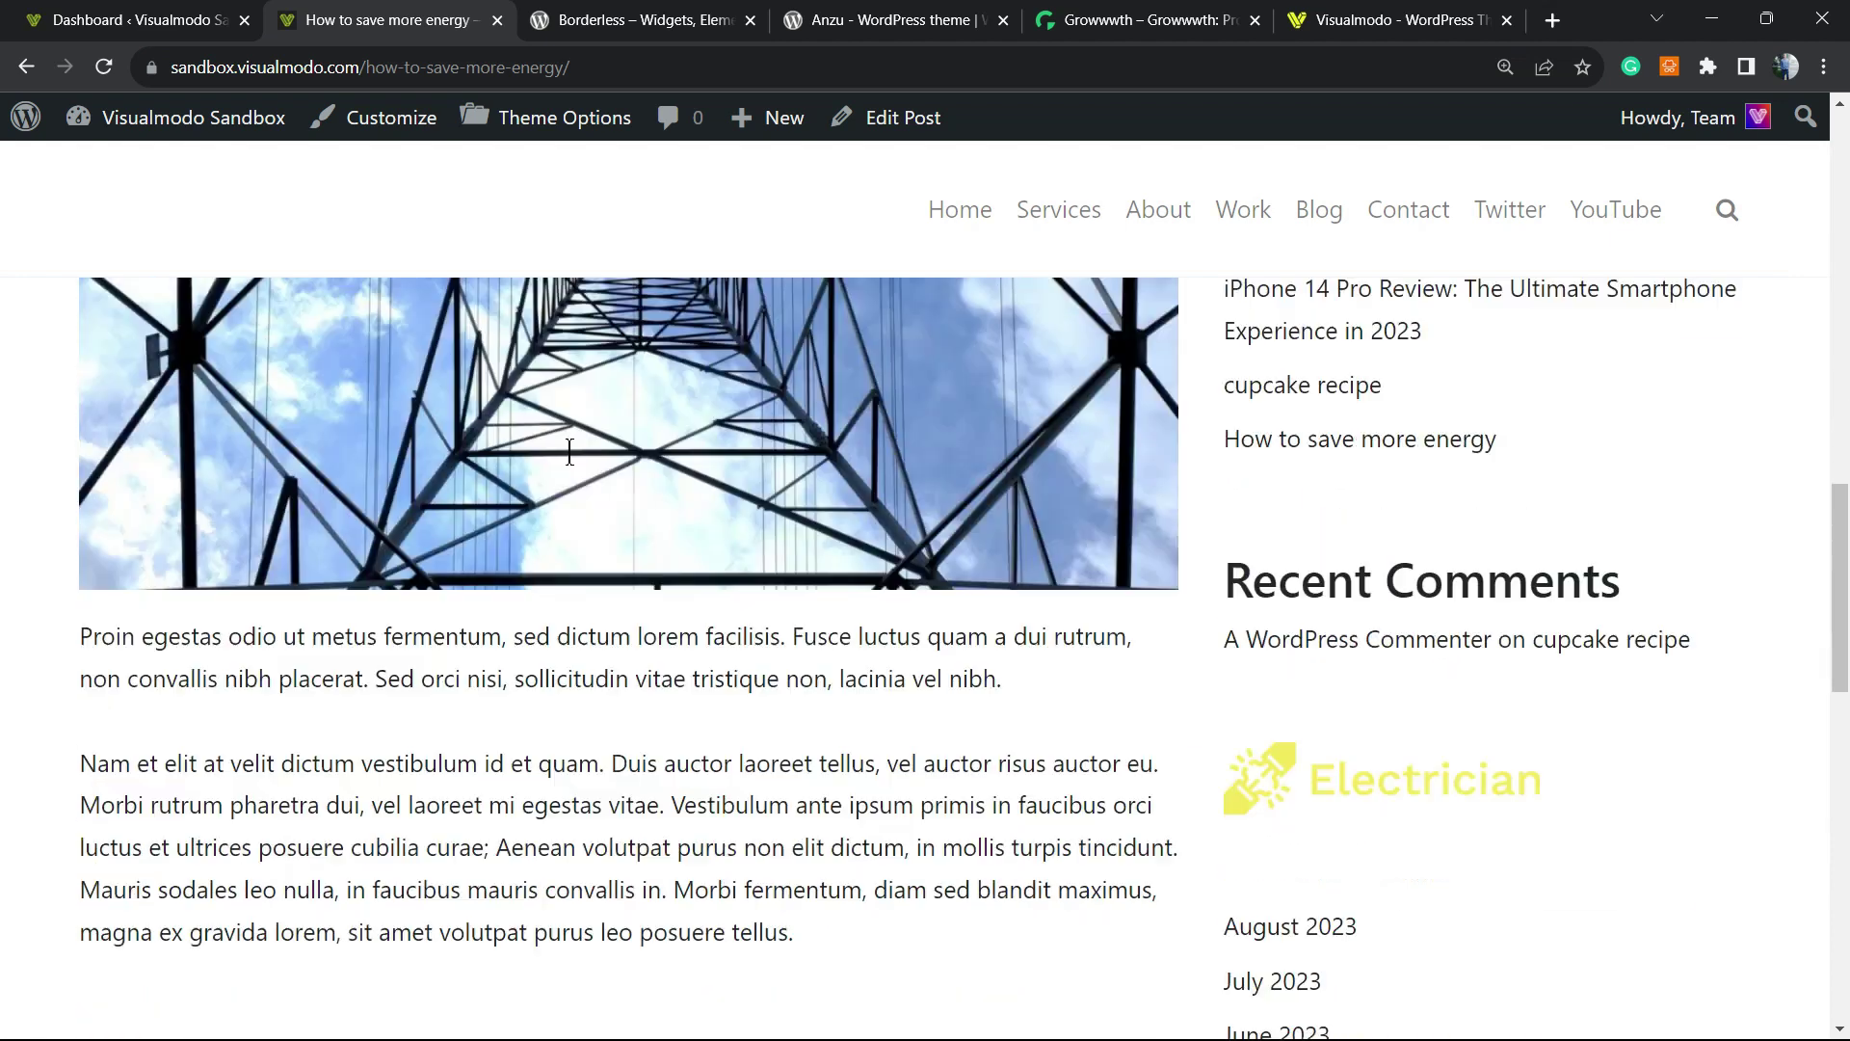
scroll(553, 450, up, 8)
scroll(528, 466, down, 1)
scroll(472, 501, down, 3)
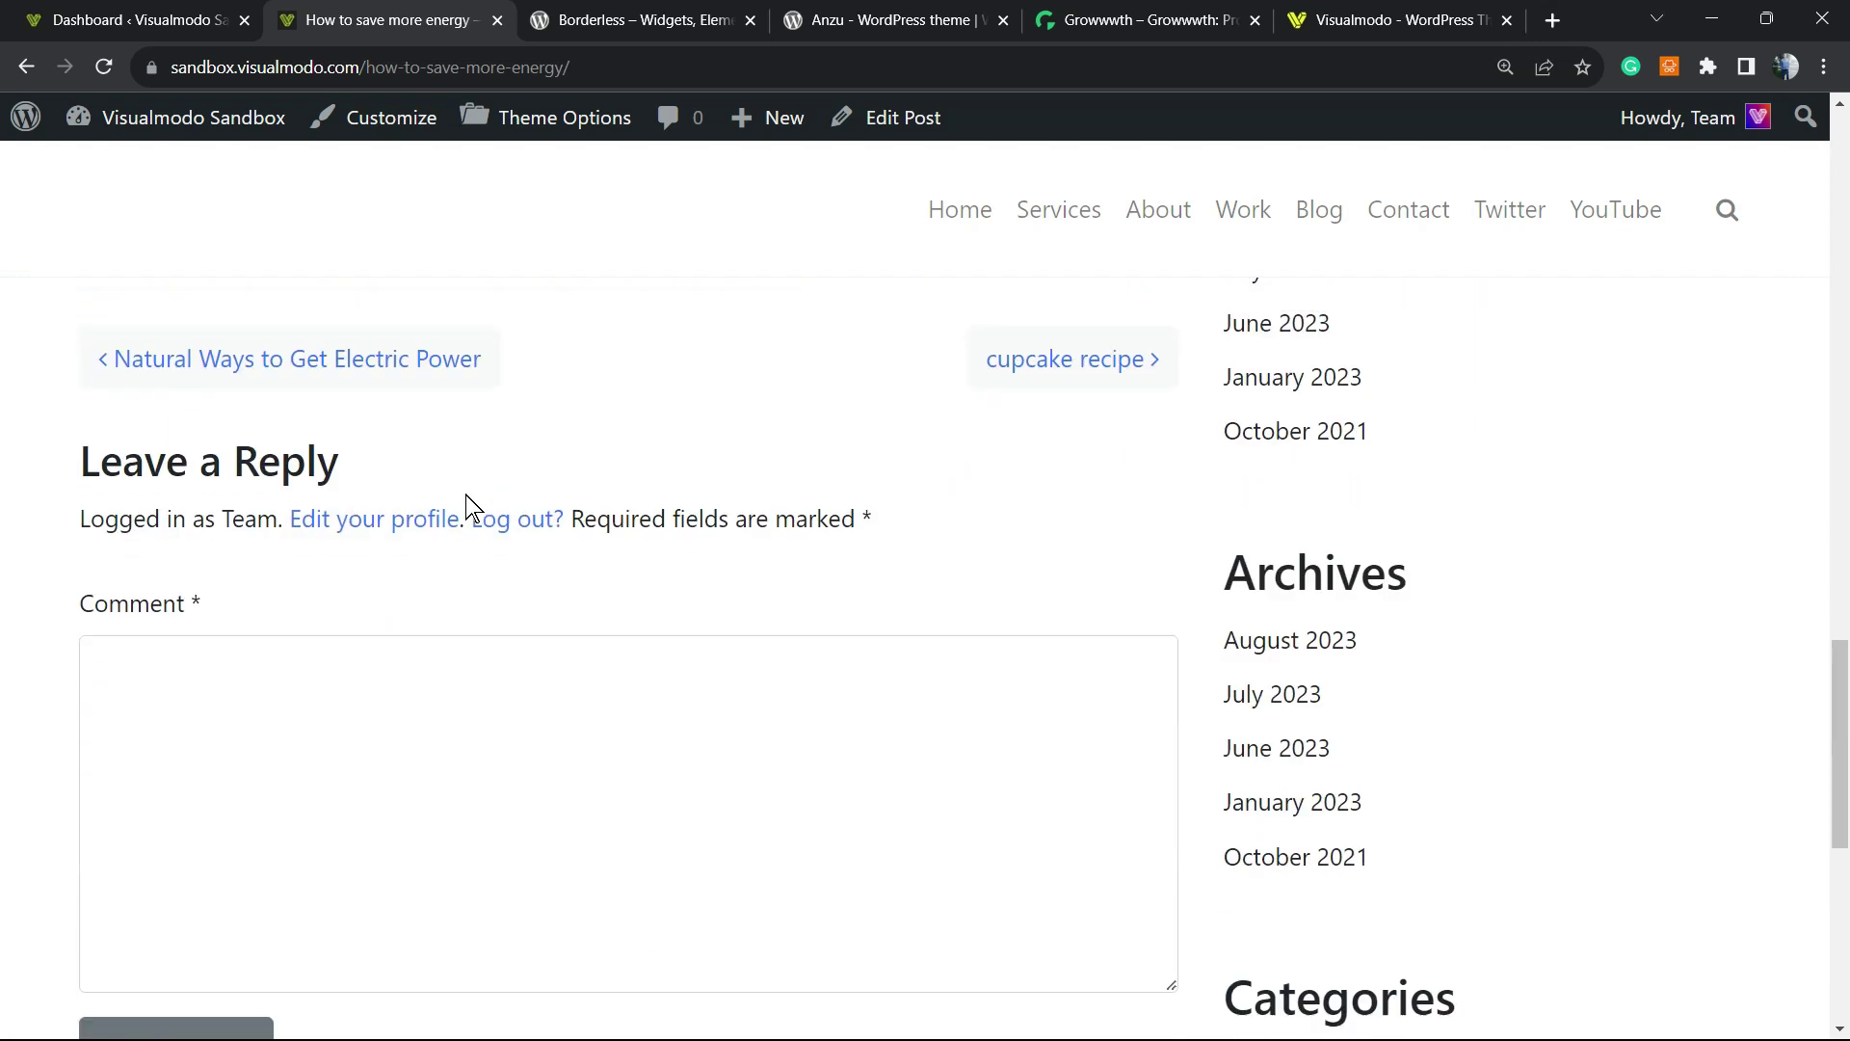
scroll(466, 504, up, 2)
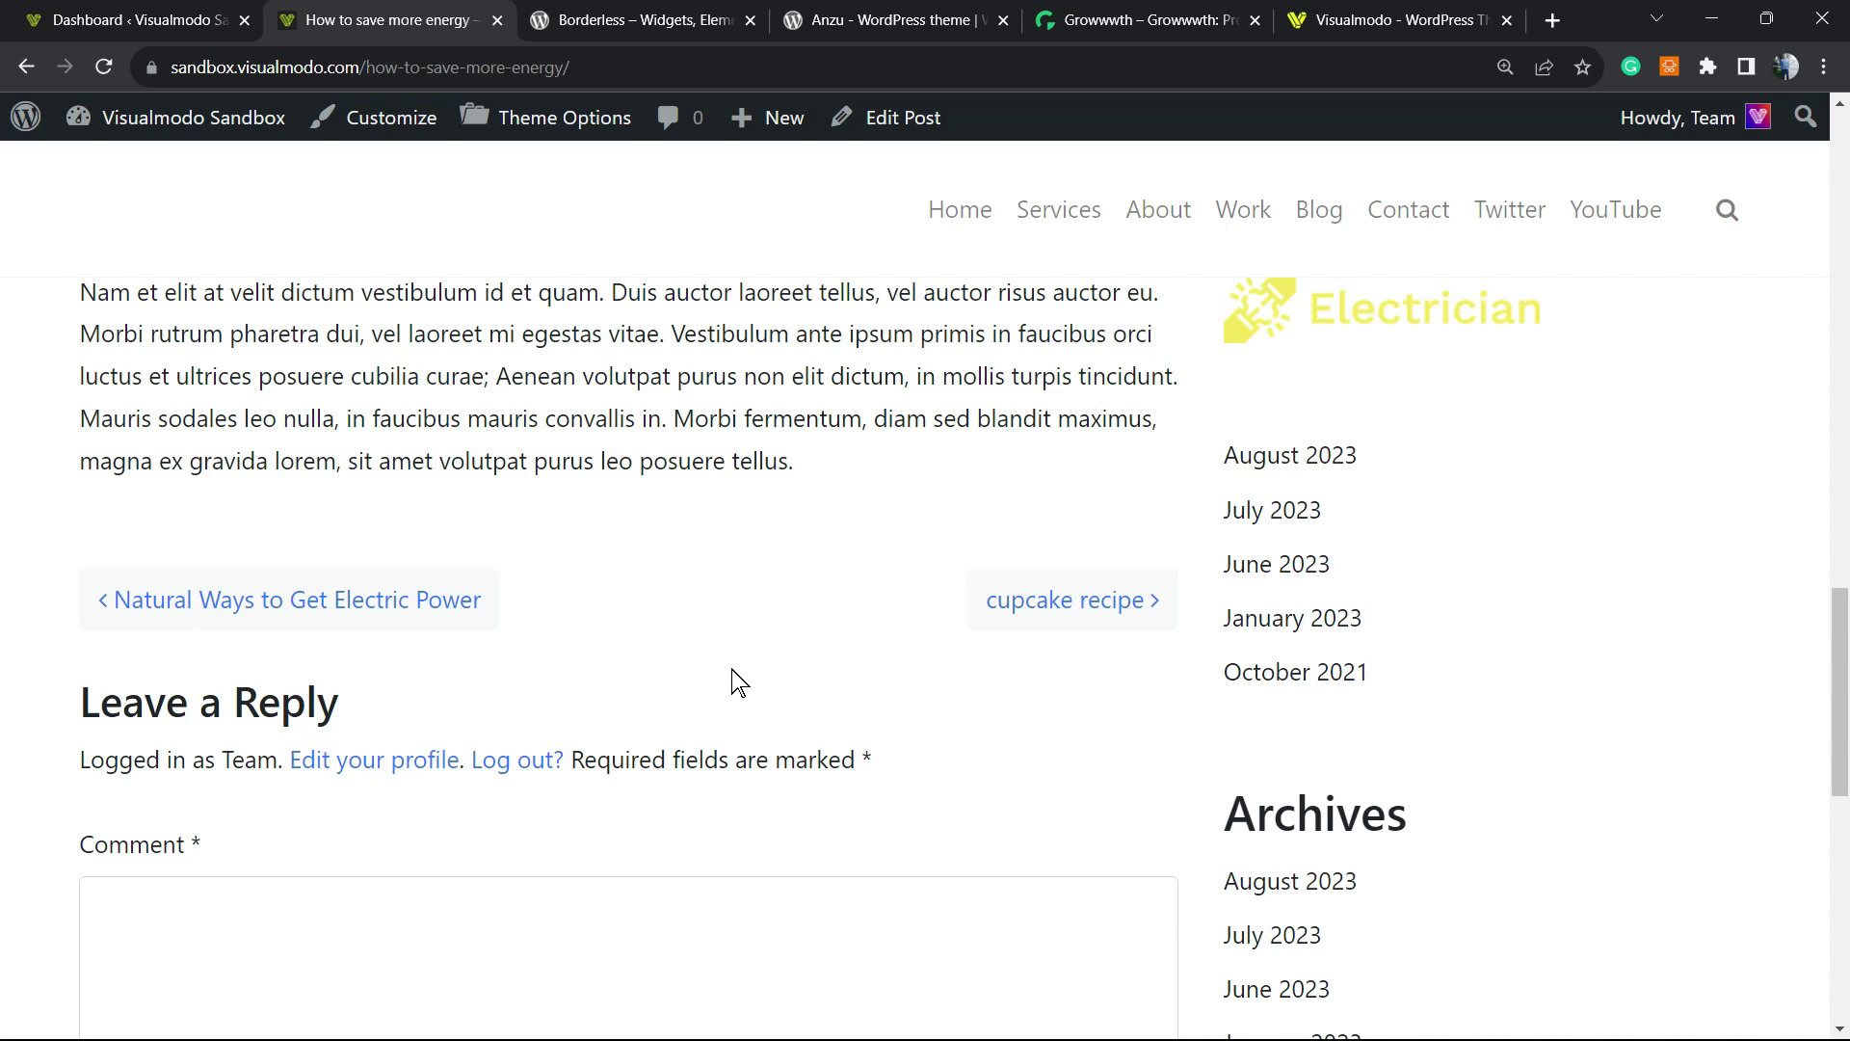
scroll(731, 626, up, 2)
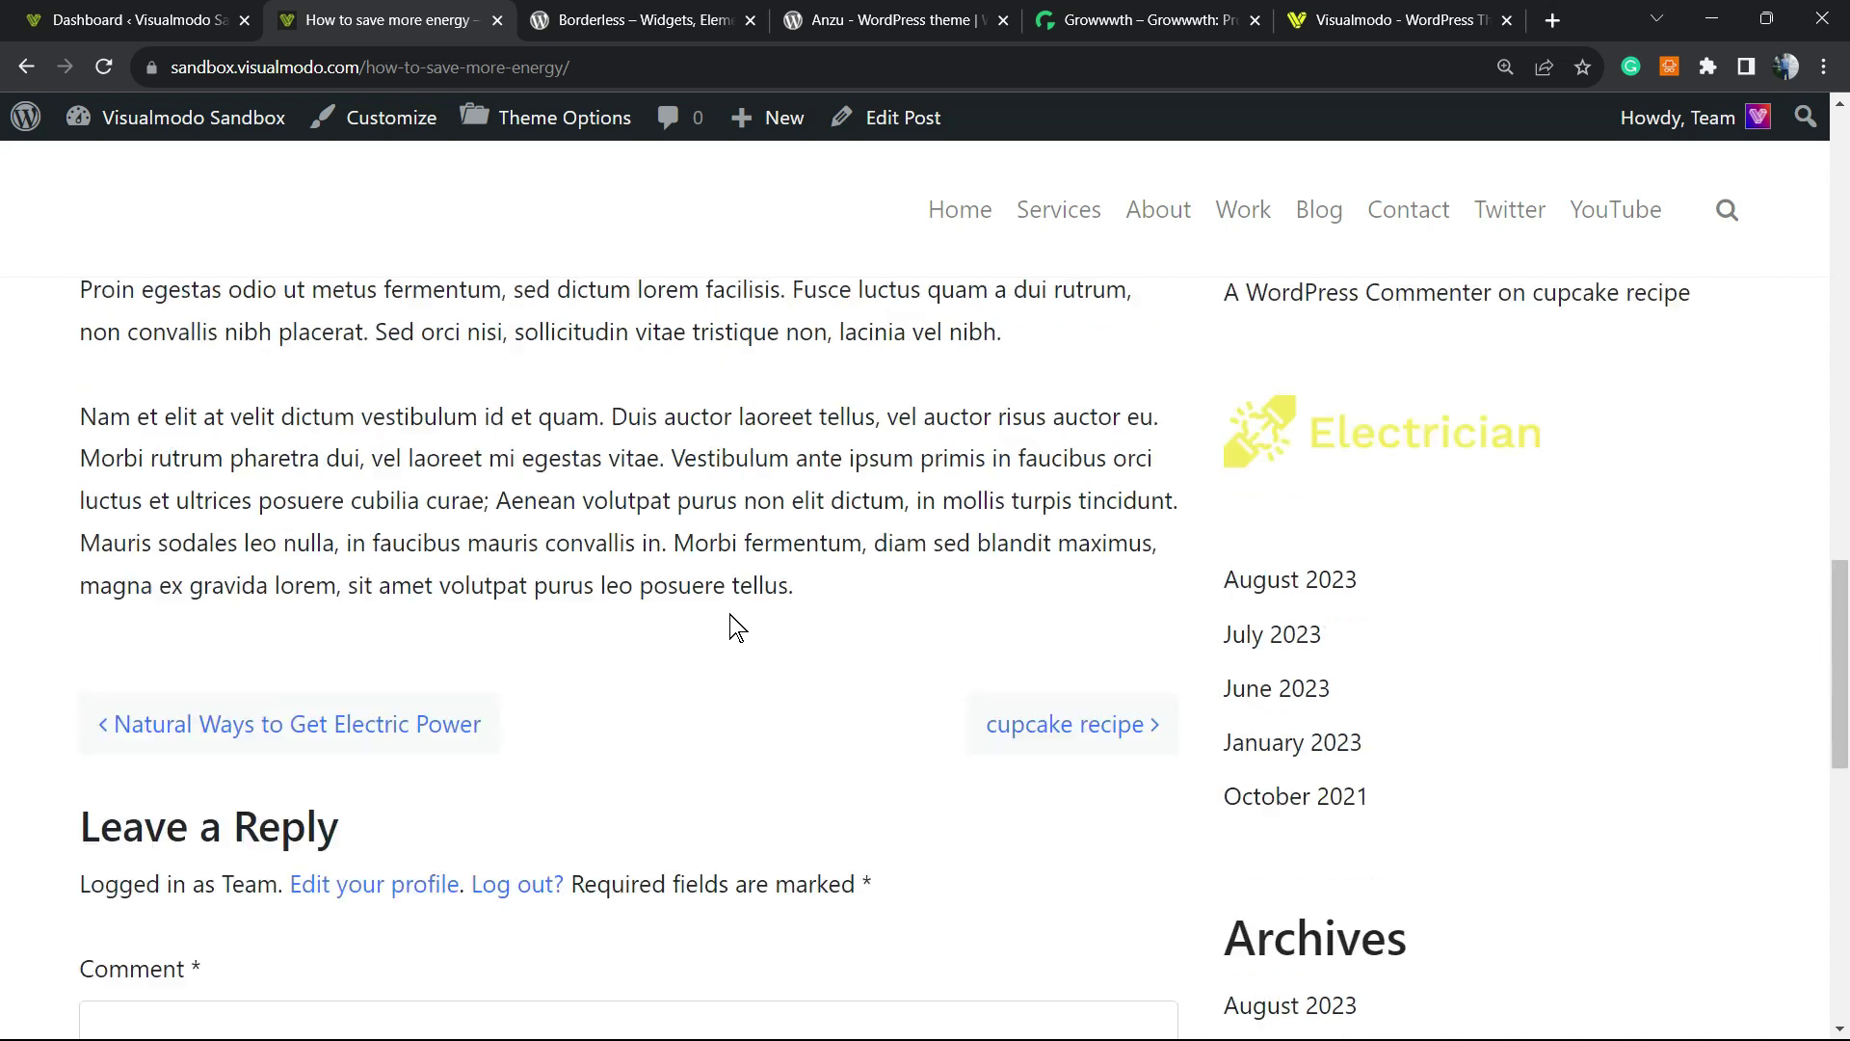
scroll(729, 617, up, 15)
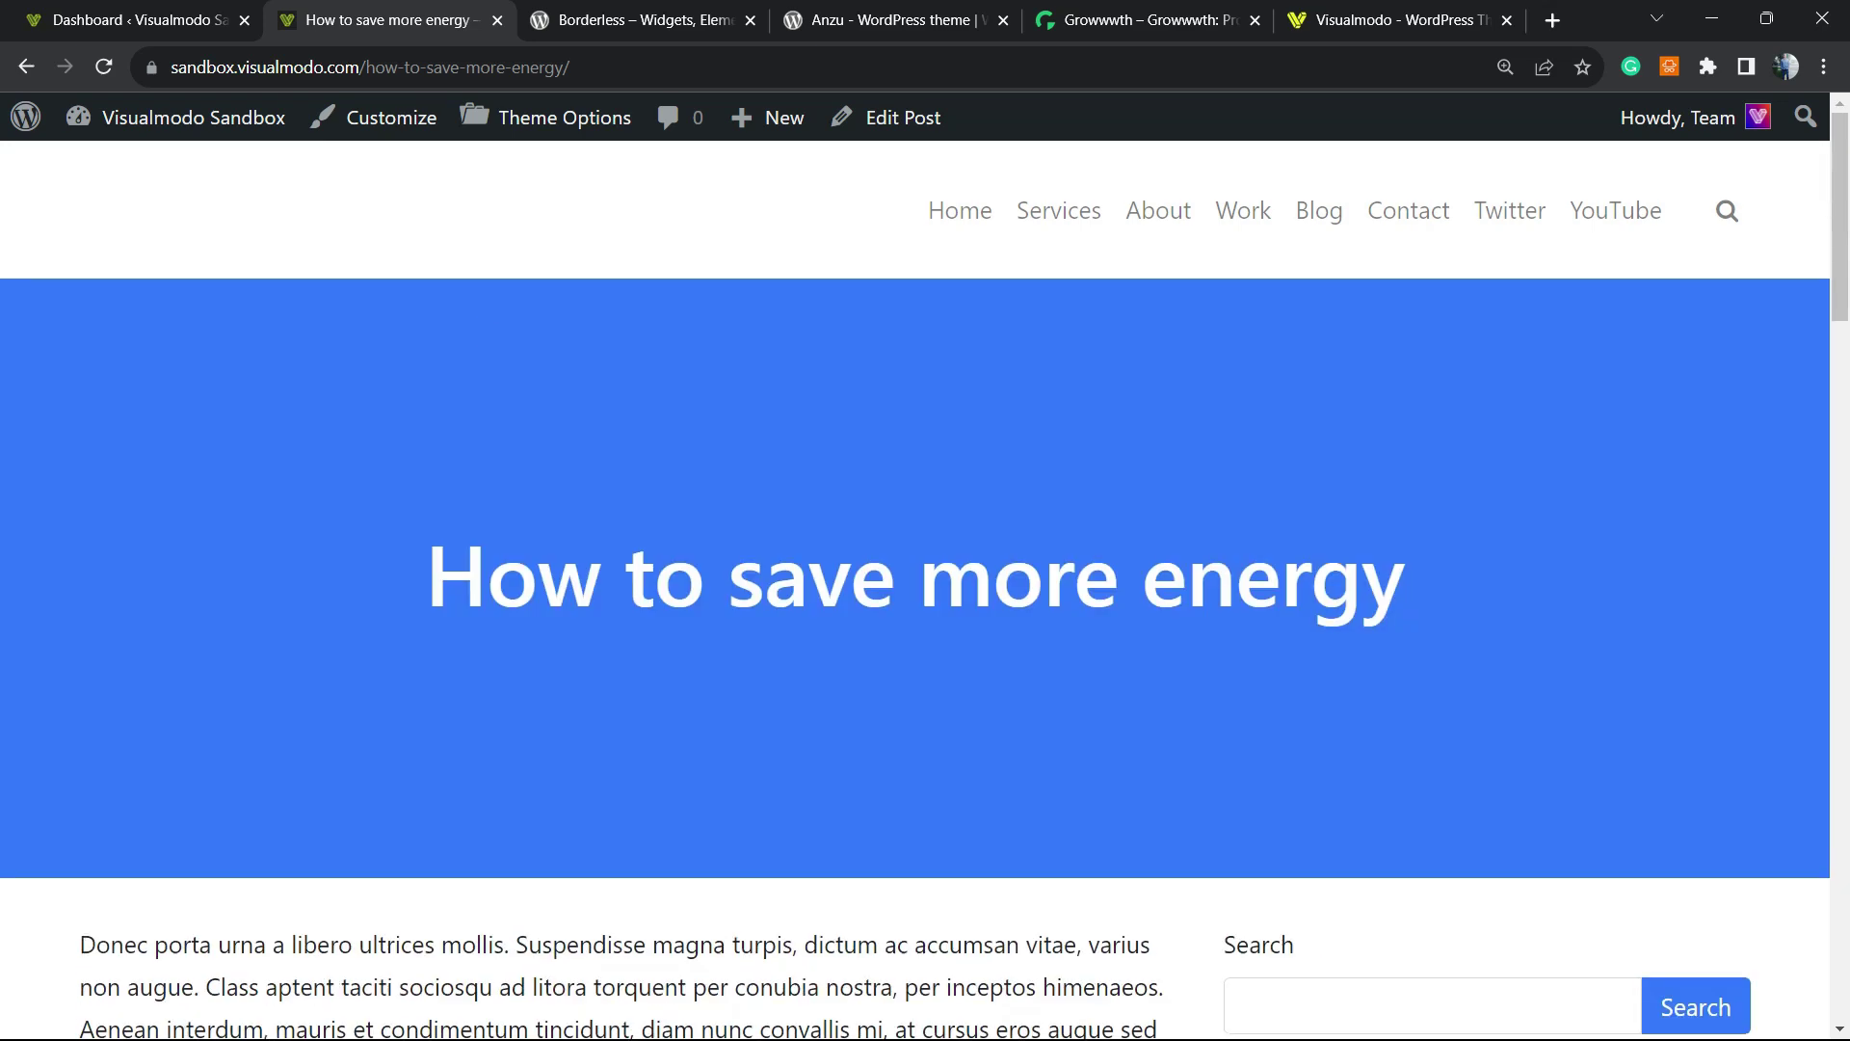
Step: From the sandbox site's dashboard, search the plugins available to add for "Was This Helpful"
click(180, 21)
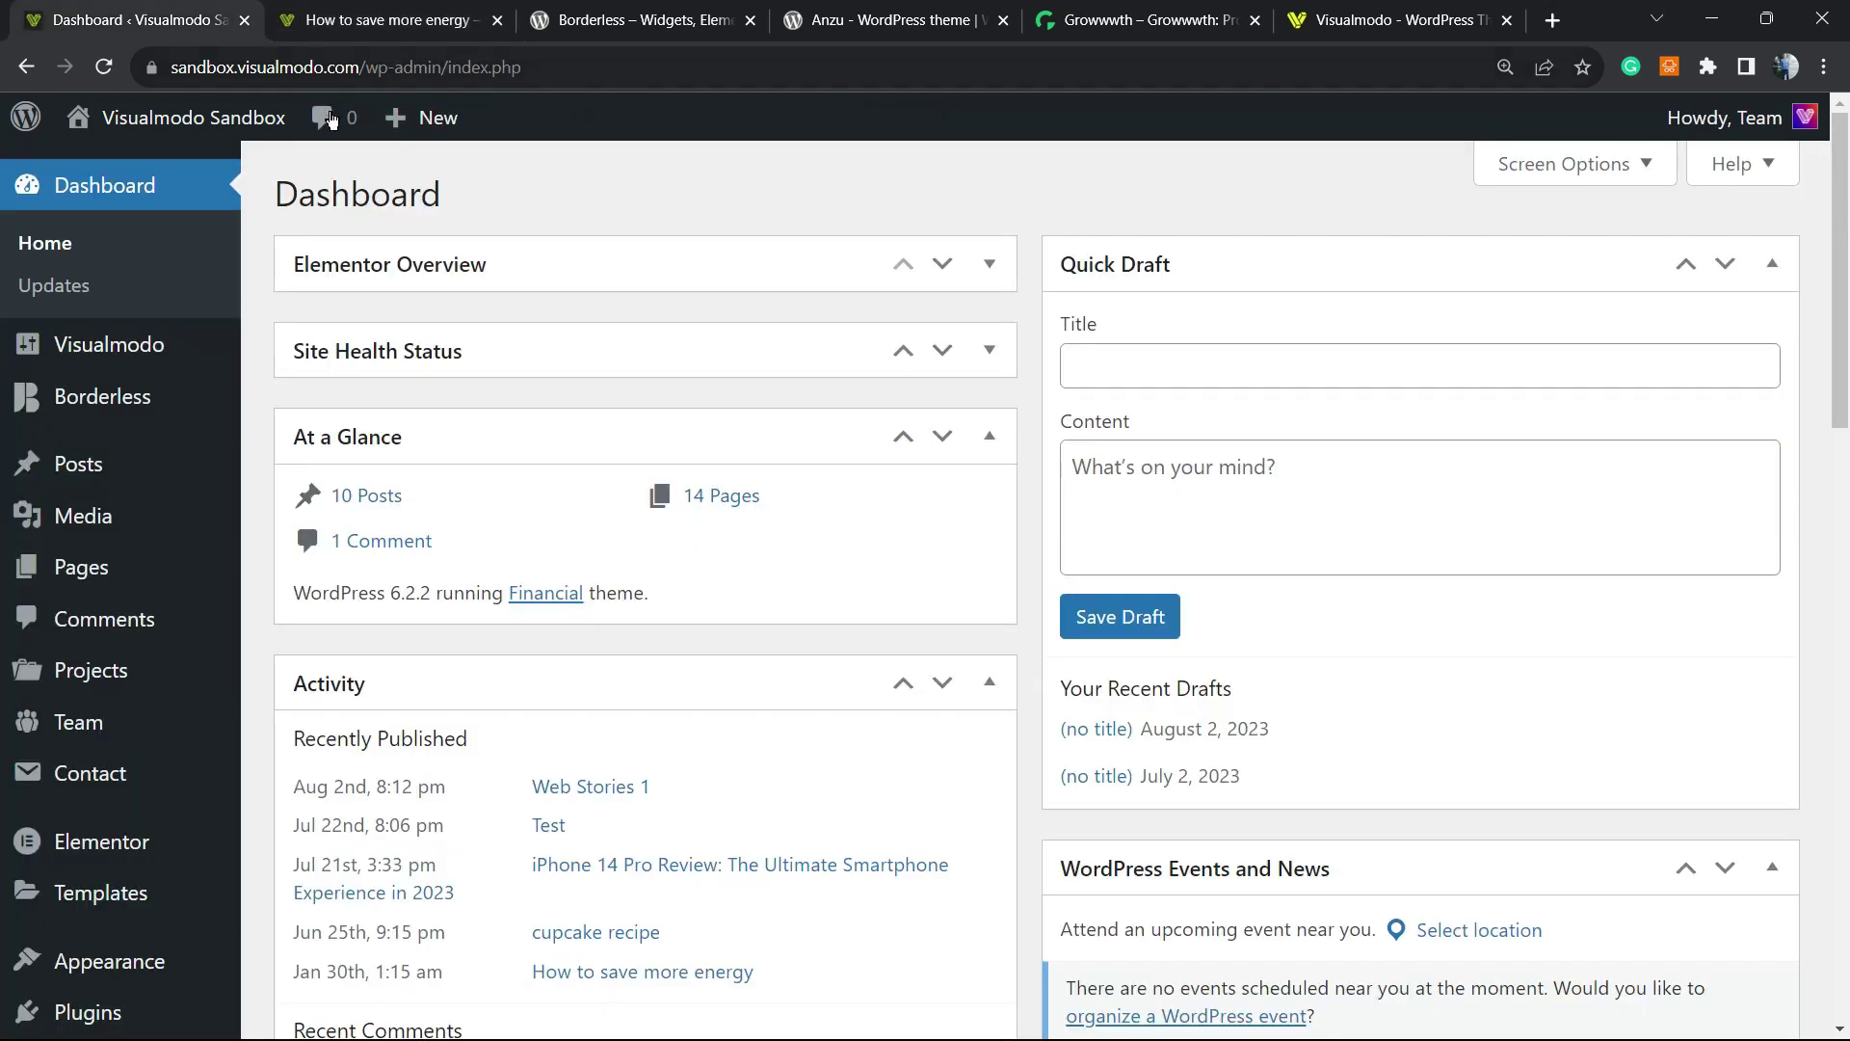
scroll(132, 393, down, 5)
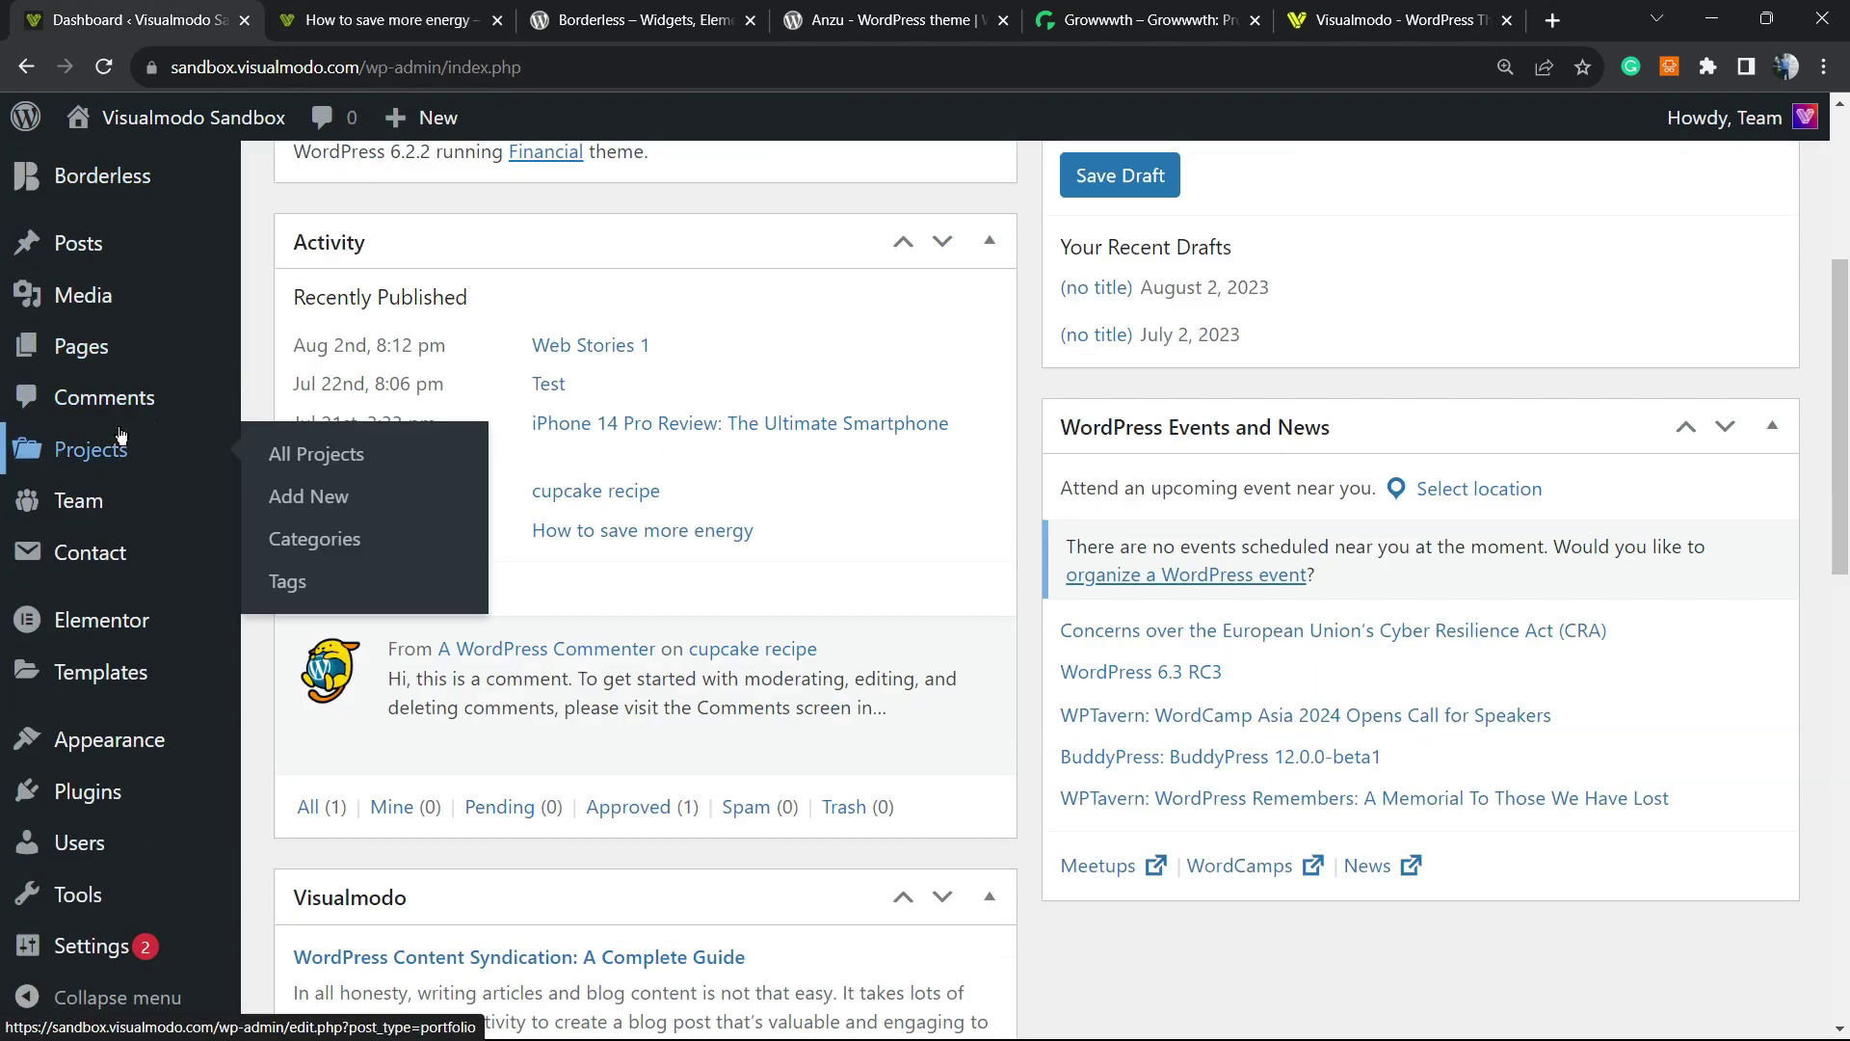
mouse_move(114, 796)
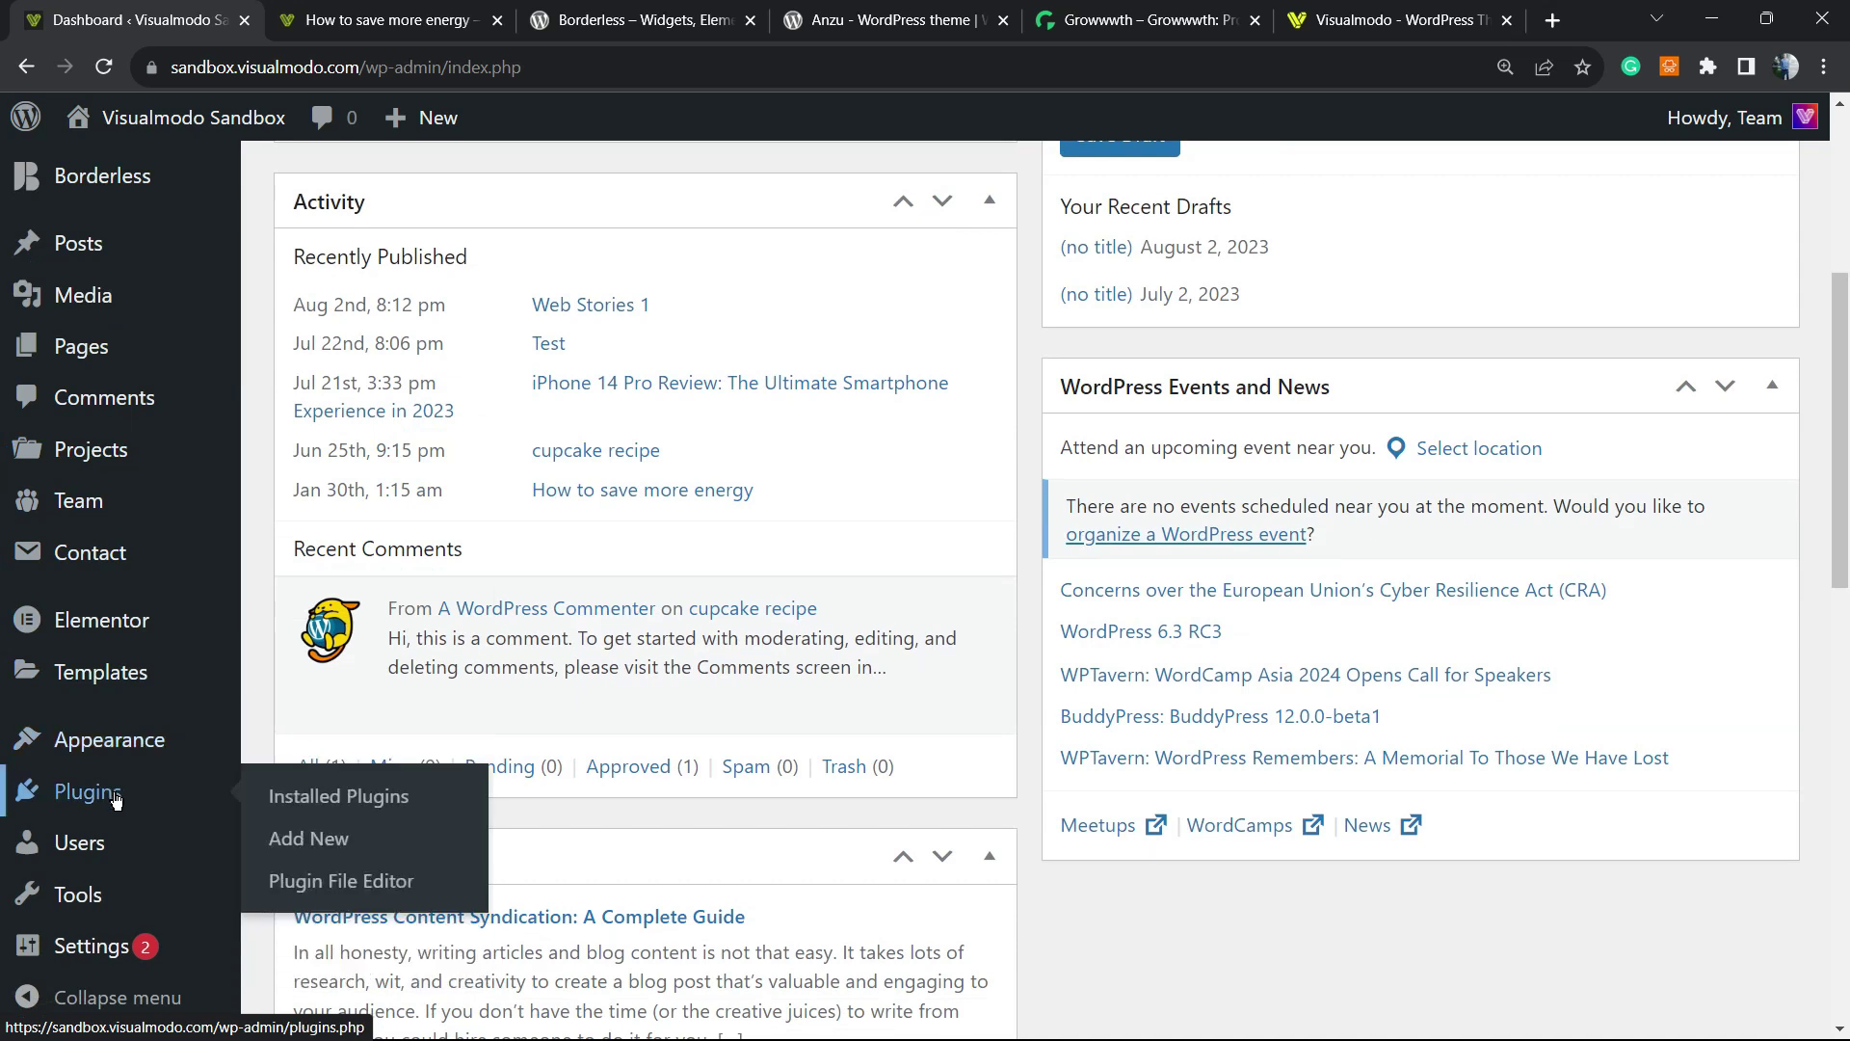
click(352, 847)
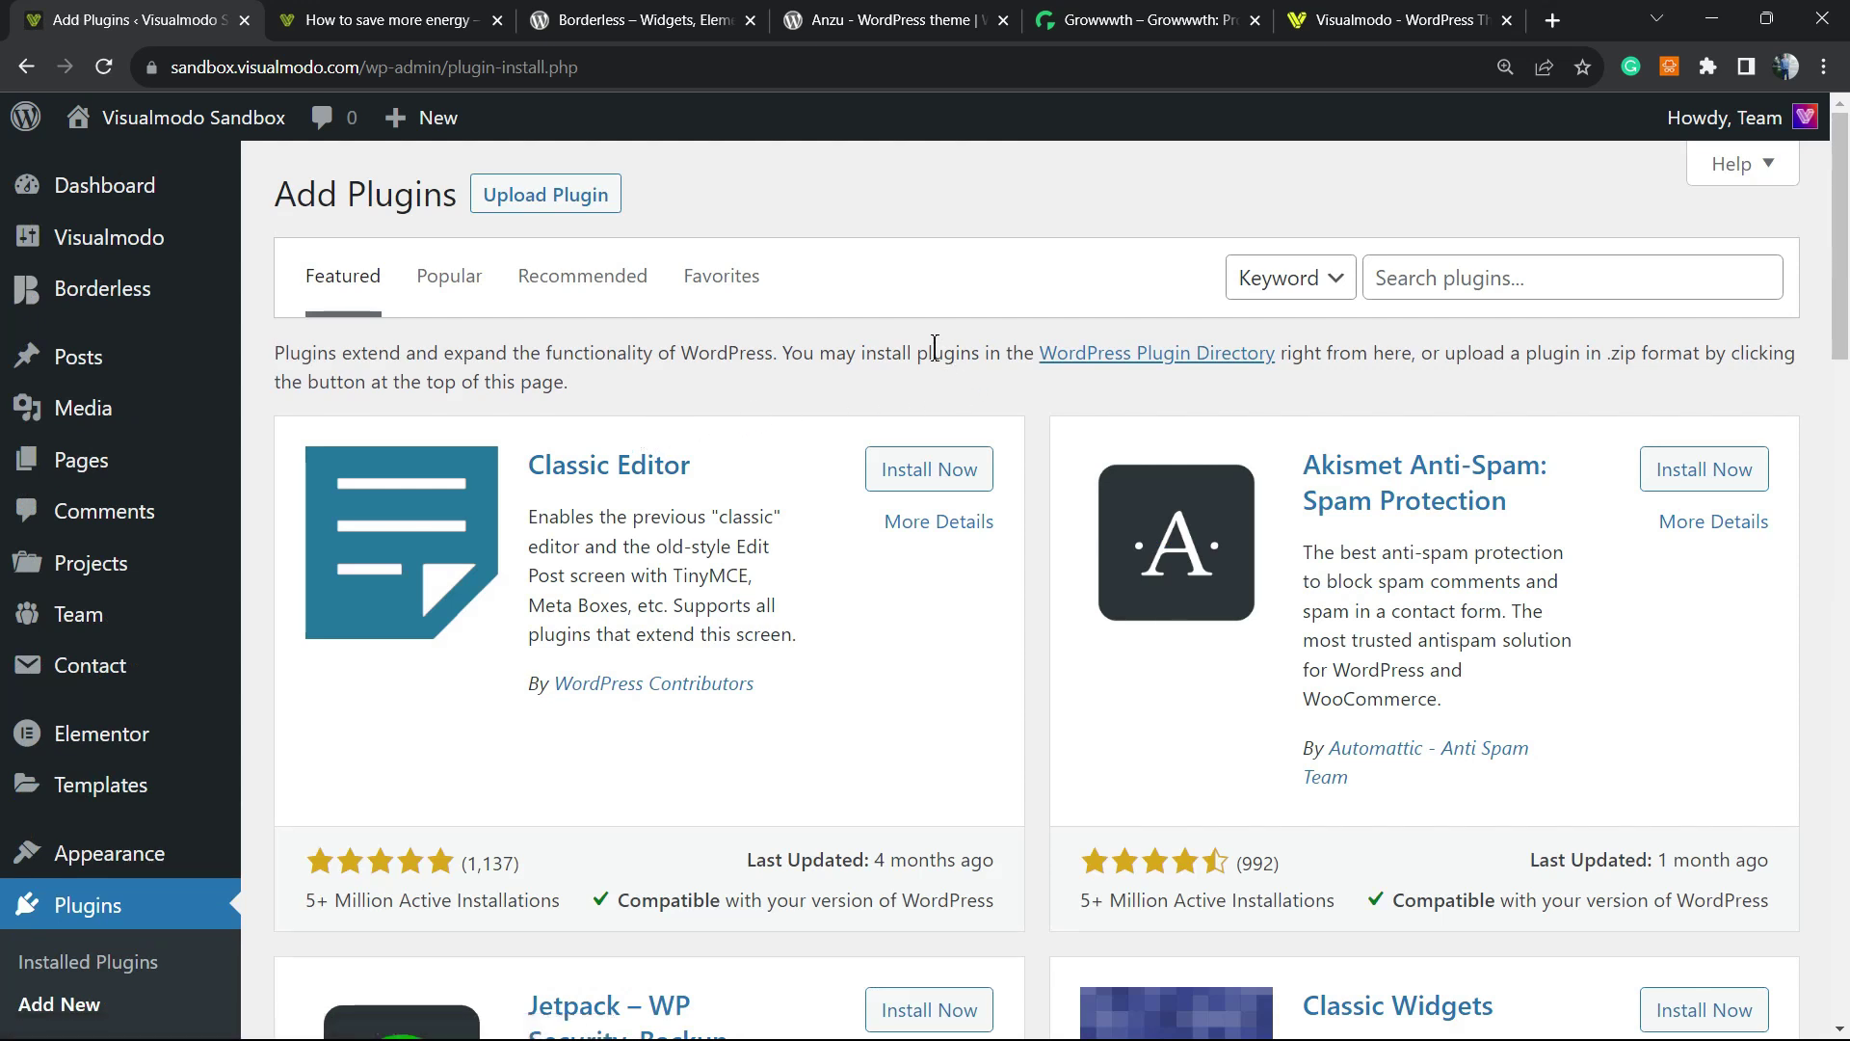
click(1461, 287)
text(Was This Helpful)
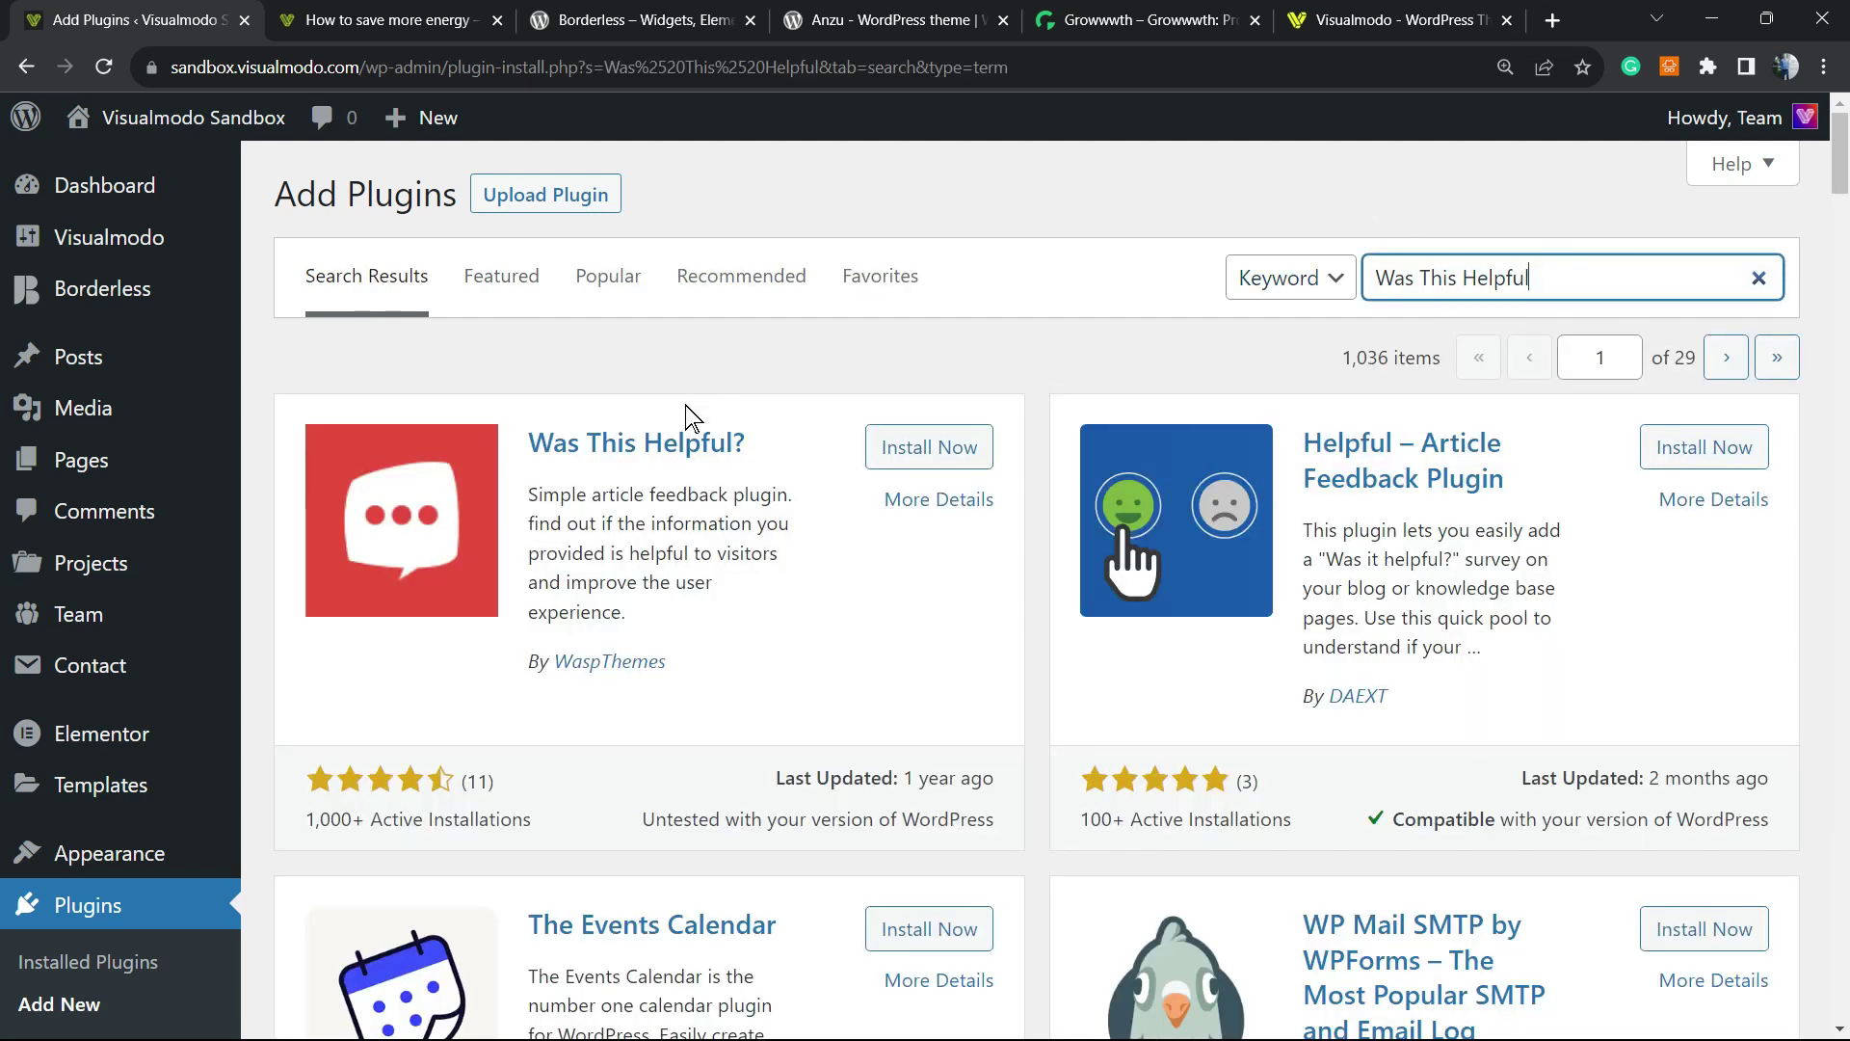
Step: Install and activate the "Was This Helpful?" plugin by WaspThemes
click(923, 453)
click(923, 450)
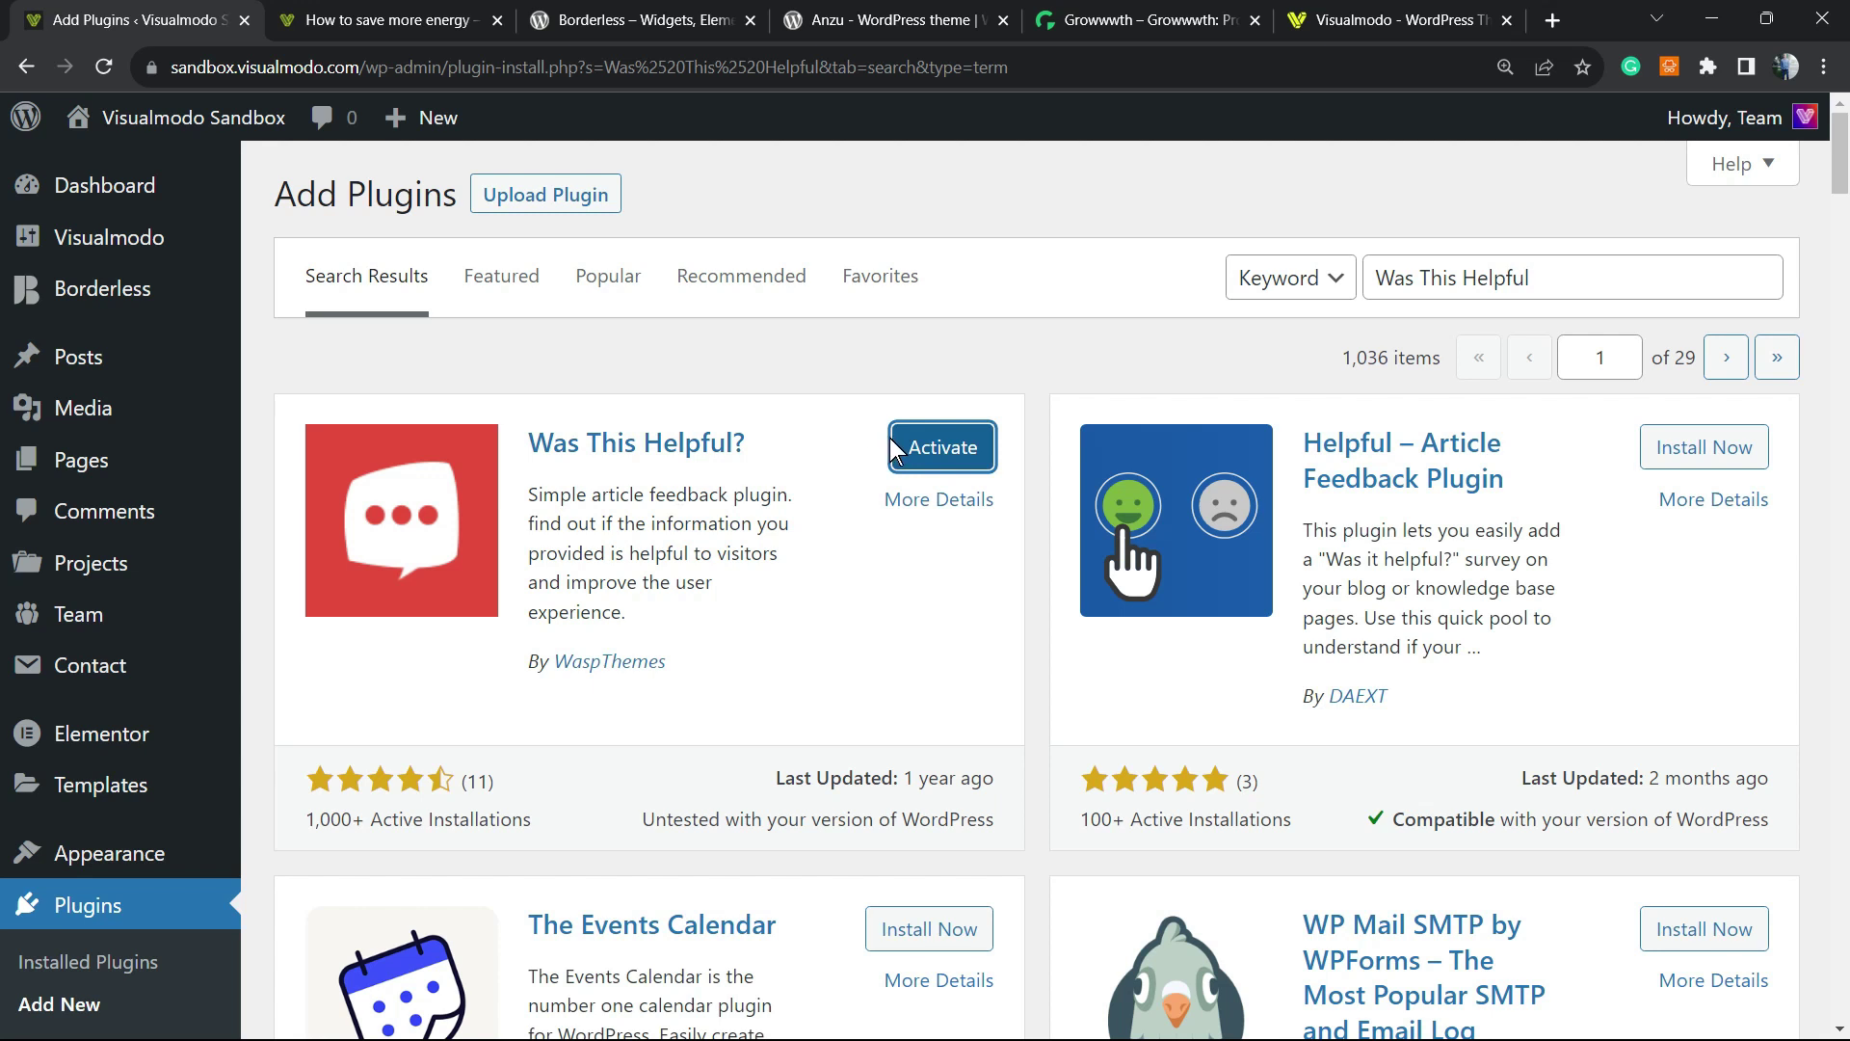
click(915, 450)
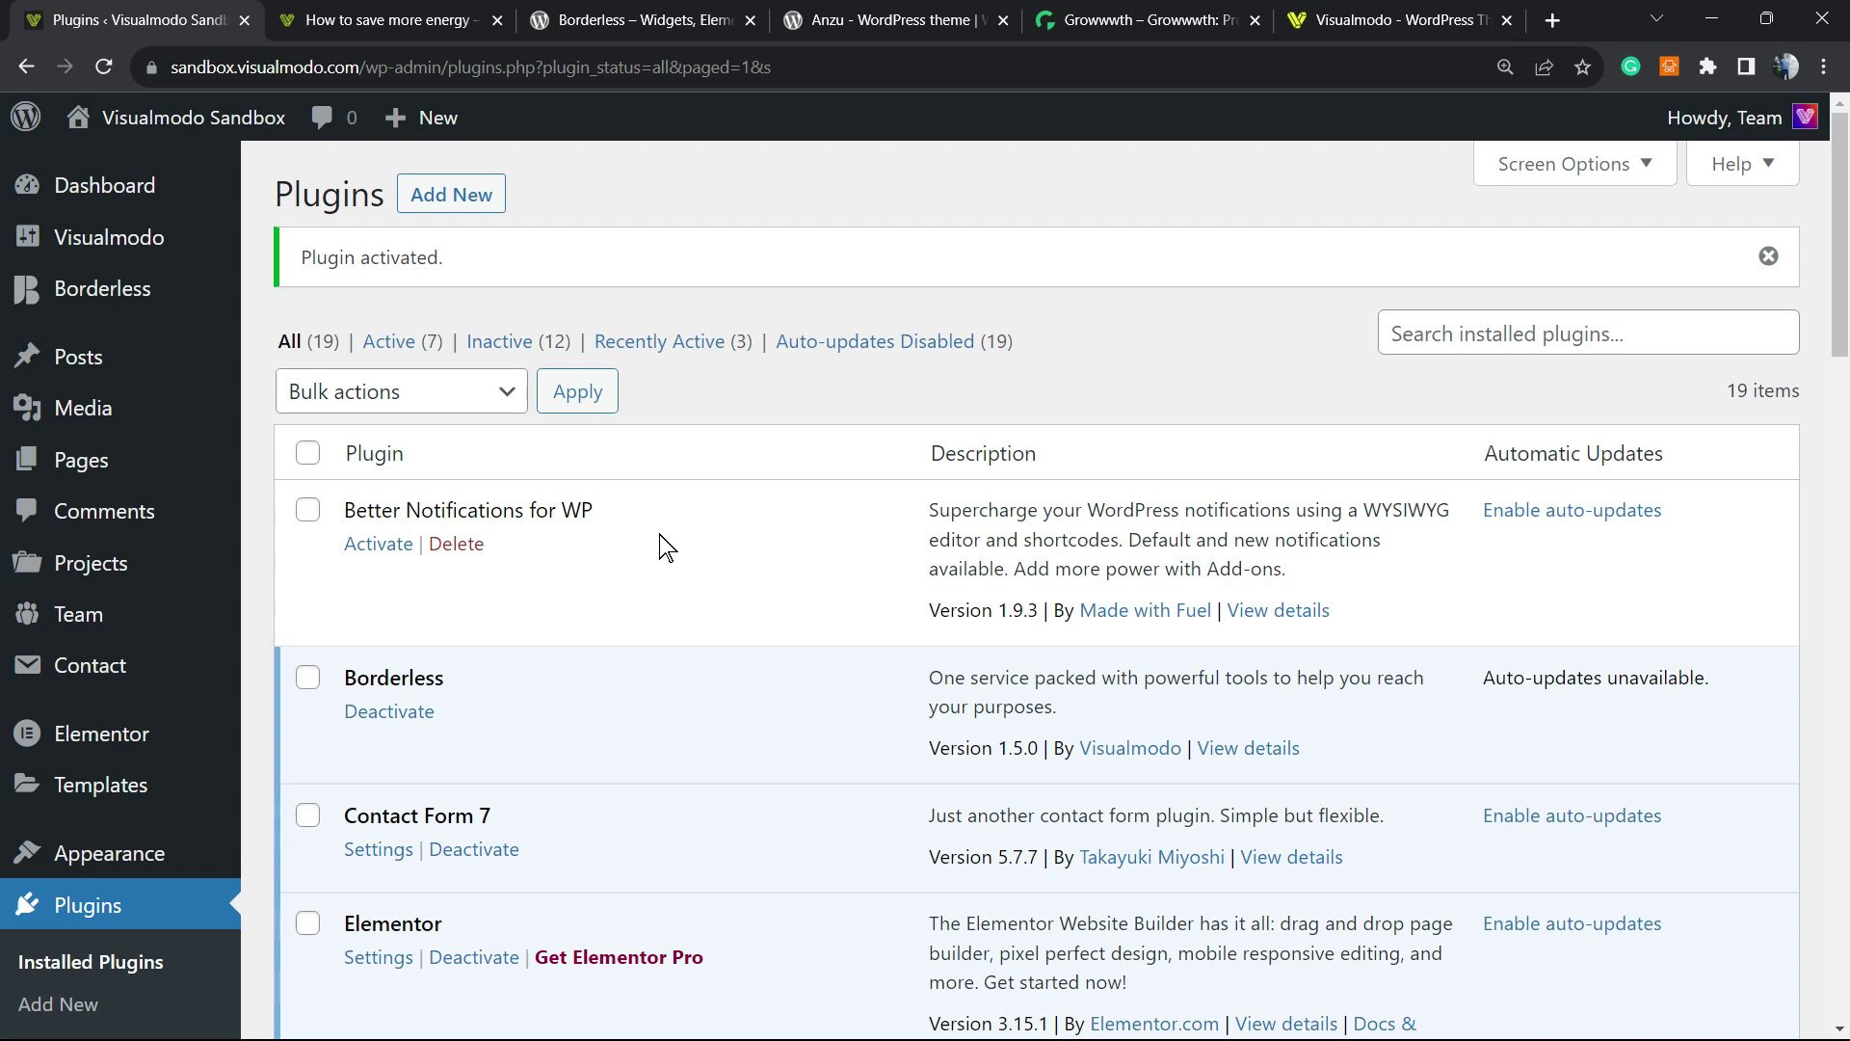
Step: Locate the "Was This Article Helpful?" plugin among the installed plugins
scroll(321, 659, down, 5)
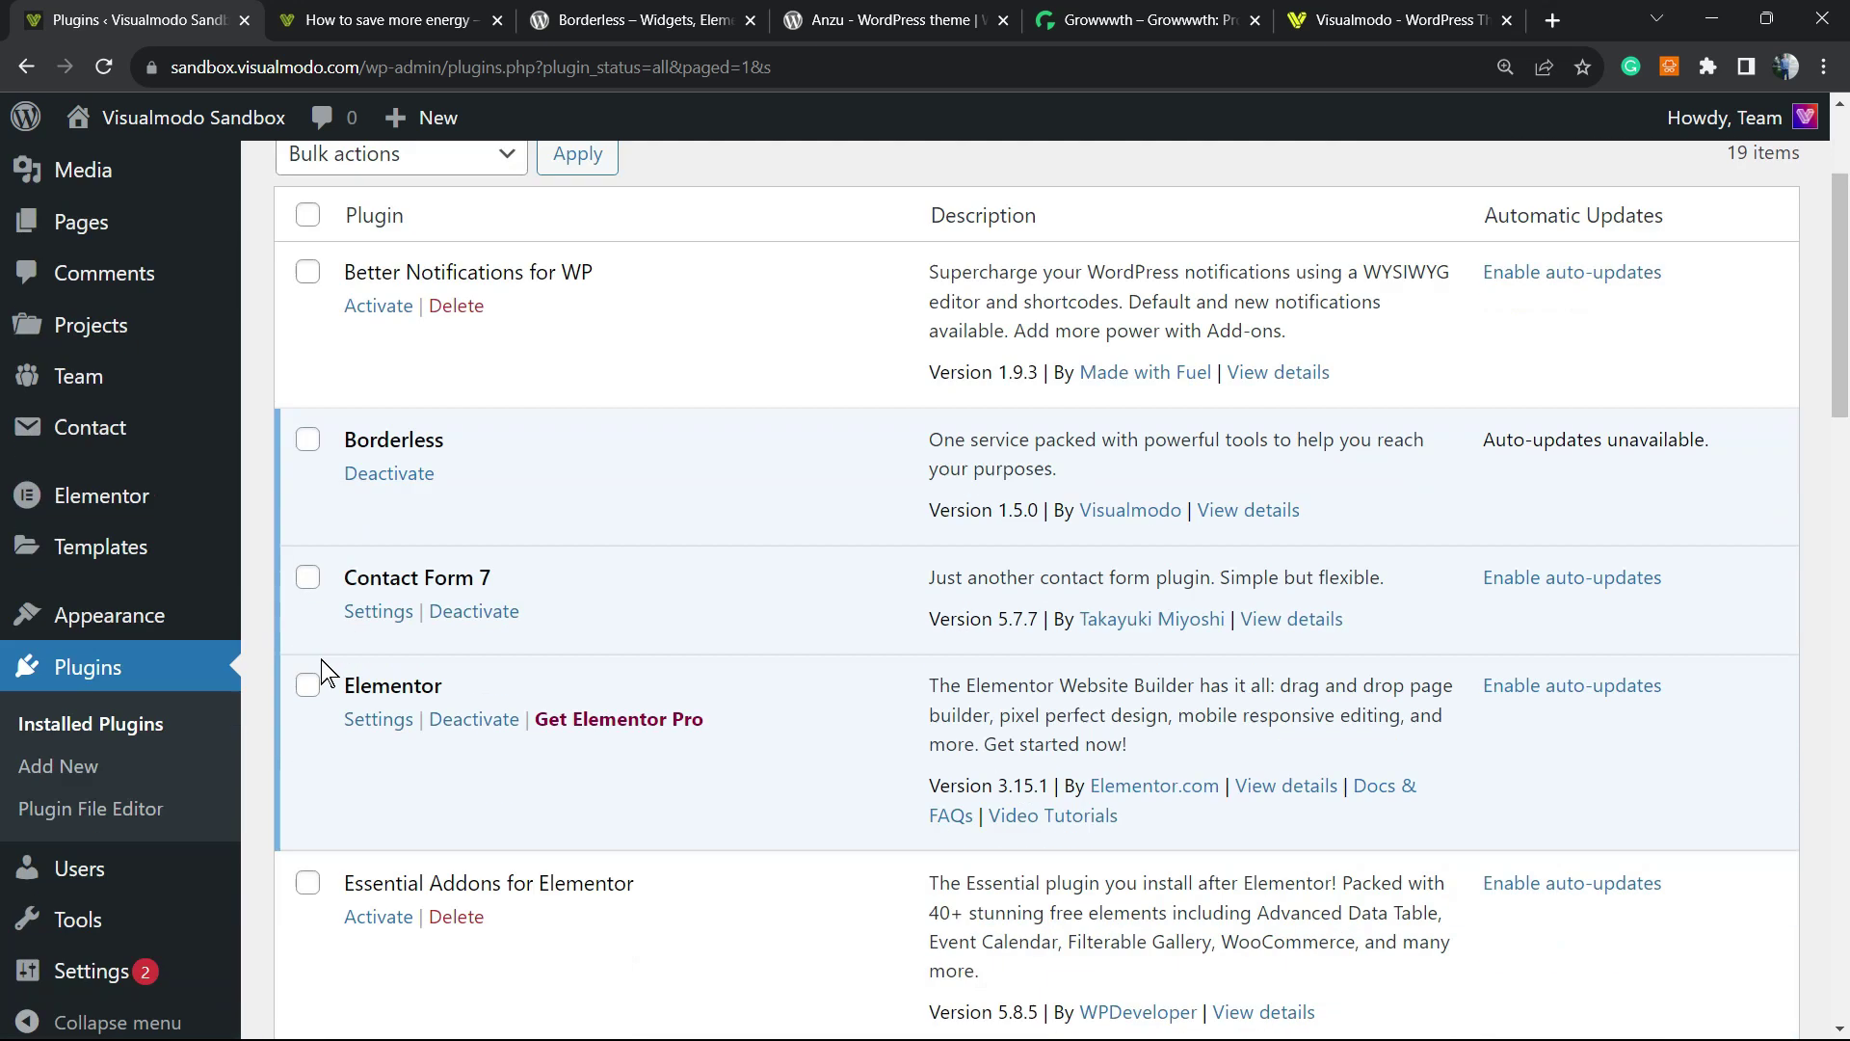
mouse_move(118, 948)
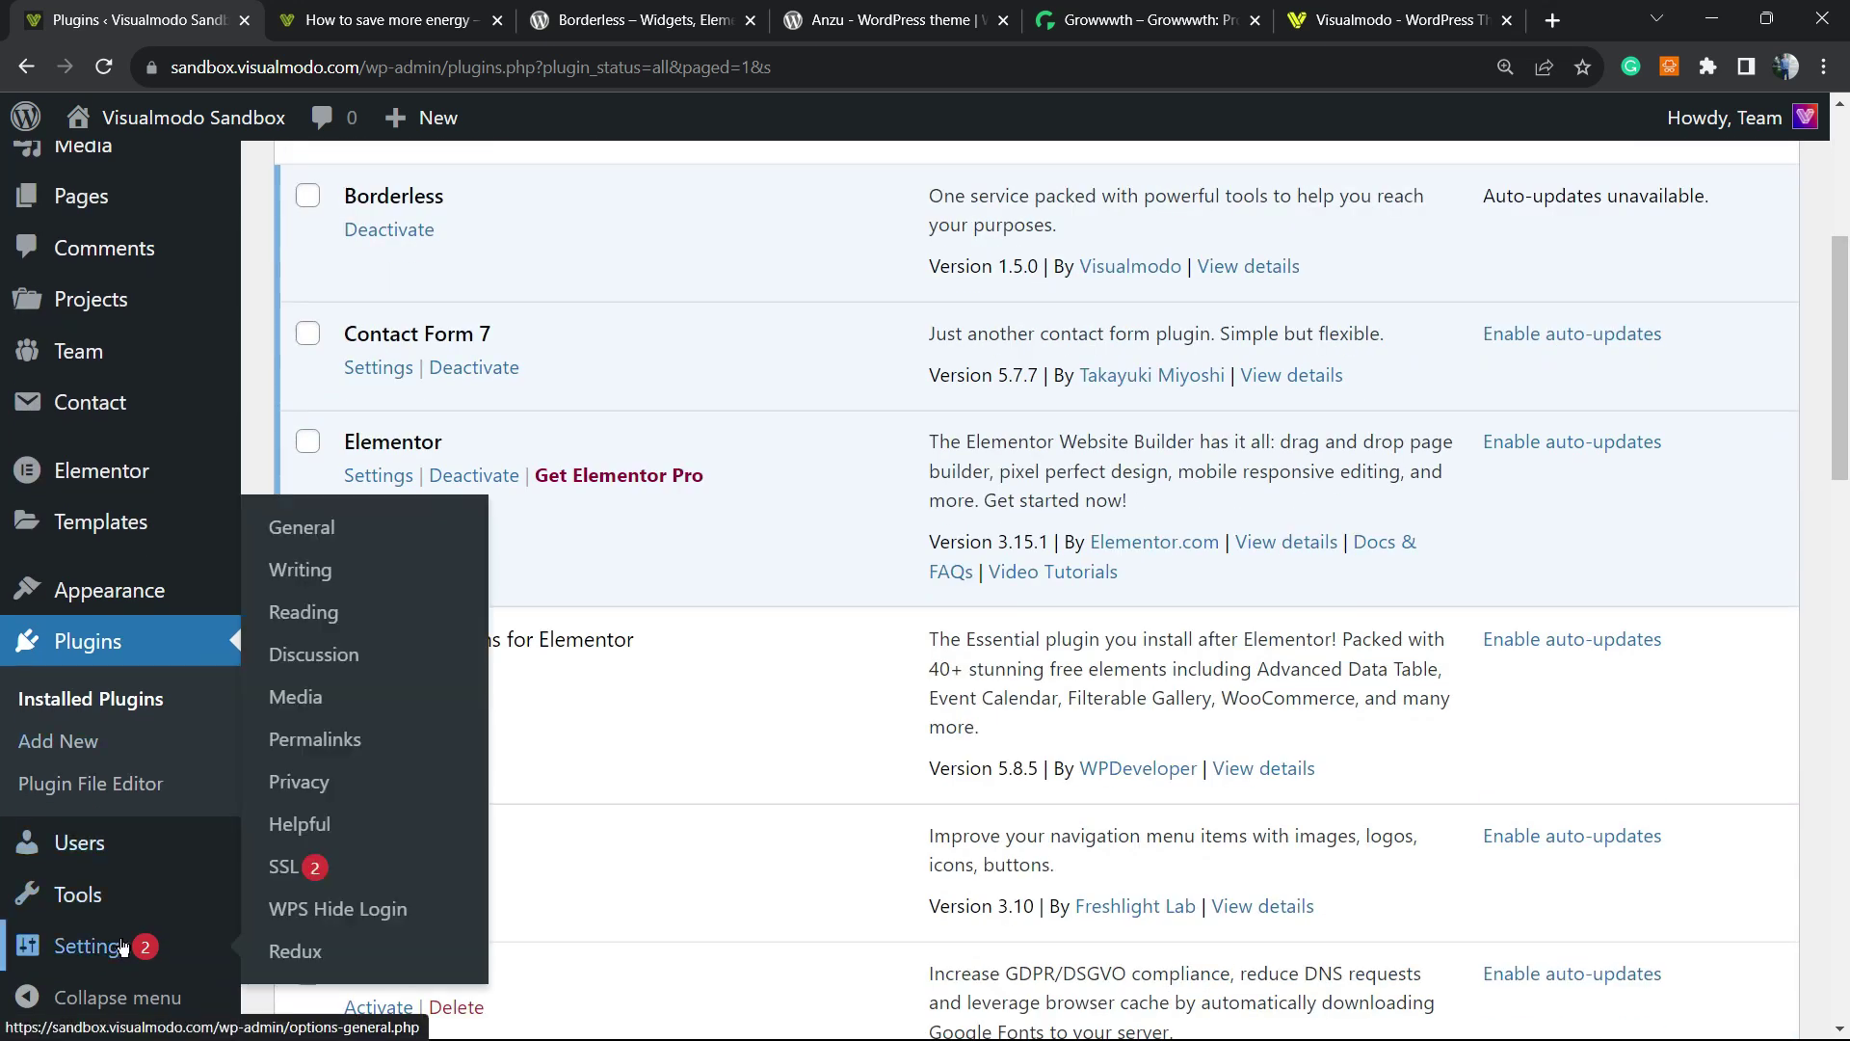
scroll(730, 575, down, 1)
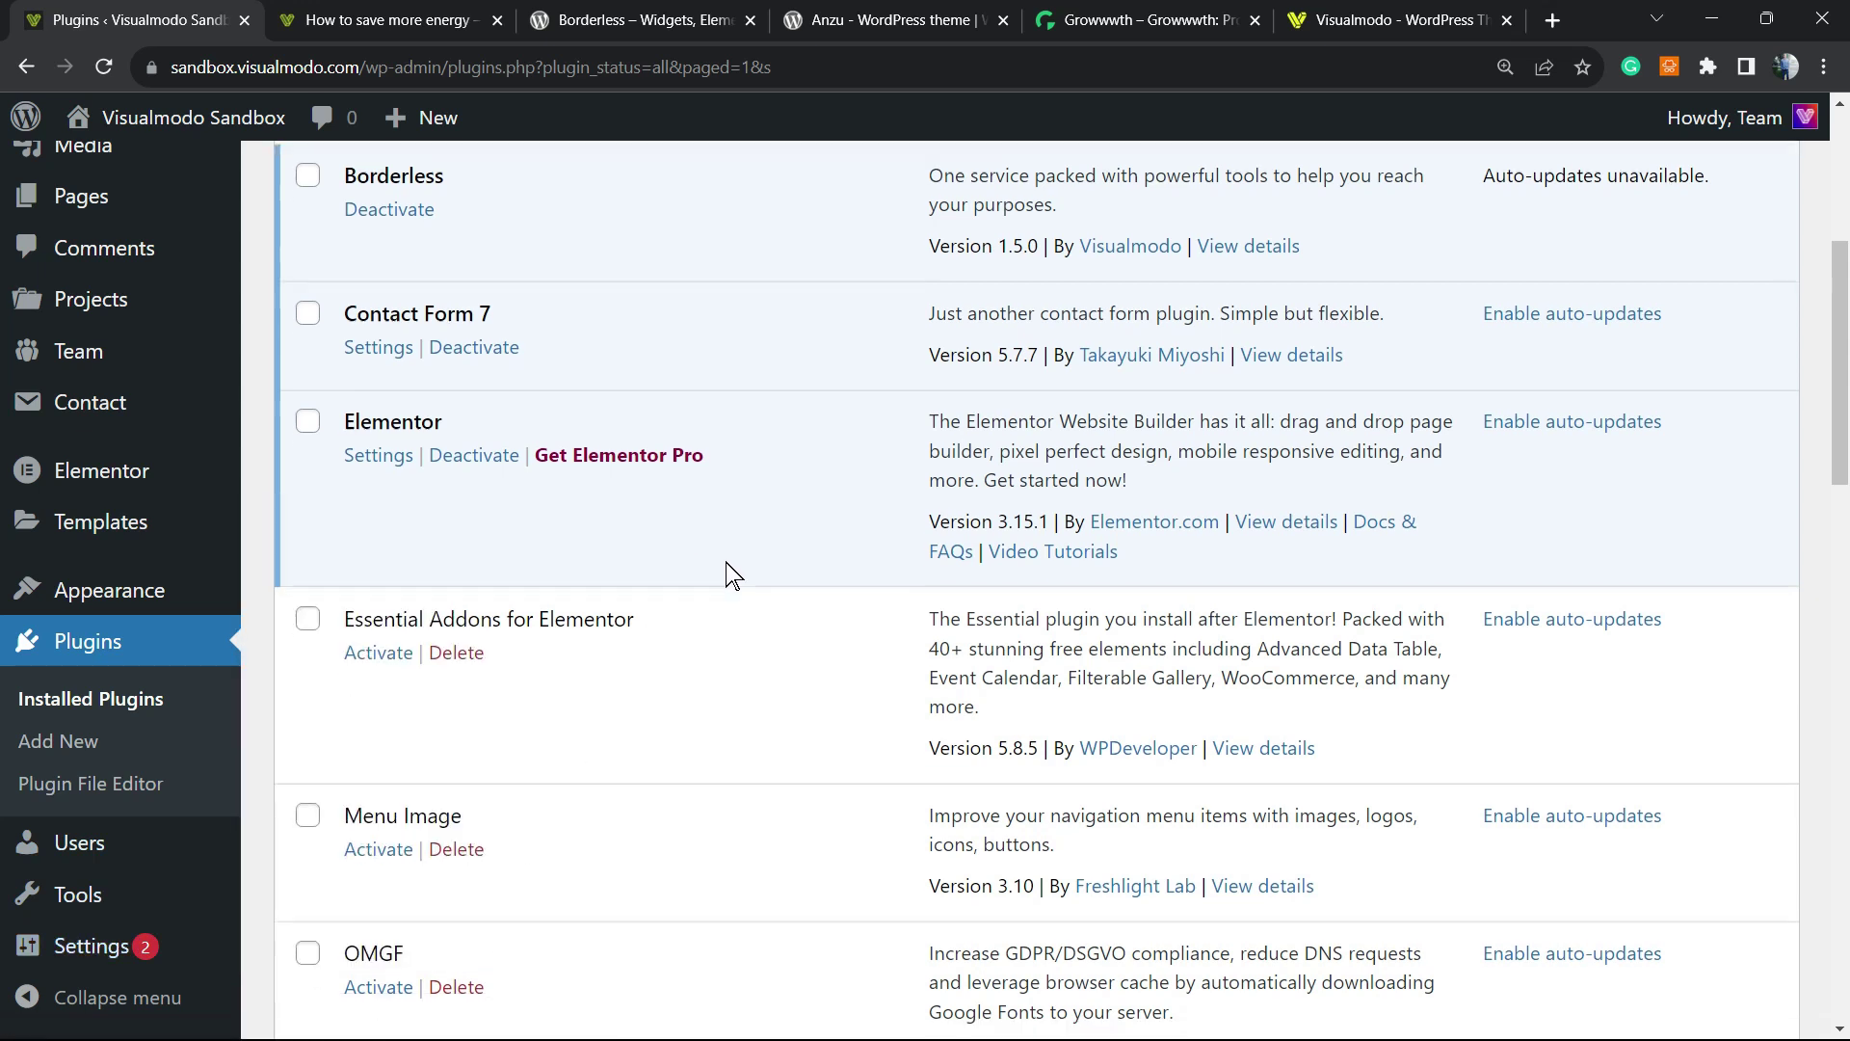
scroll(730, 576, down, 7)
scroll(729, 576, down, 5)
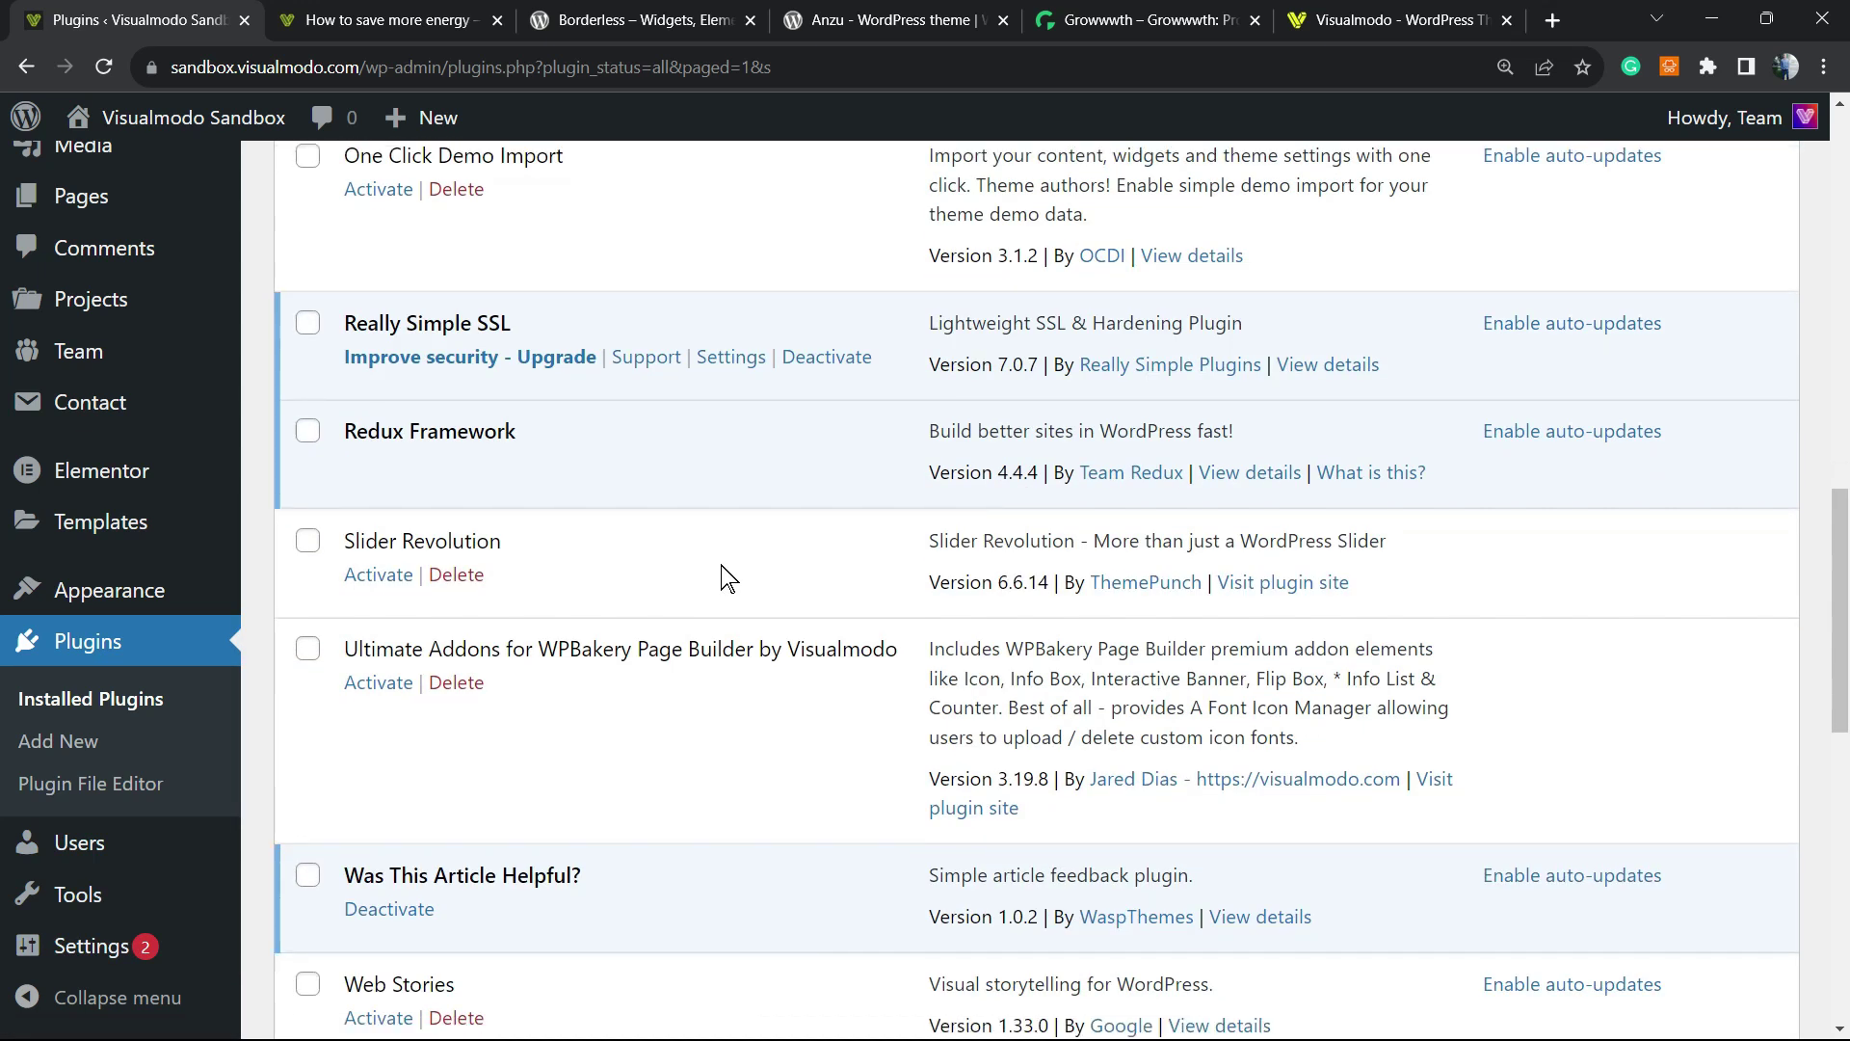
triple_click(479, 657)
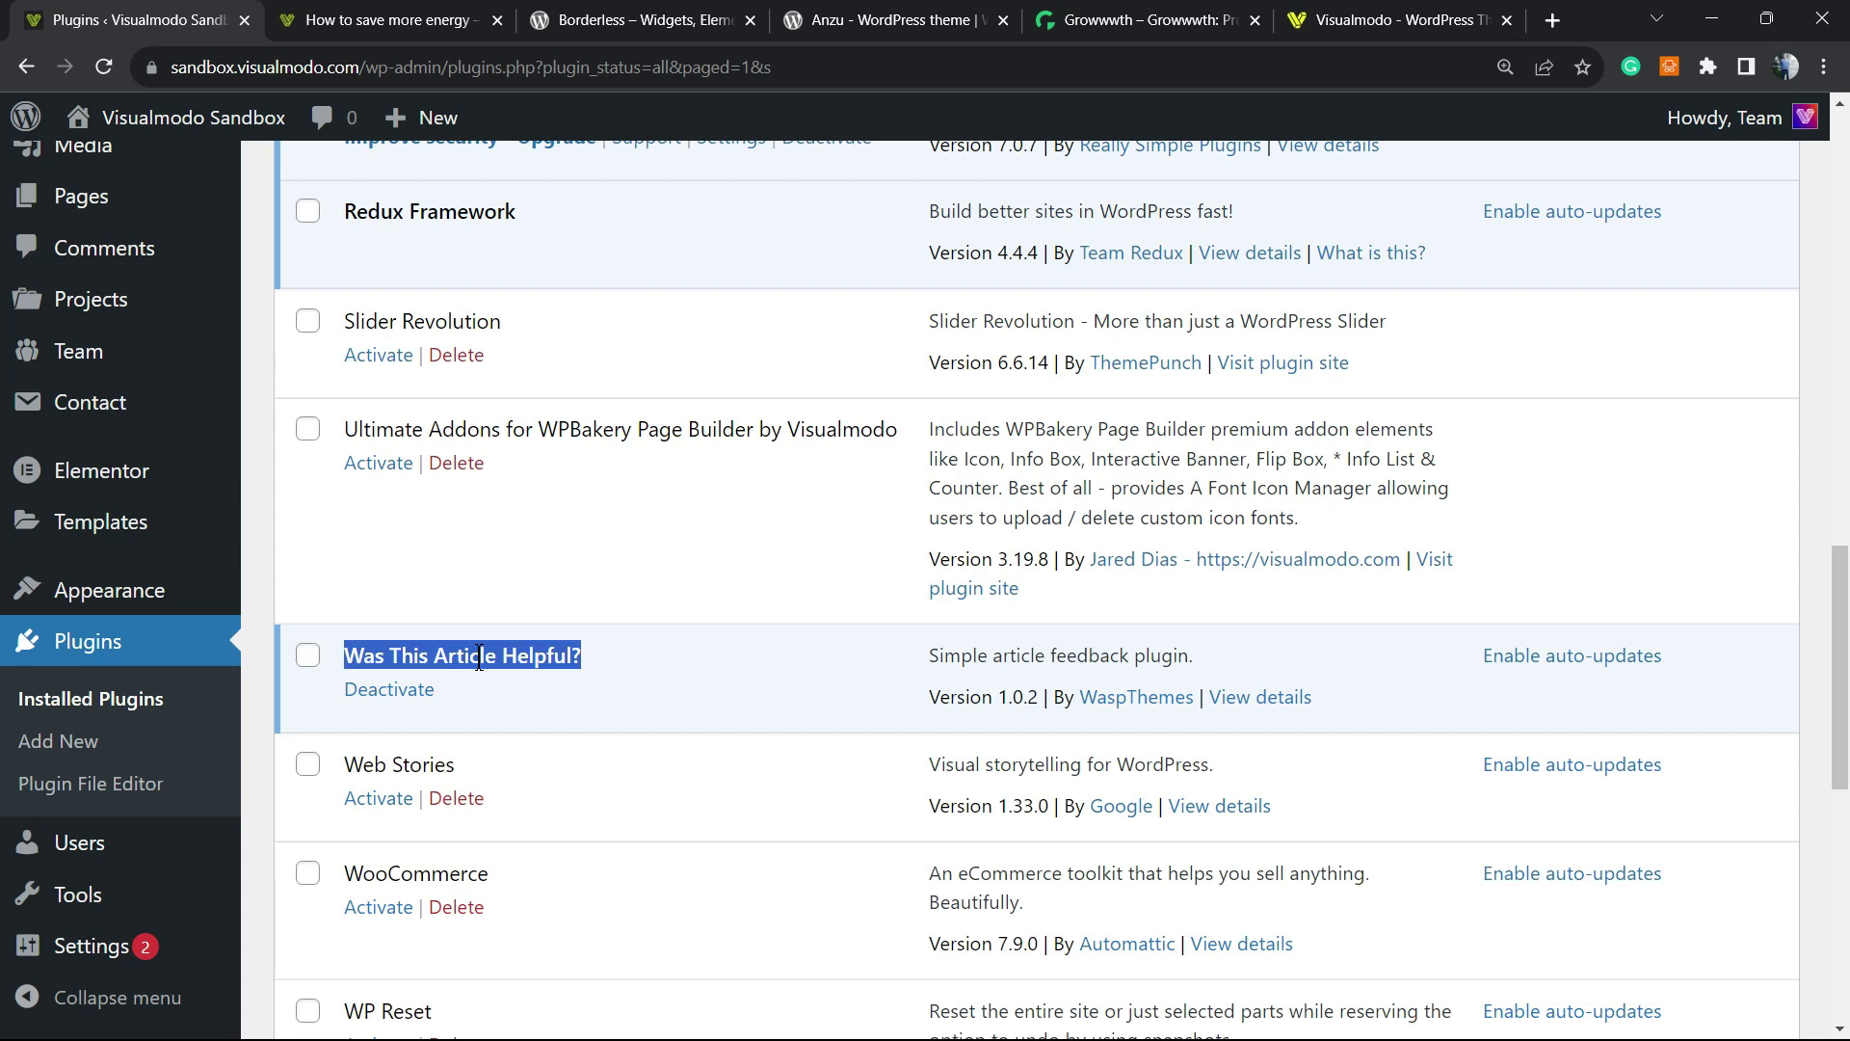
click(509, 663)
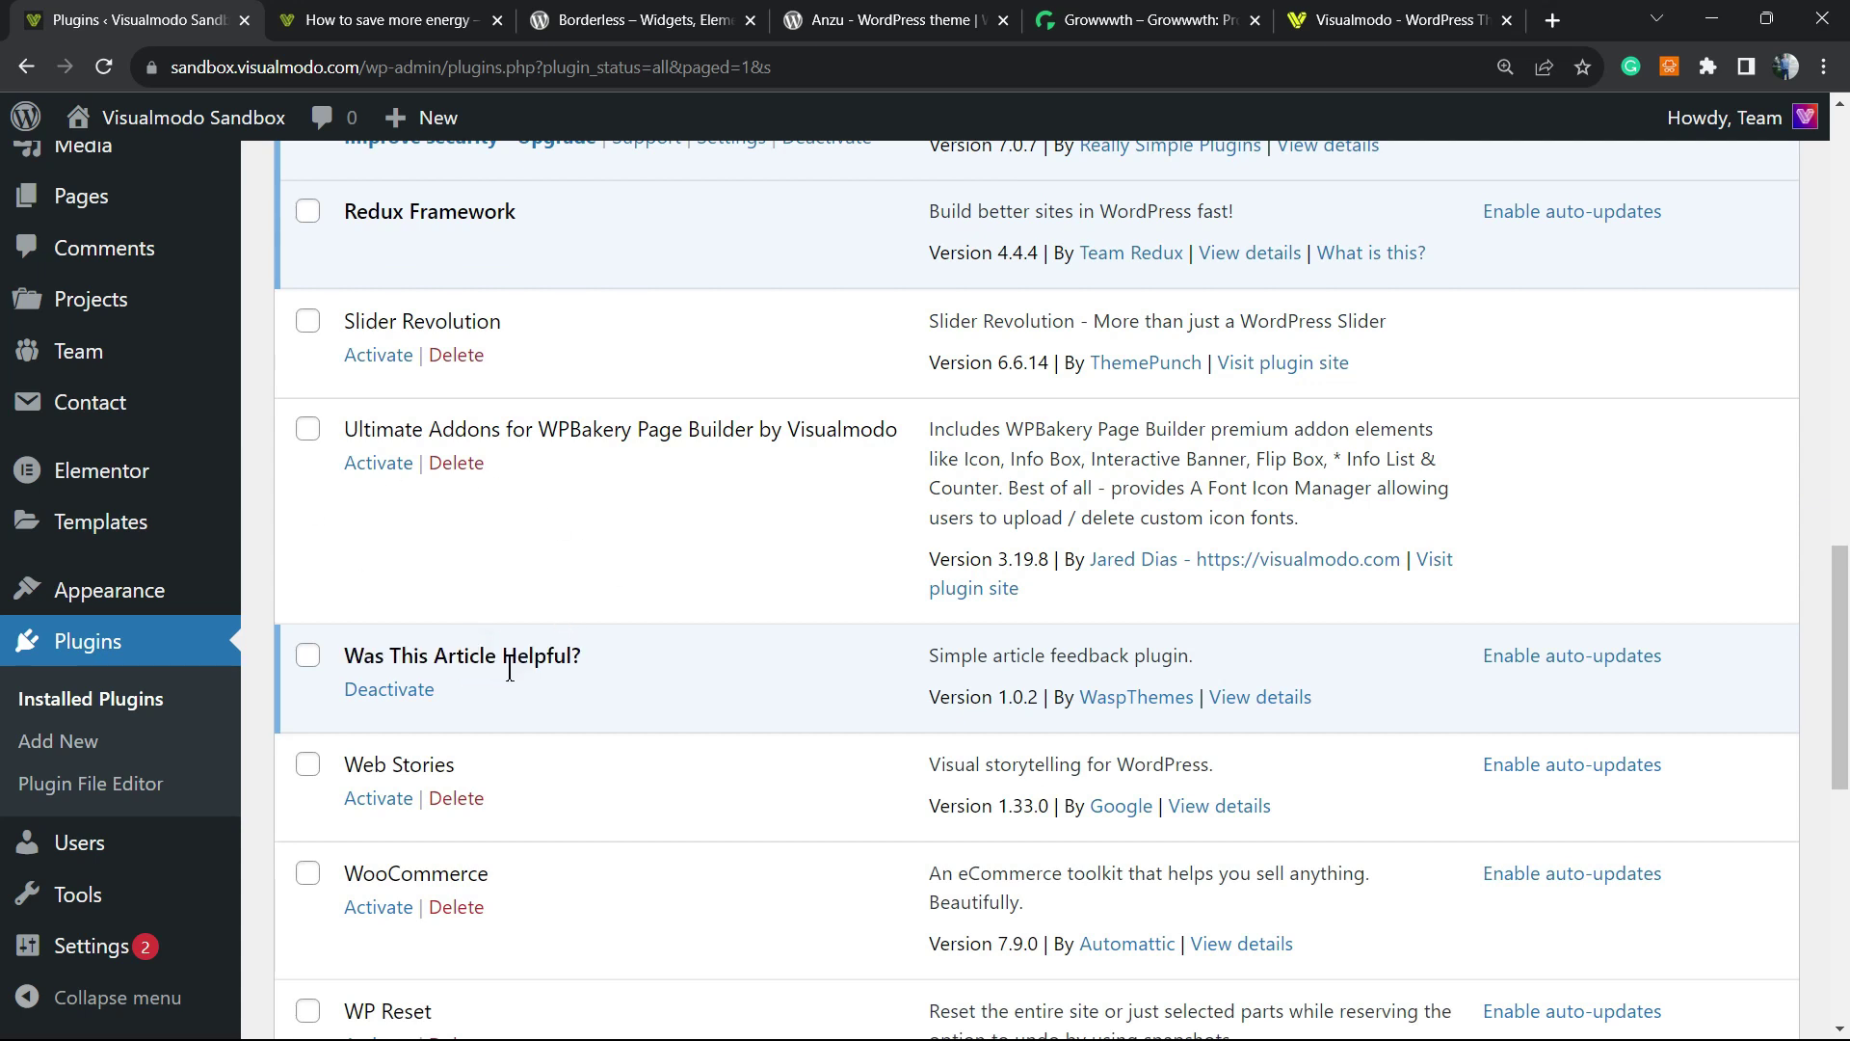
Step: Go back to the "How to save more energy" post and answer Yes to "Was this article helpful?" below its text
click(390, 19)
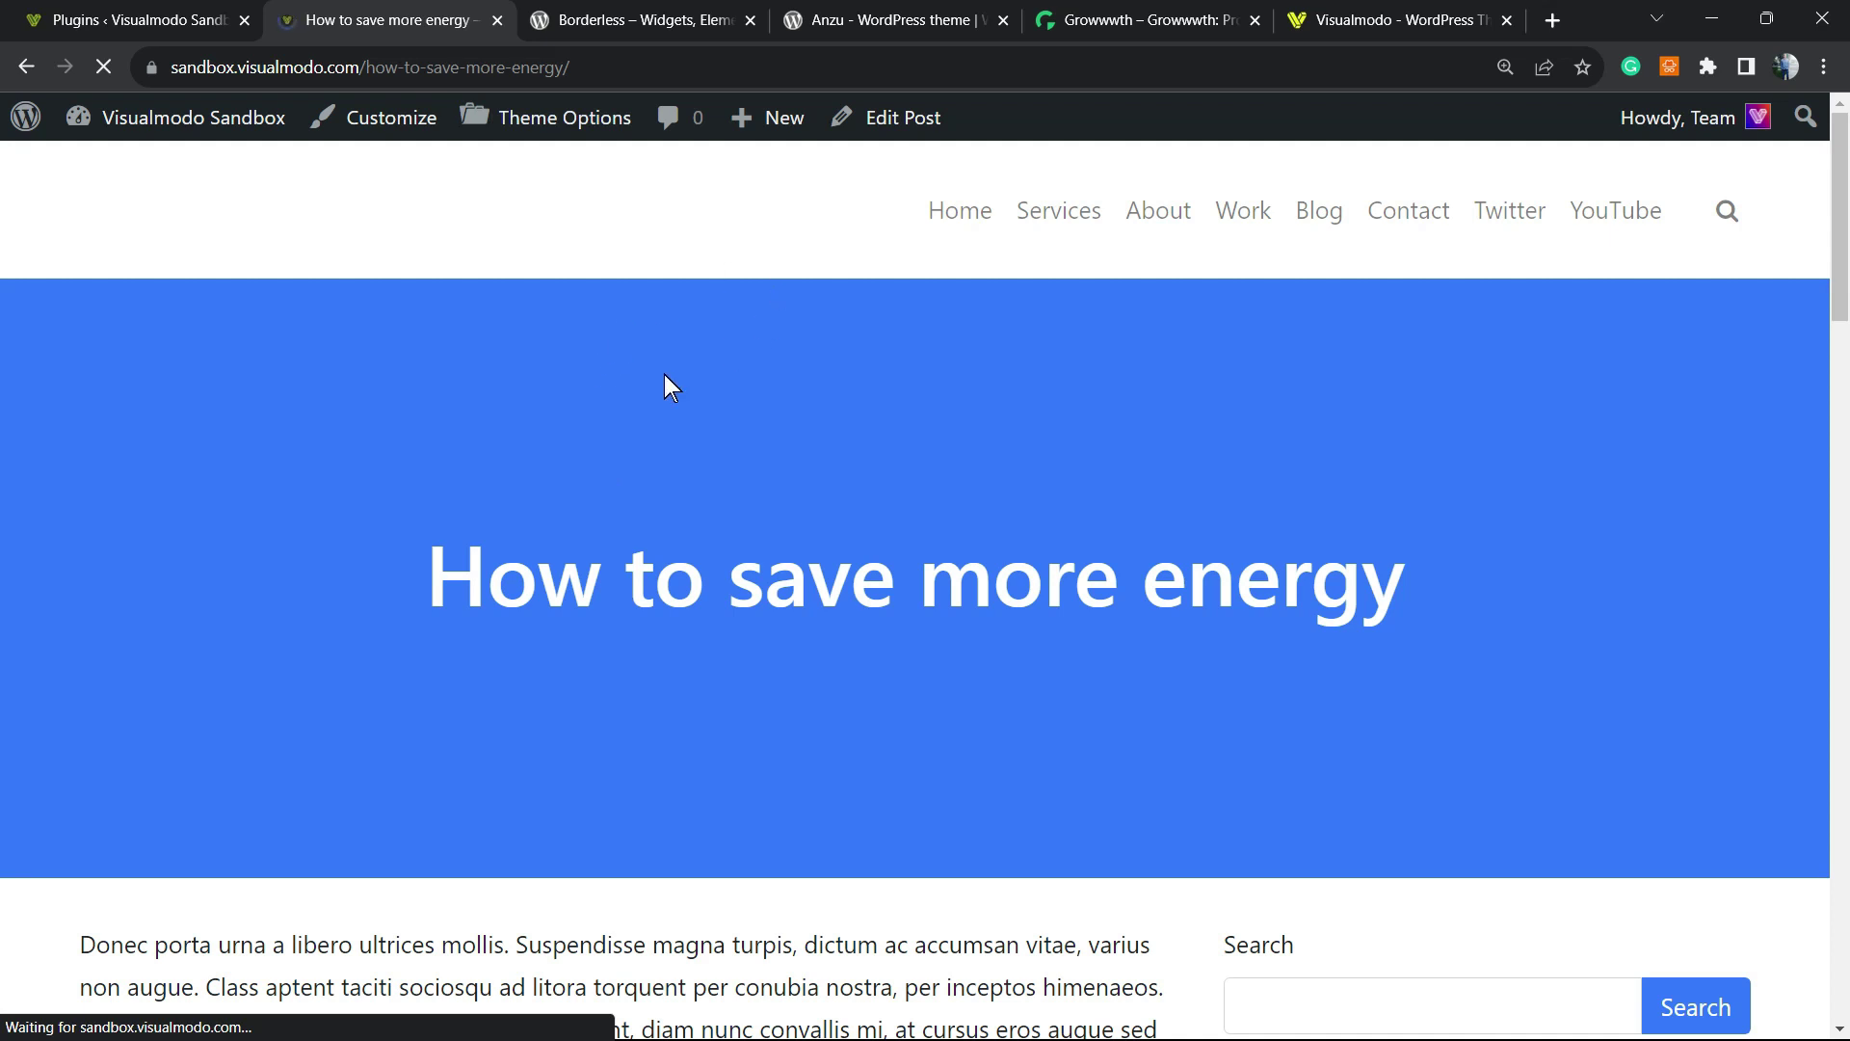
scroll(634, 397, down, 10)
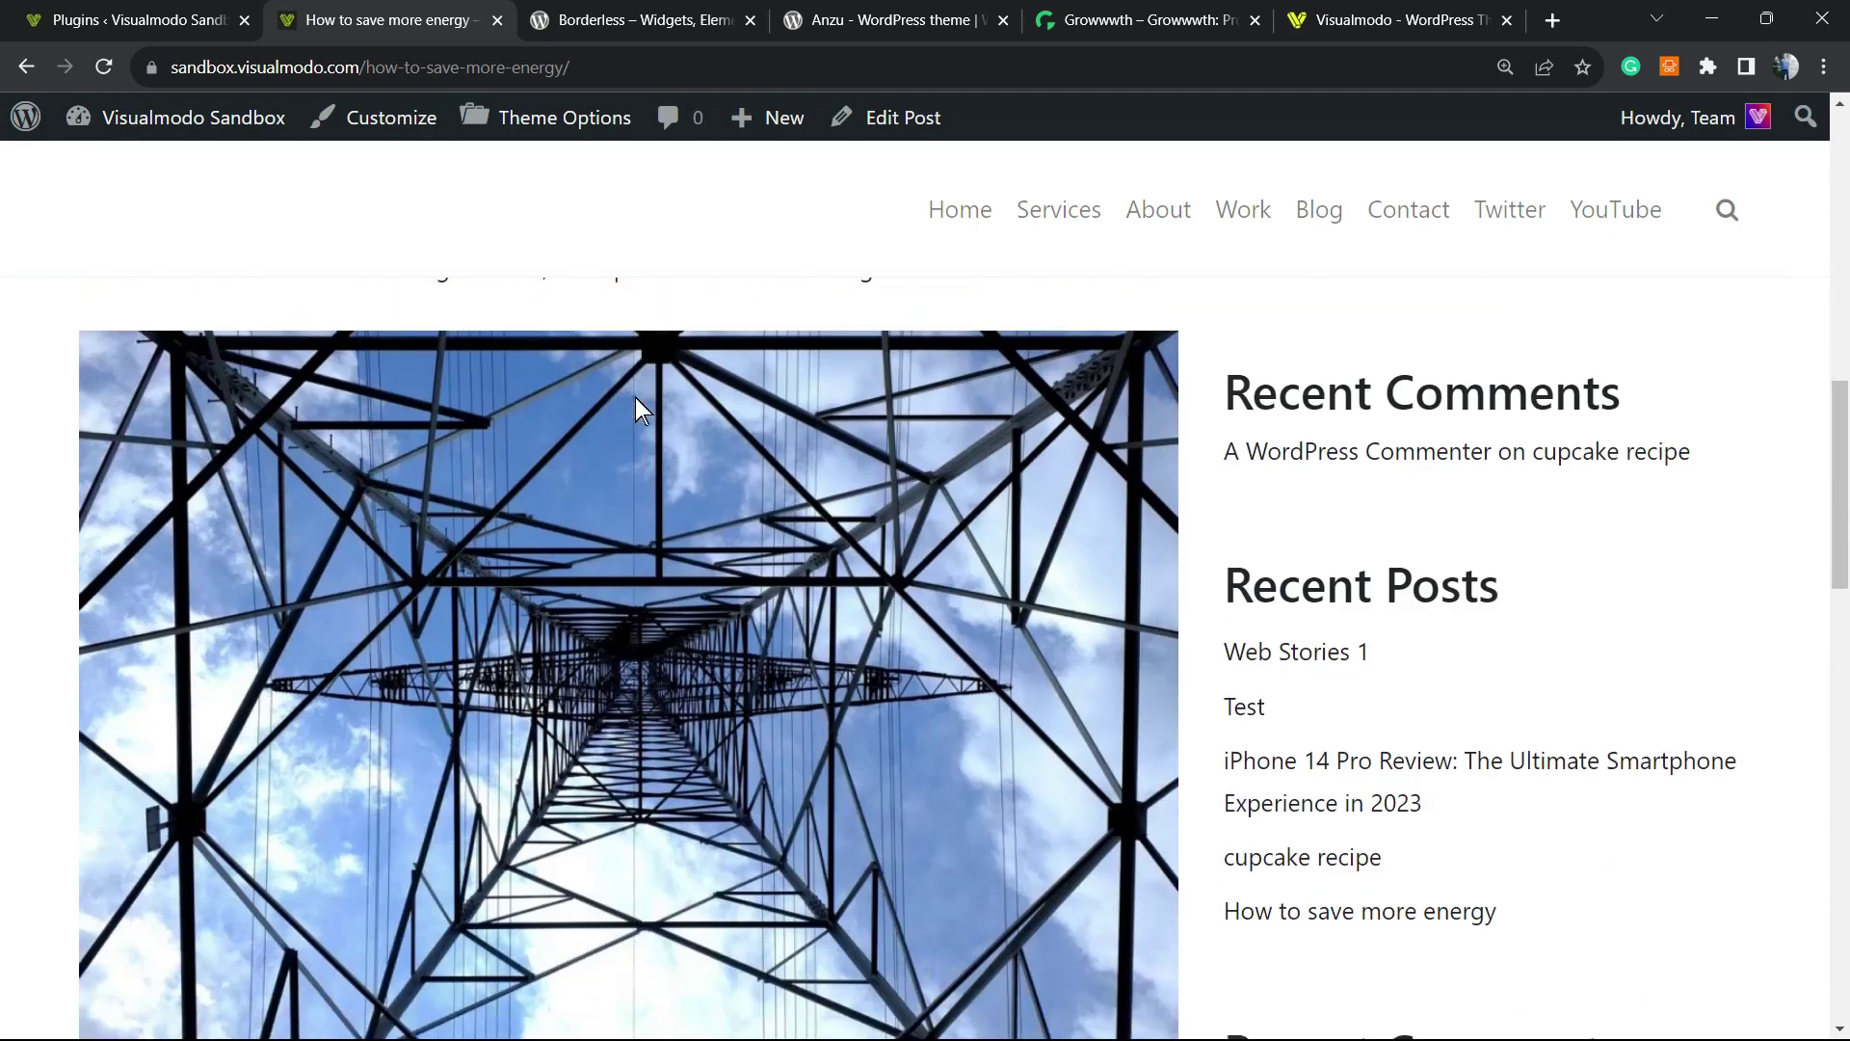
scroll(634, 397, down, 10)
scroll(610, 409, up, 2)
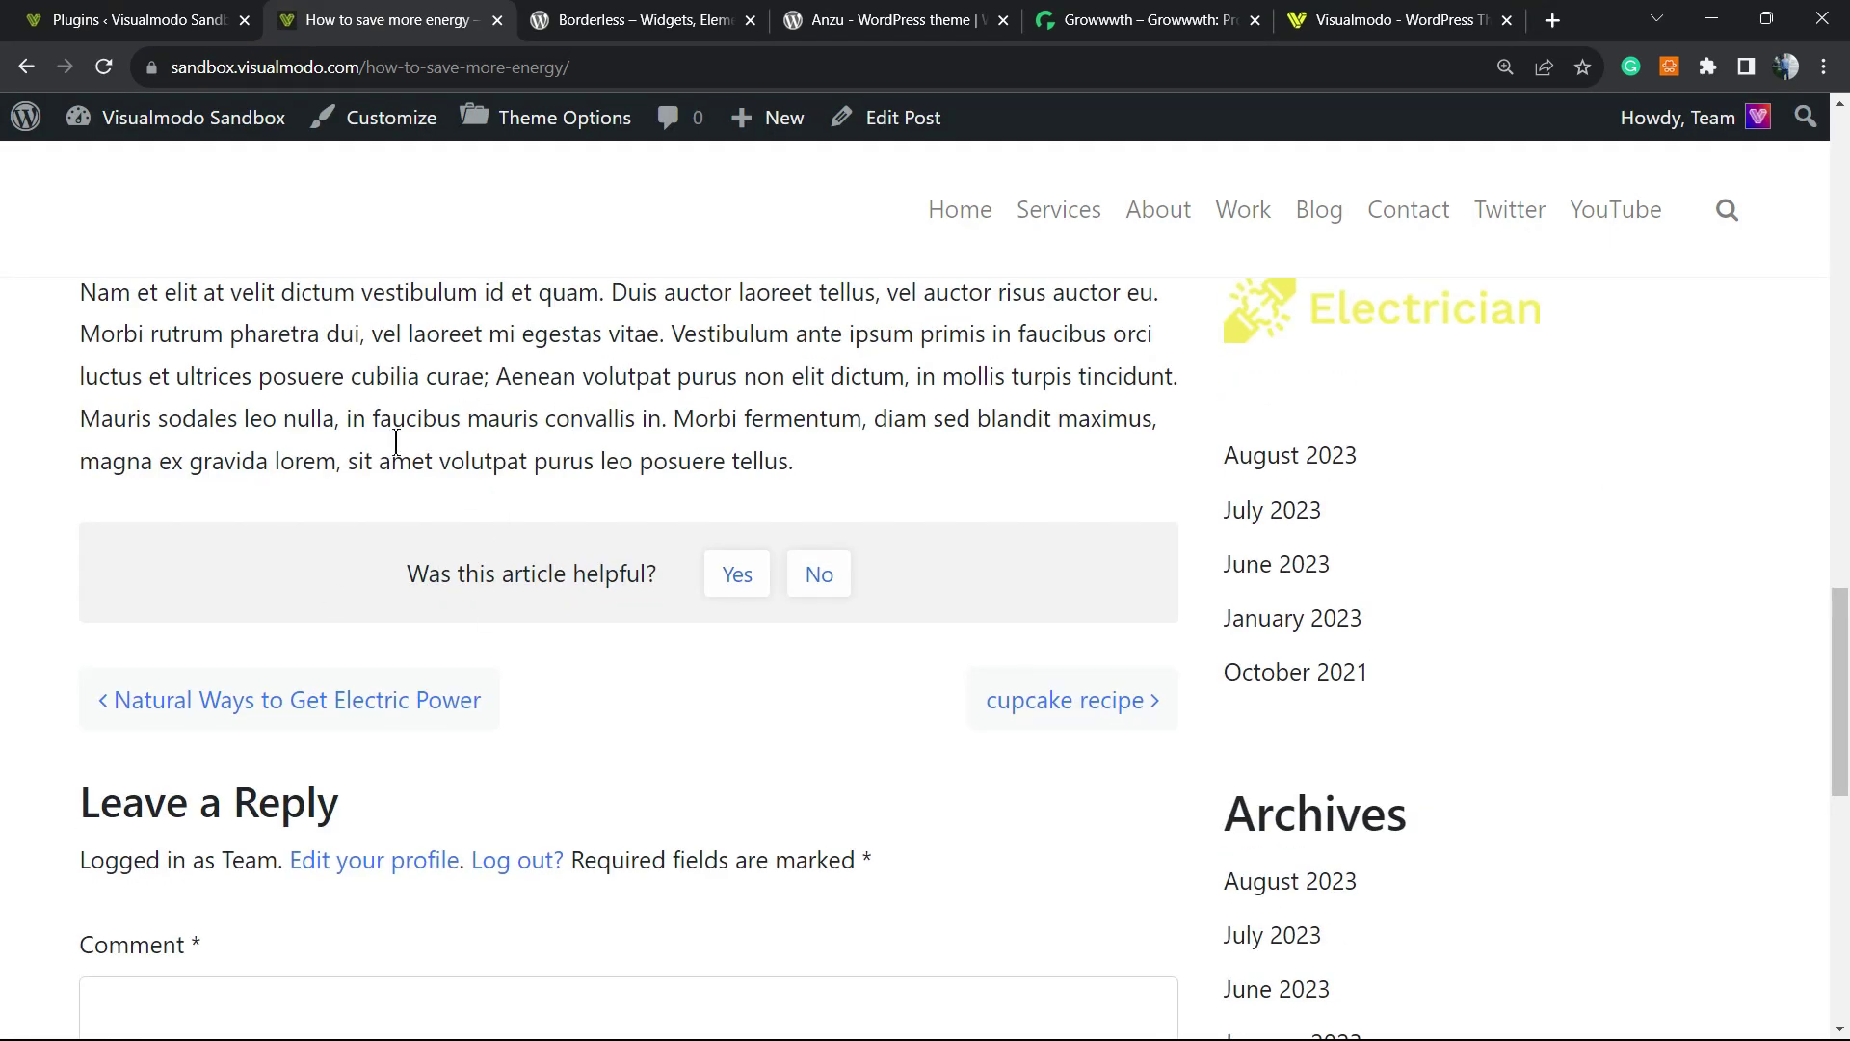
triple_click(407, 573)
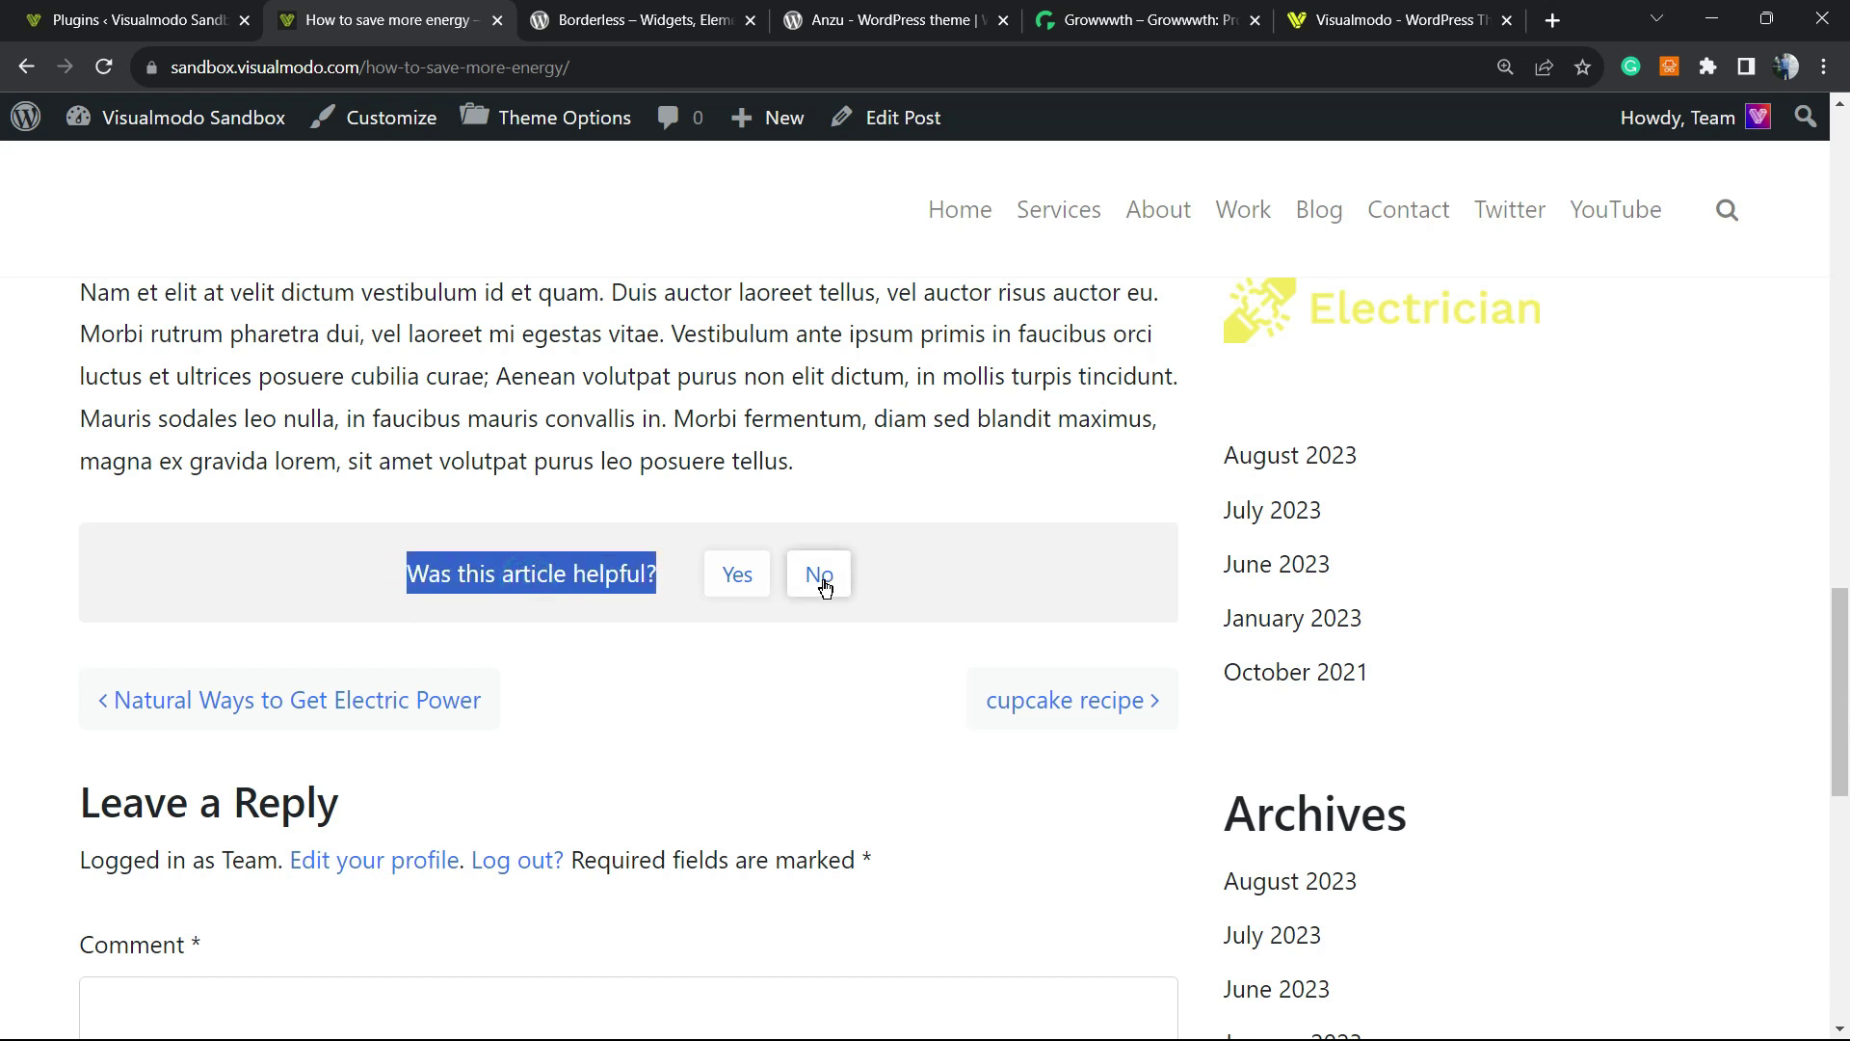
click(735, 575)
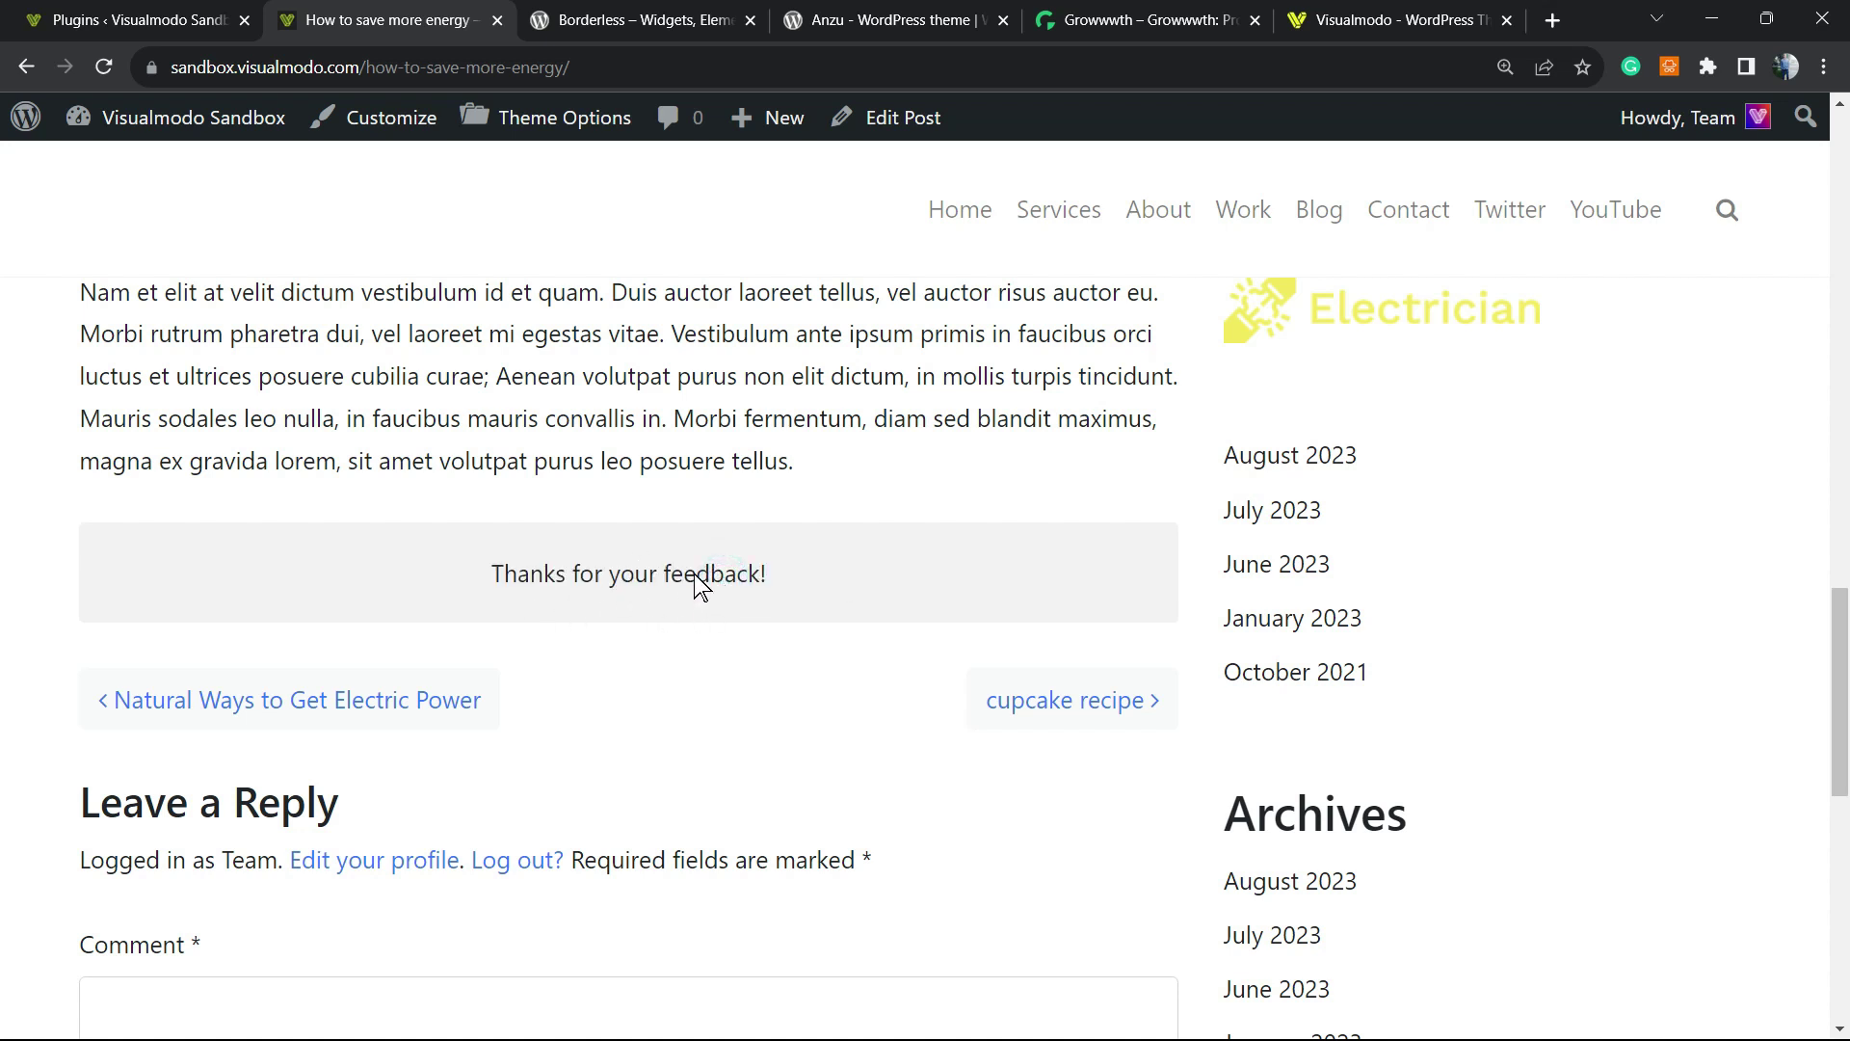
Step: Check the Helpful column for "How to save more energy" and the other posts in the site's post list
click(179, 15)
scroll(352, 428, up, 5)
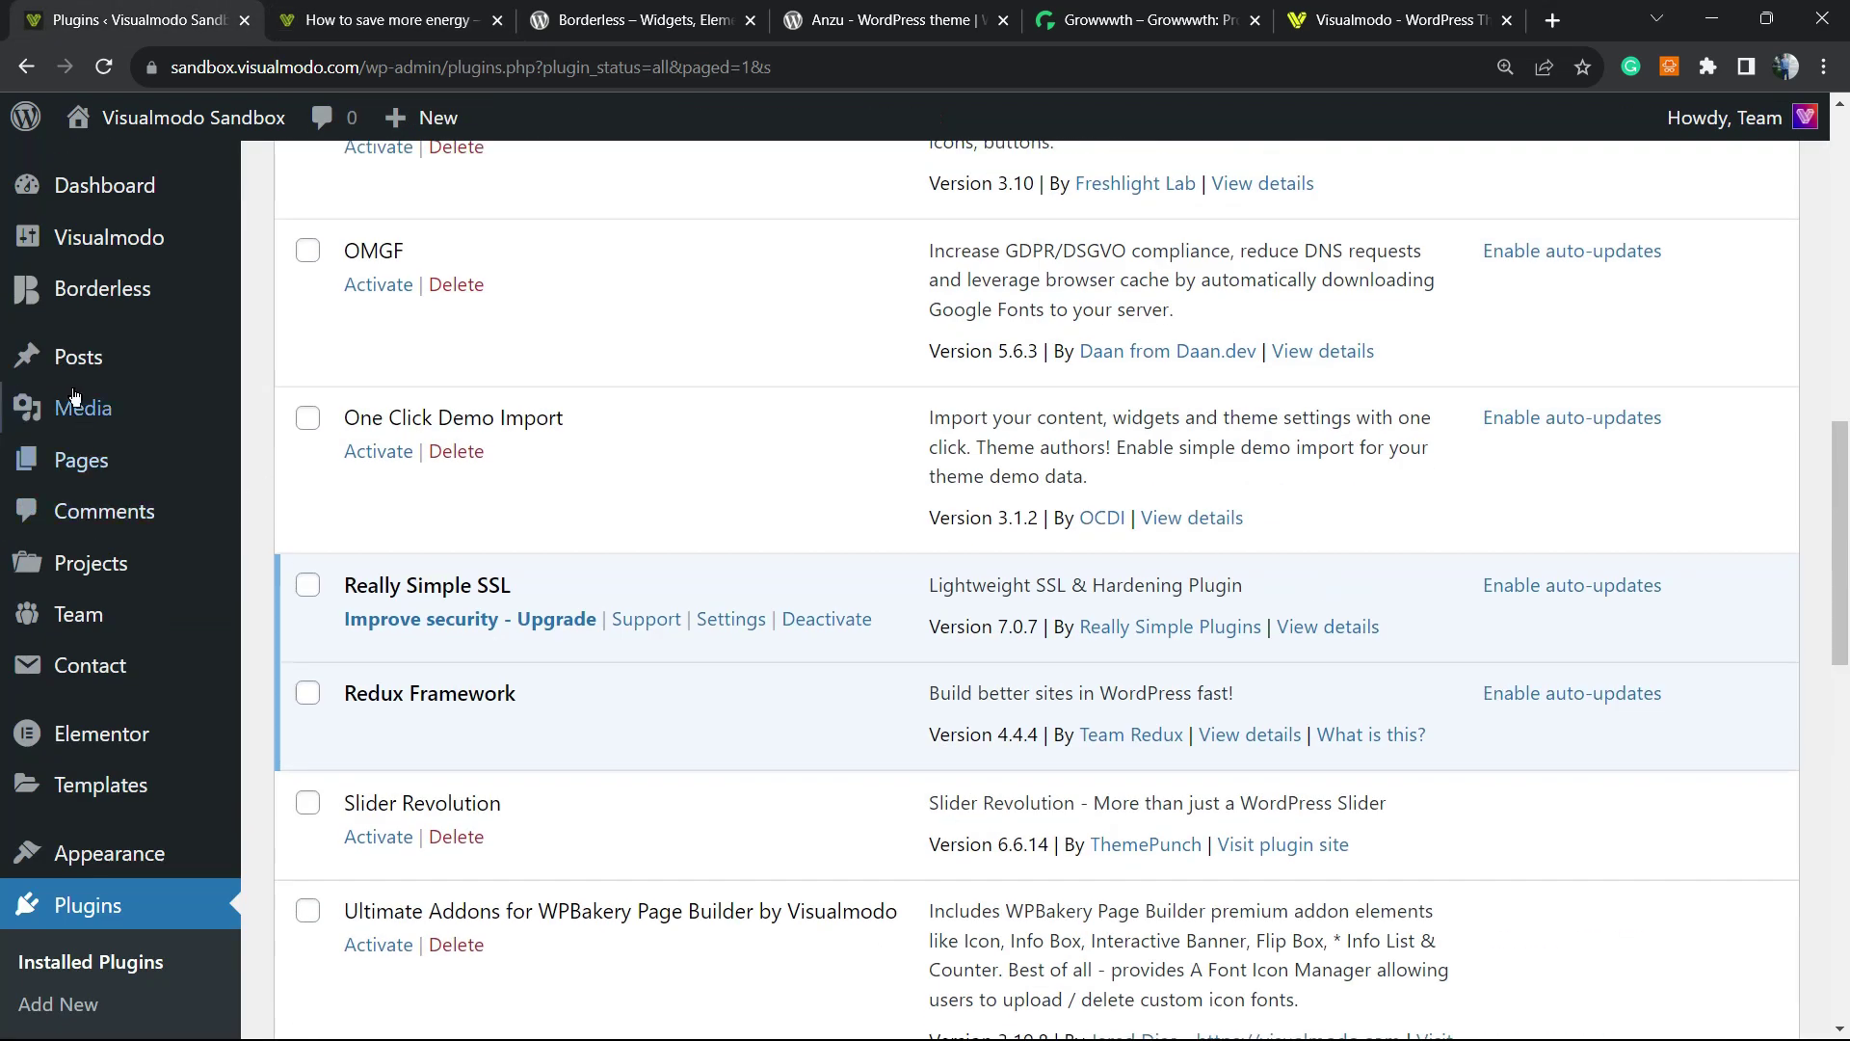
click(66, 371)
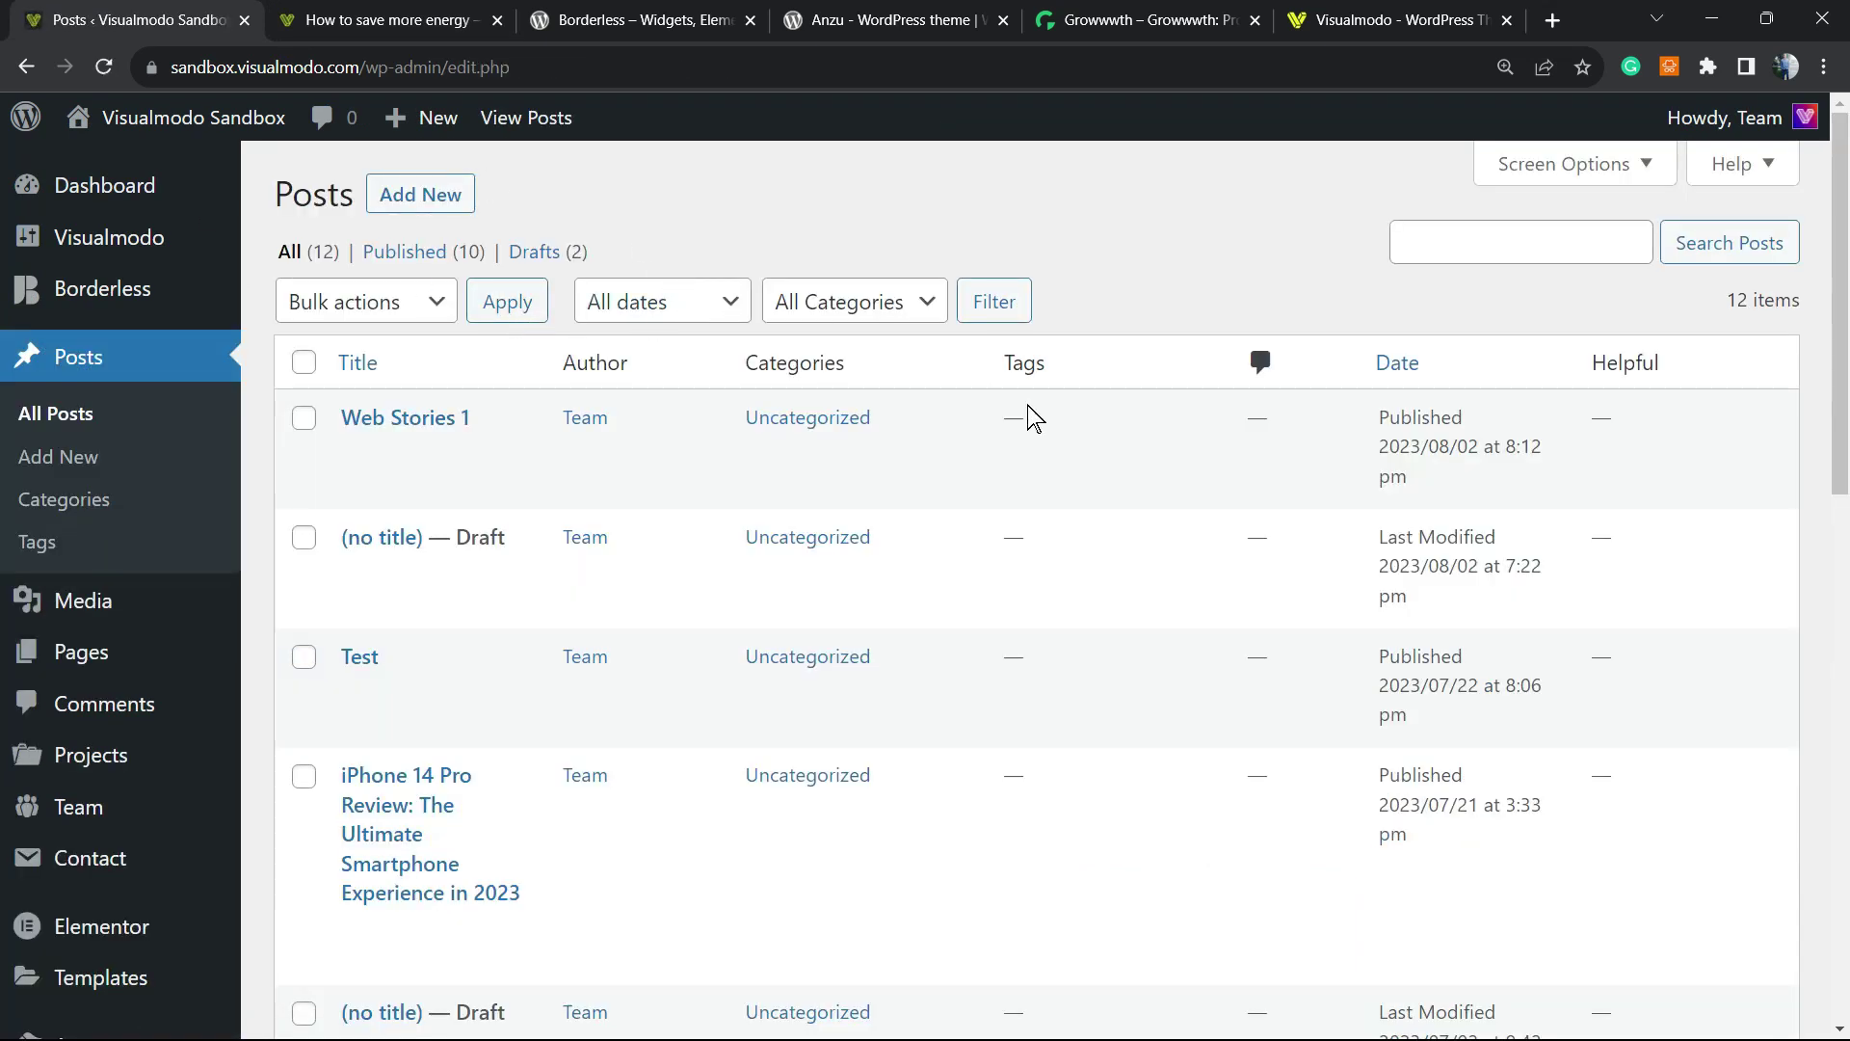
double_click(1625, 359)
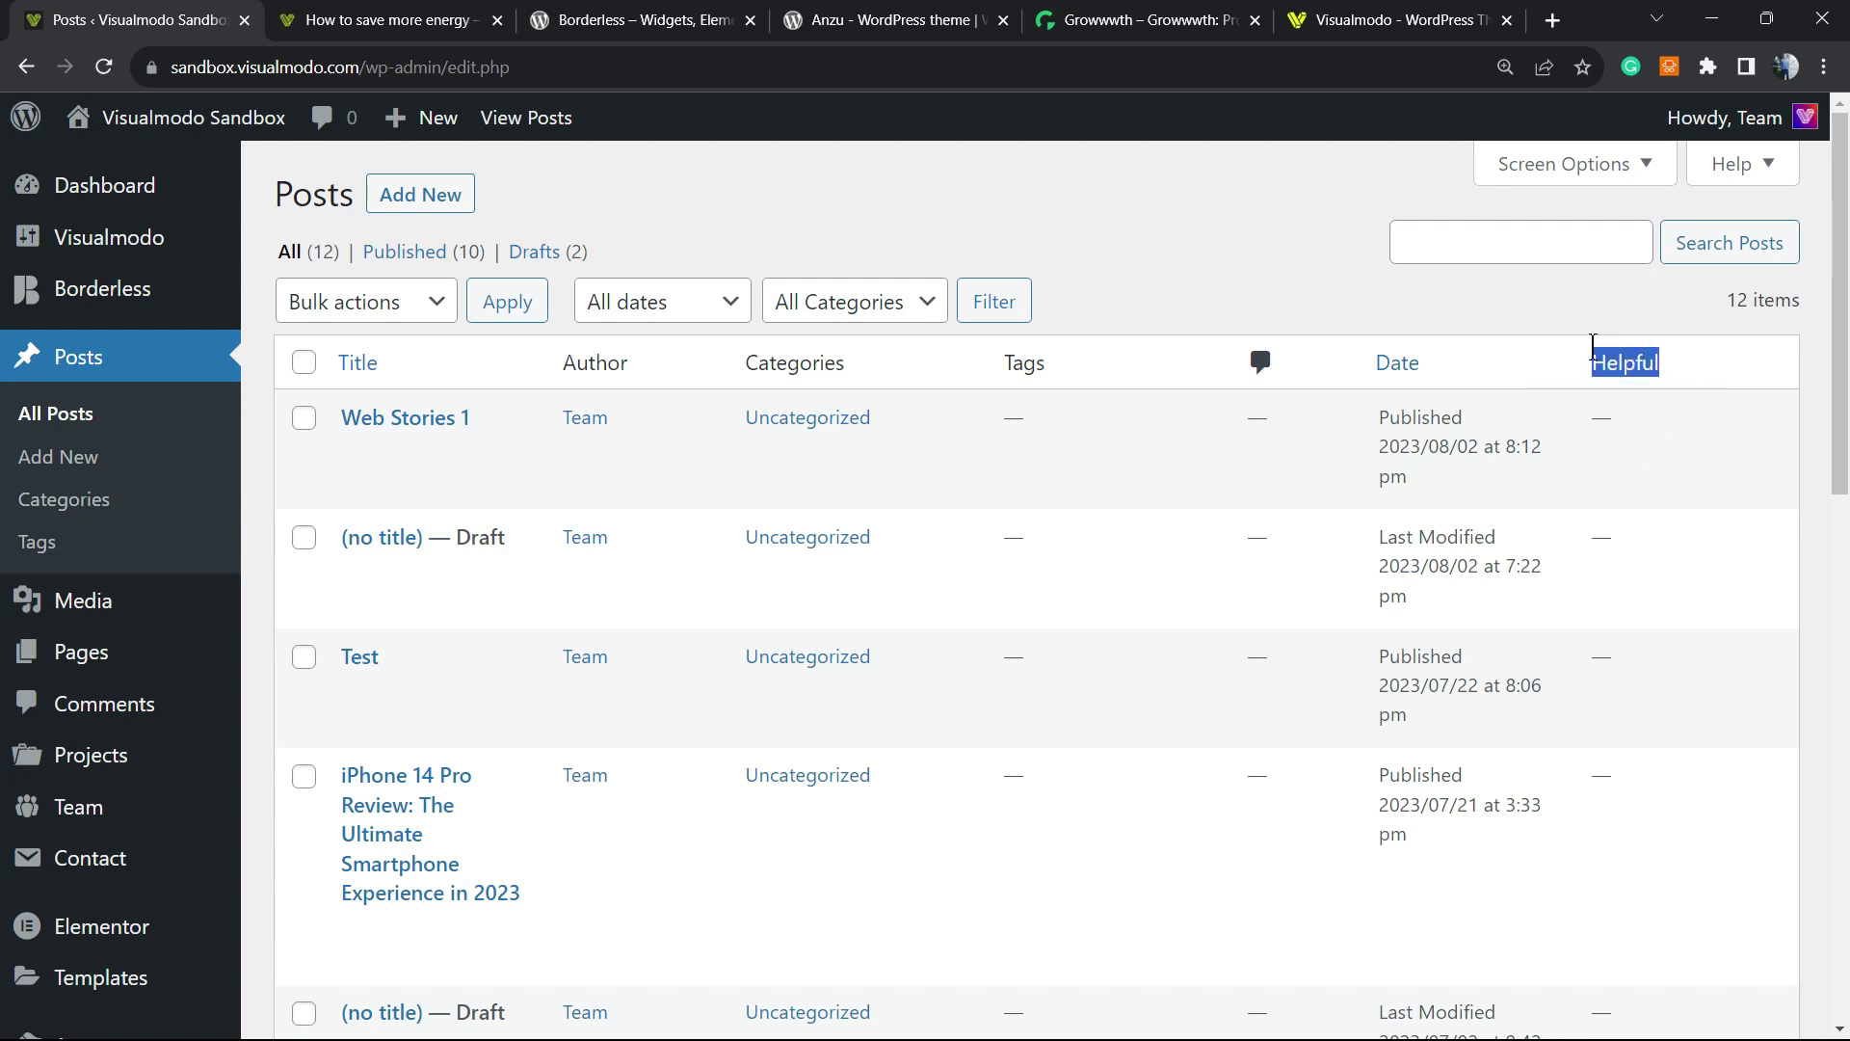
scroll(1607, 381, down, 2)
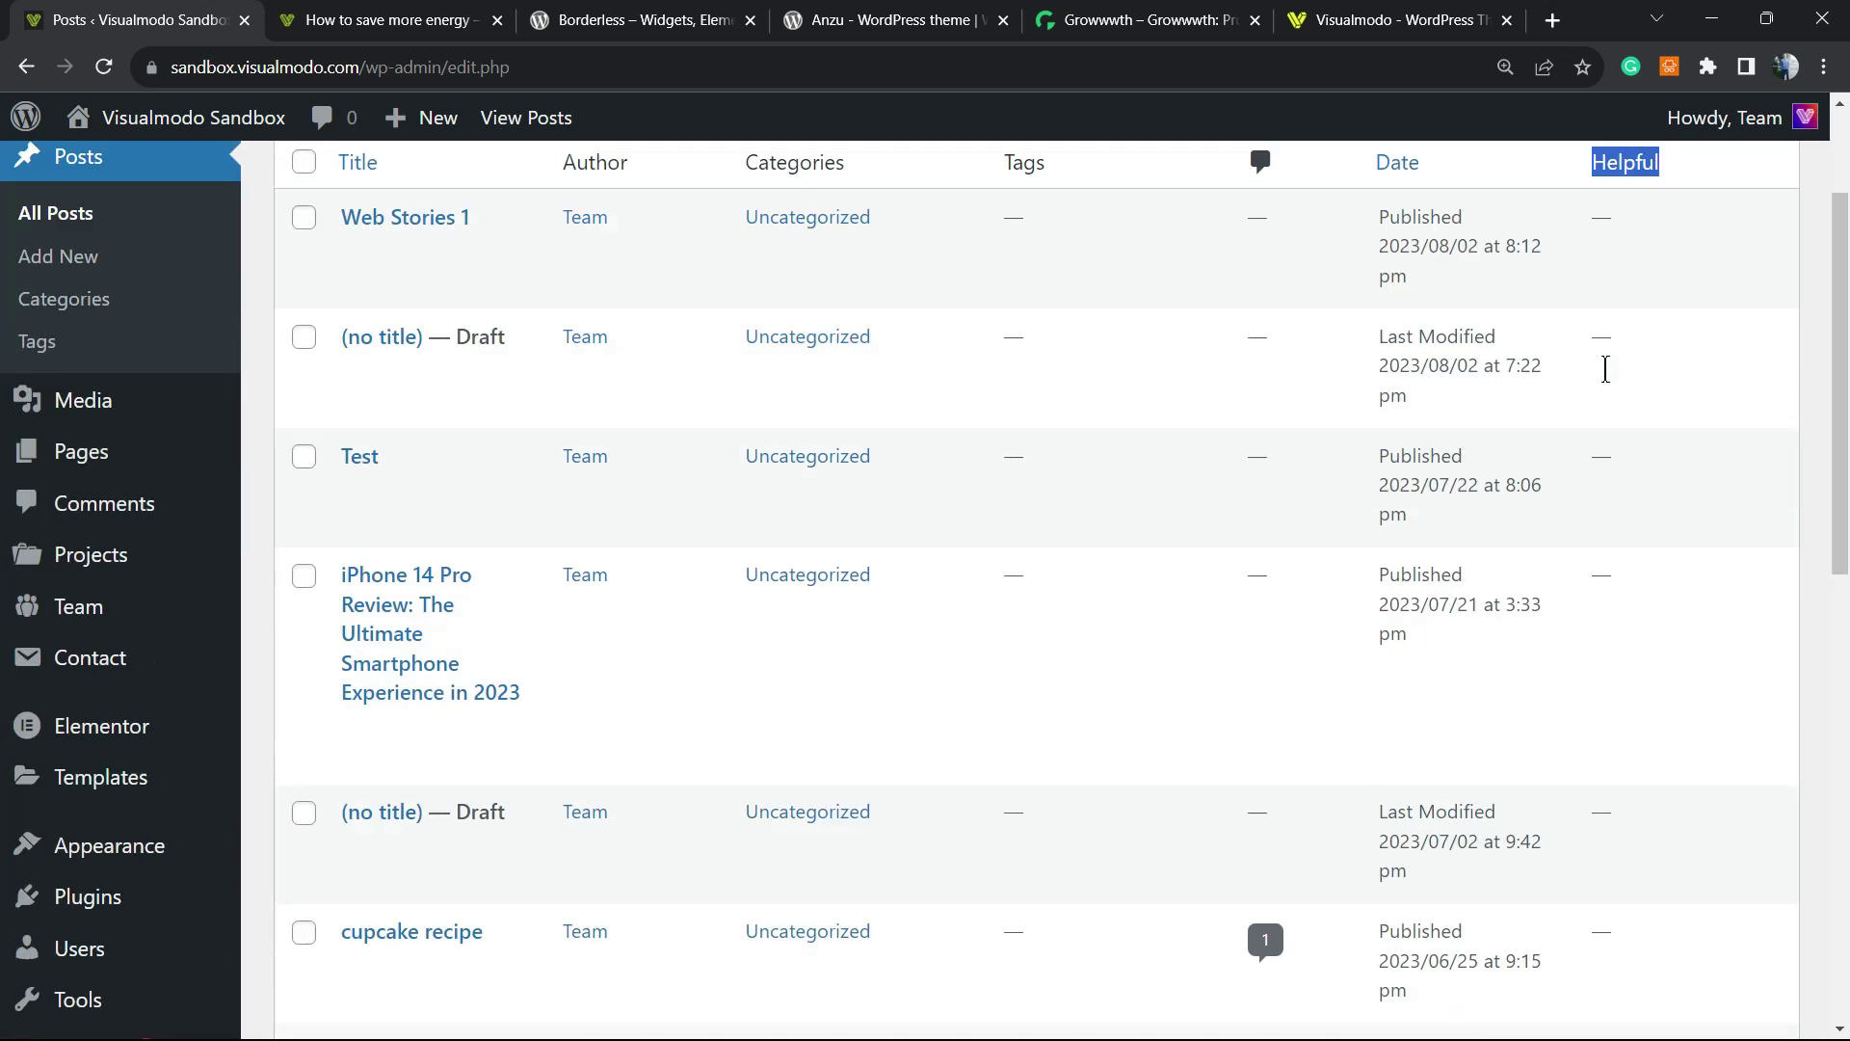
scroll(1605, 376, down, 5)
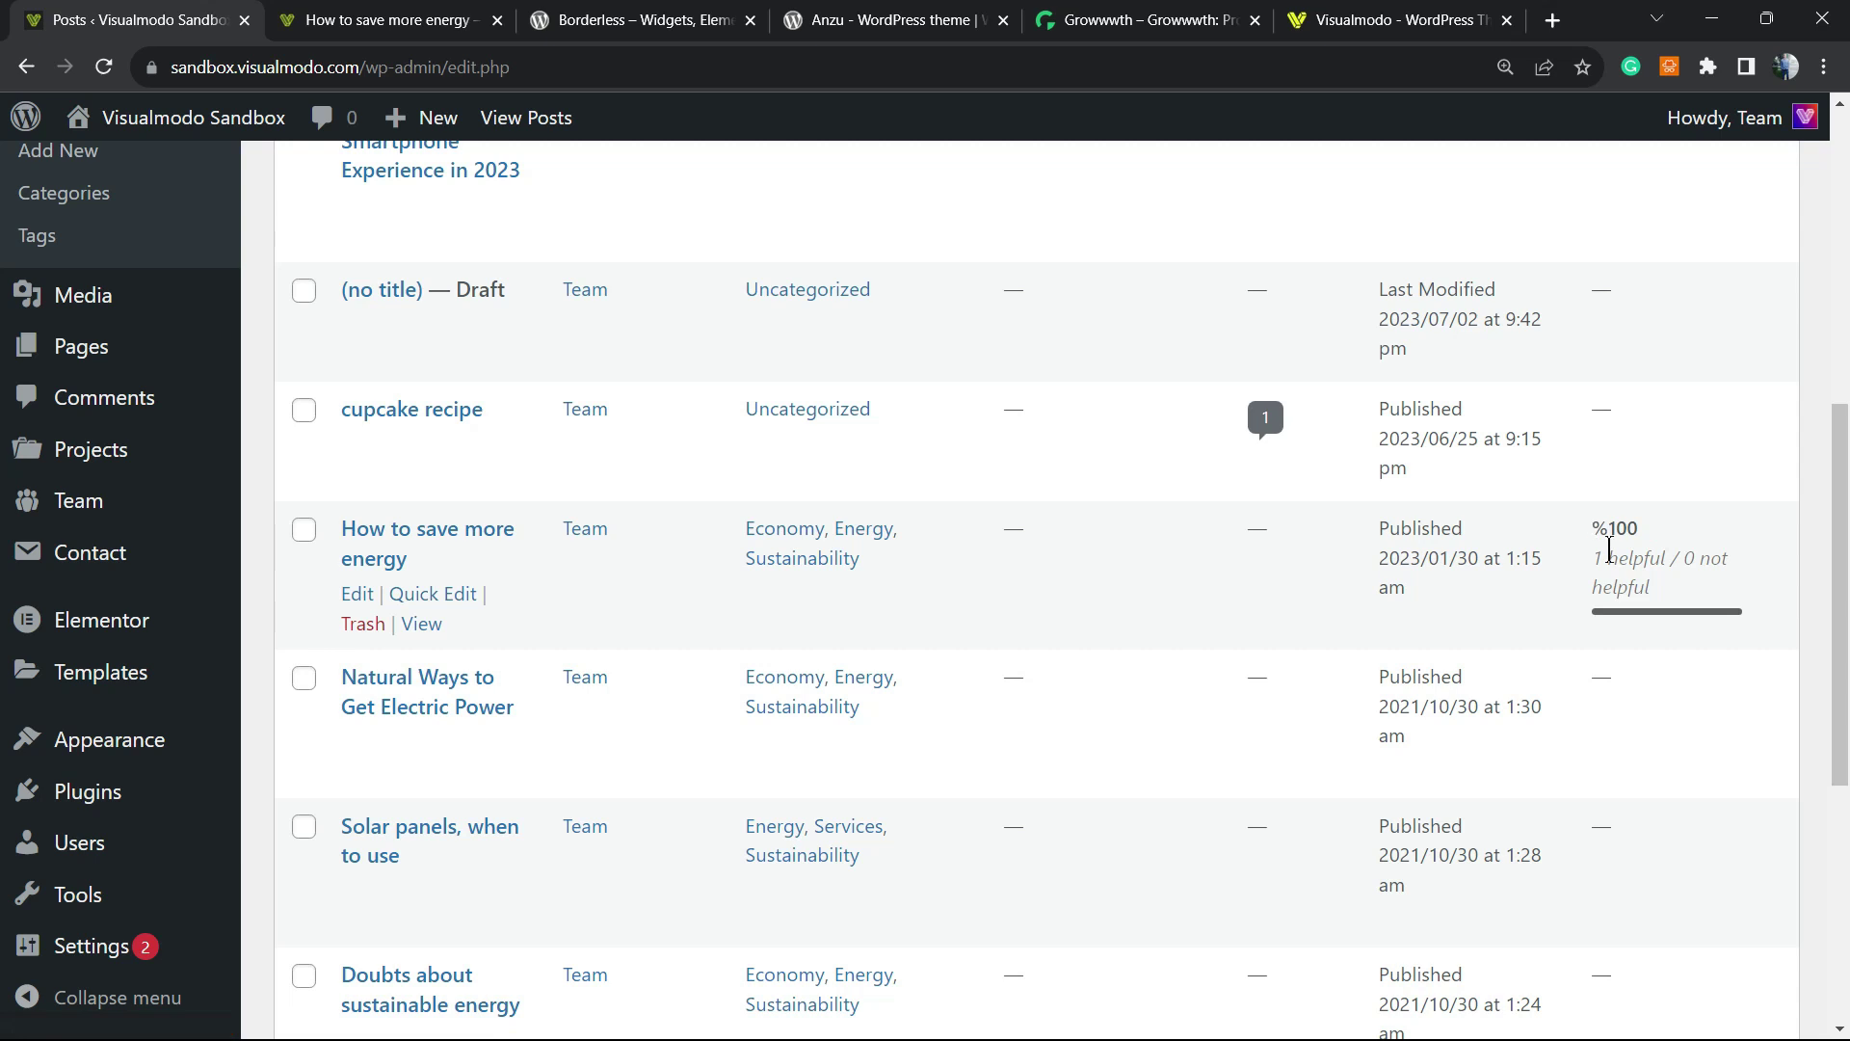
triple_click(1652, 566)
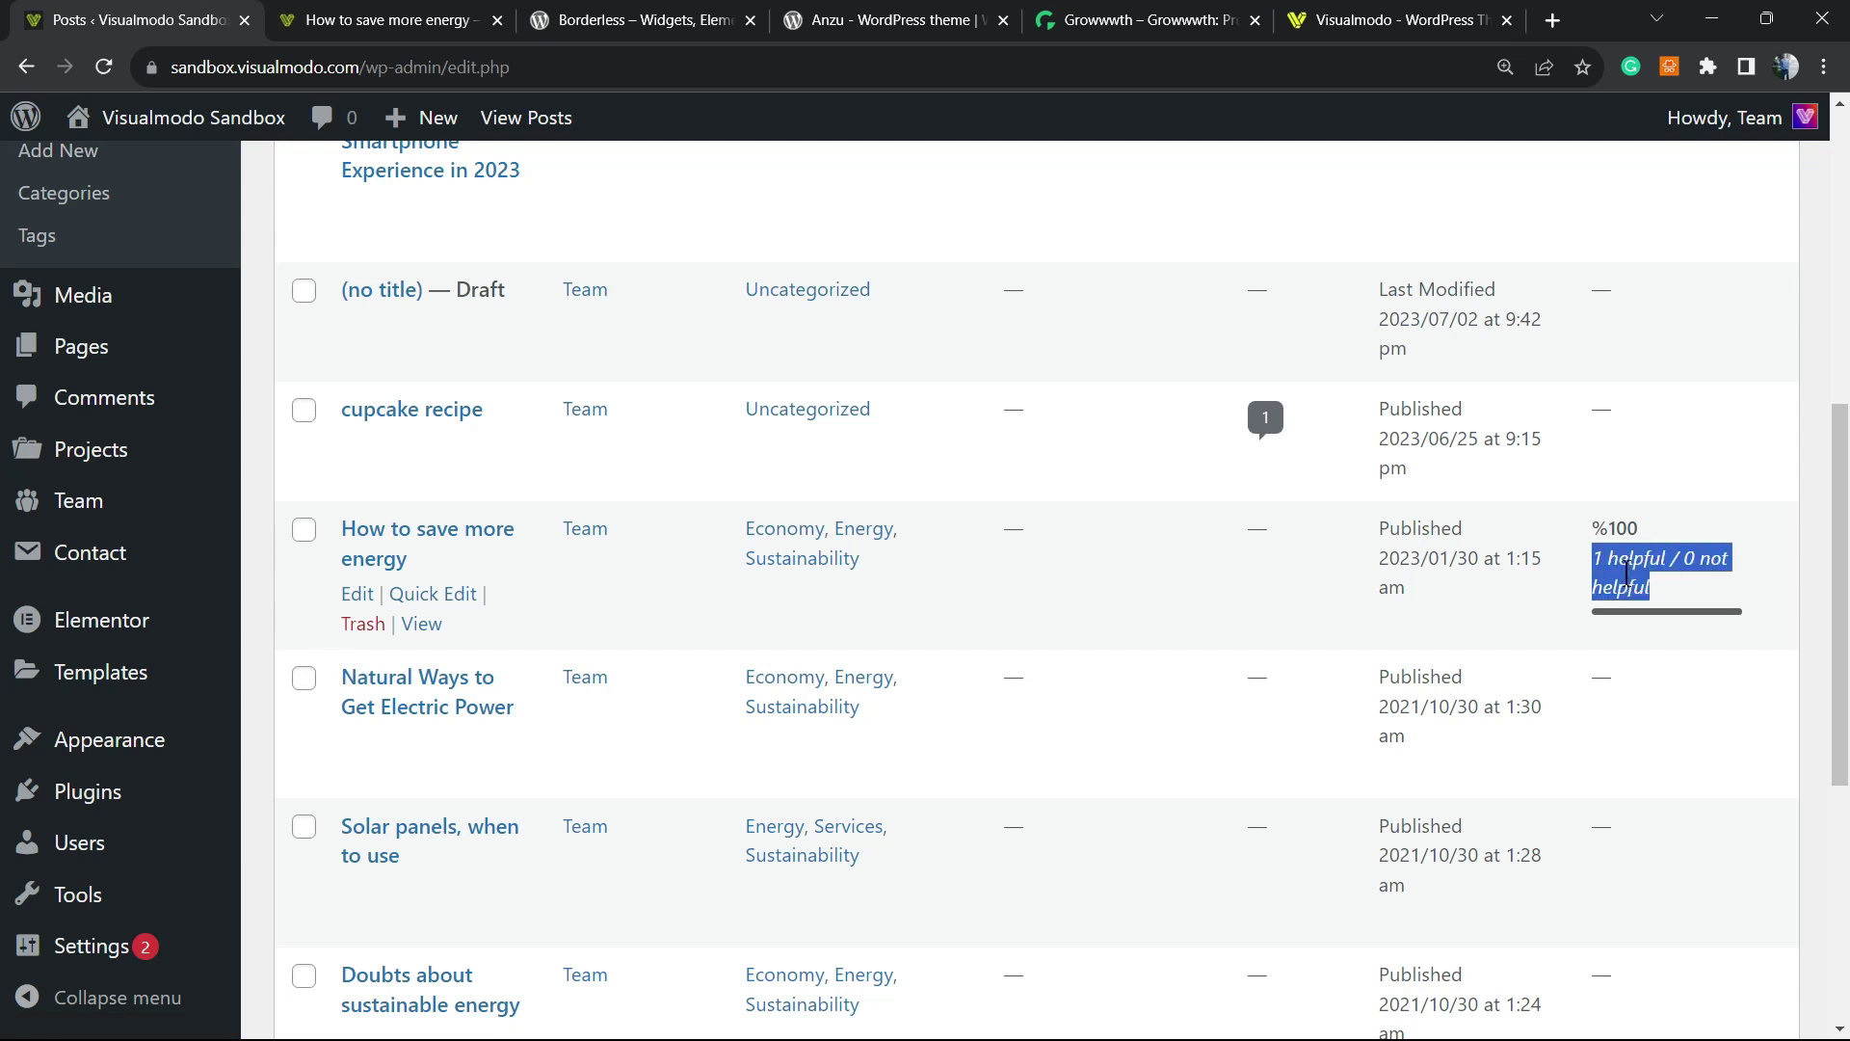
scroll(1622, 574, down, 1)
scroll(1620, 573, down, 6)
scroll(1620, 579, up, 14)
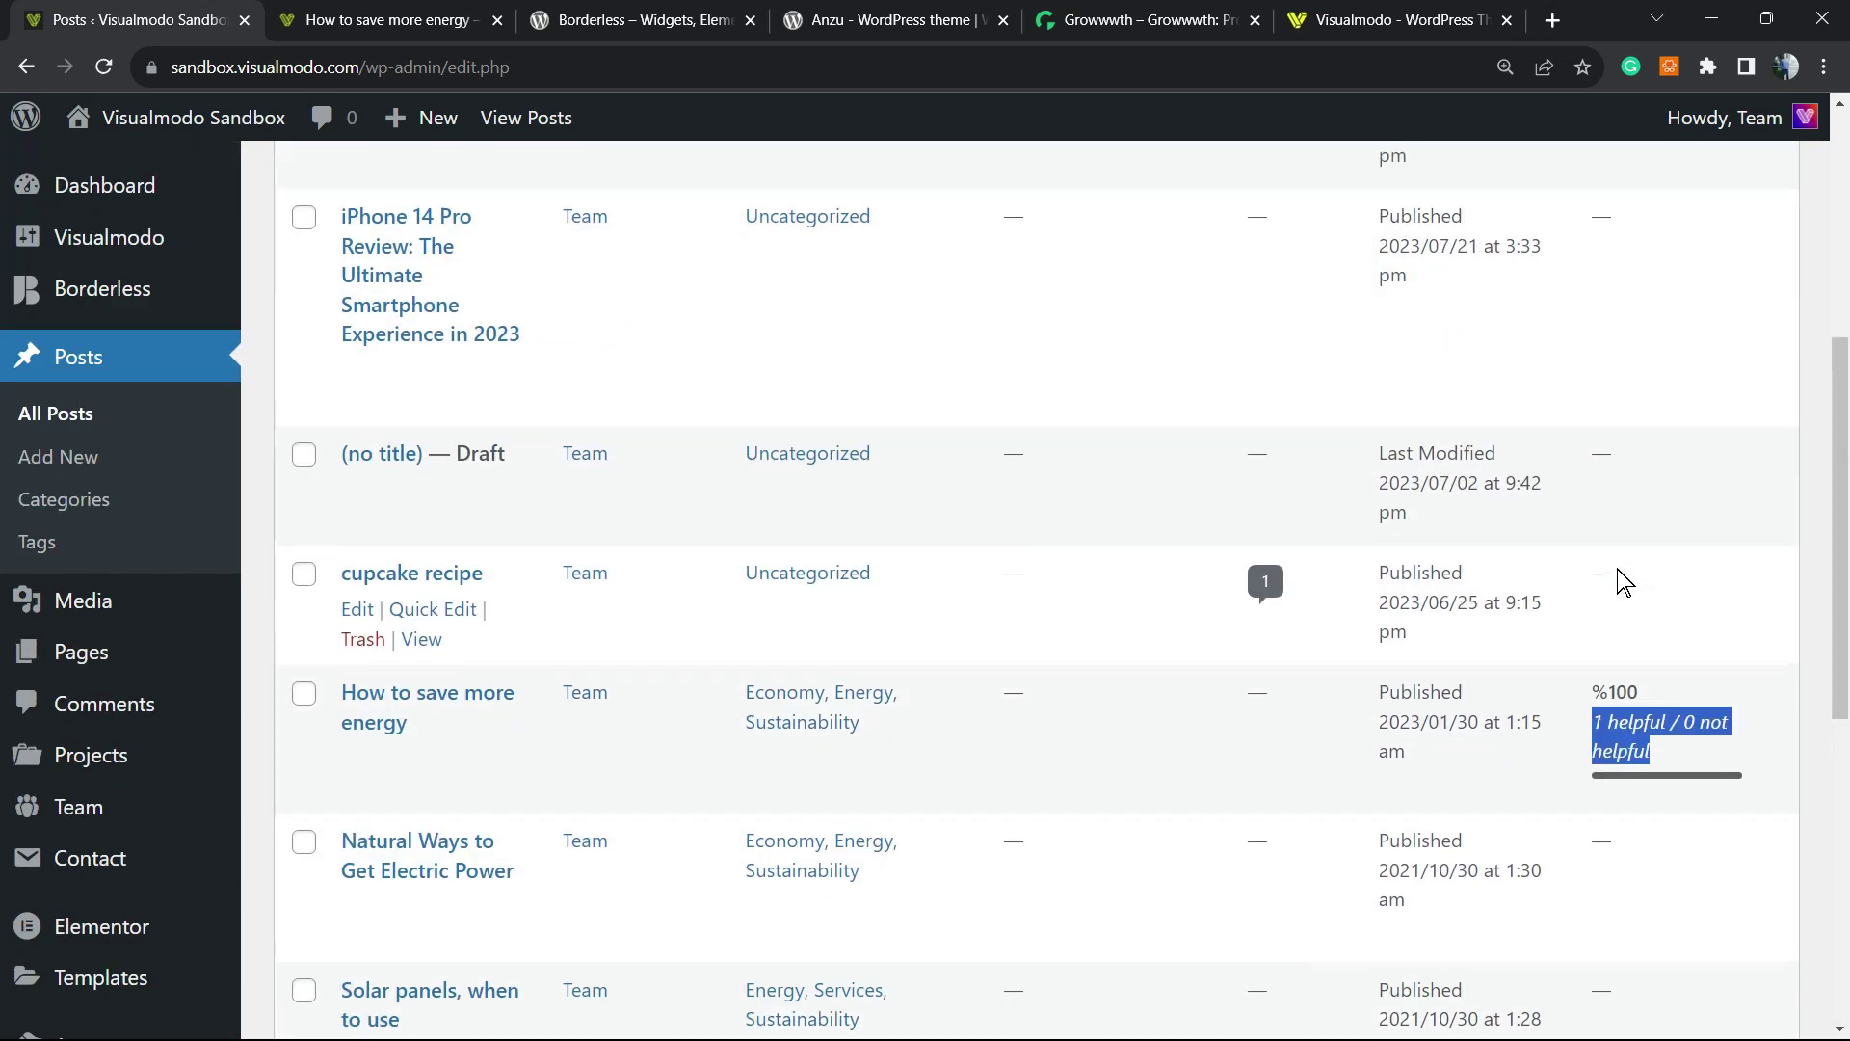
Step: Look through the whole post list again, comparing the Helpful ratings of the individual posts
mouse_move(1619, 579)
scroll(1619, 578, down, 10)
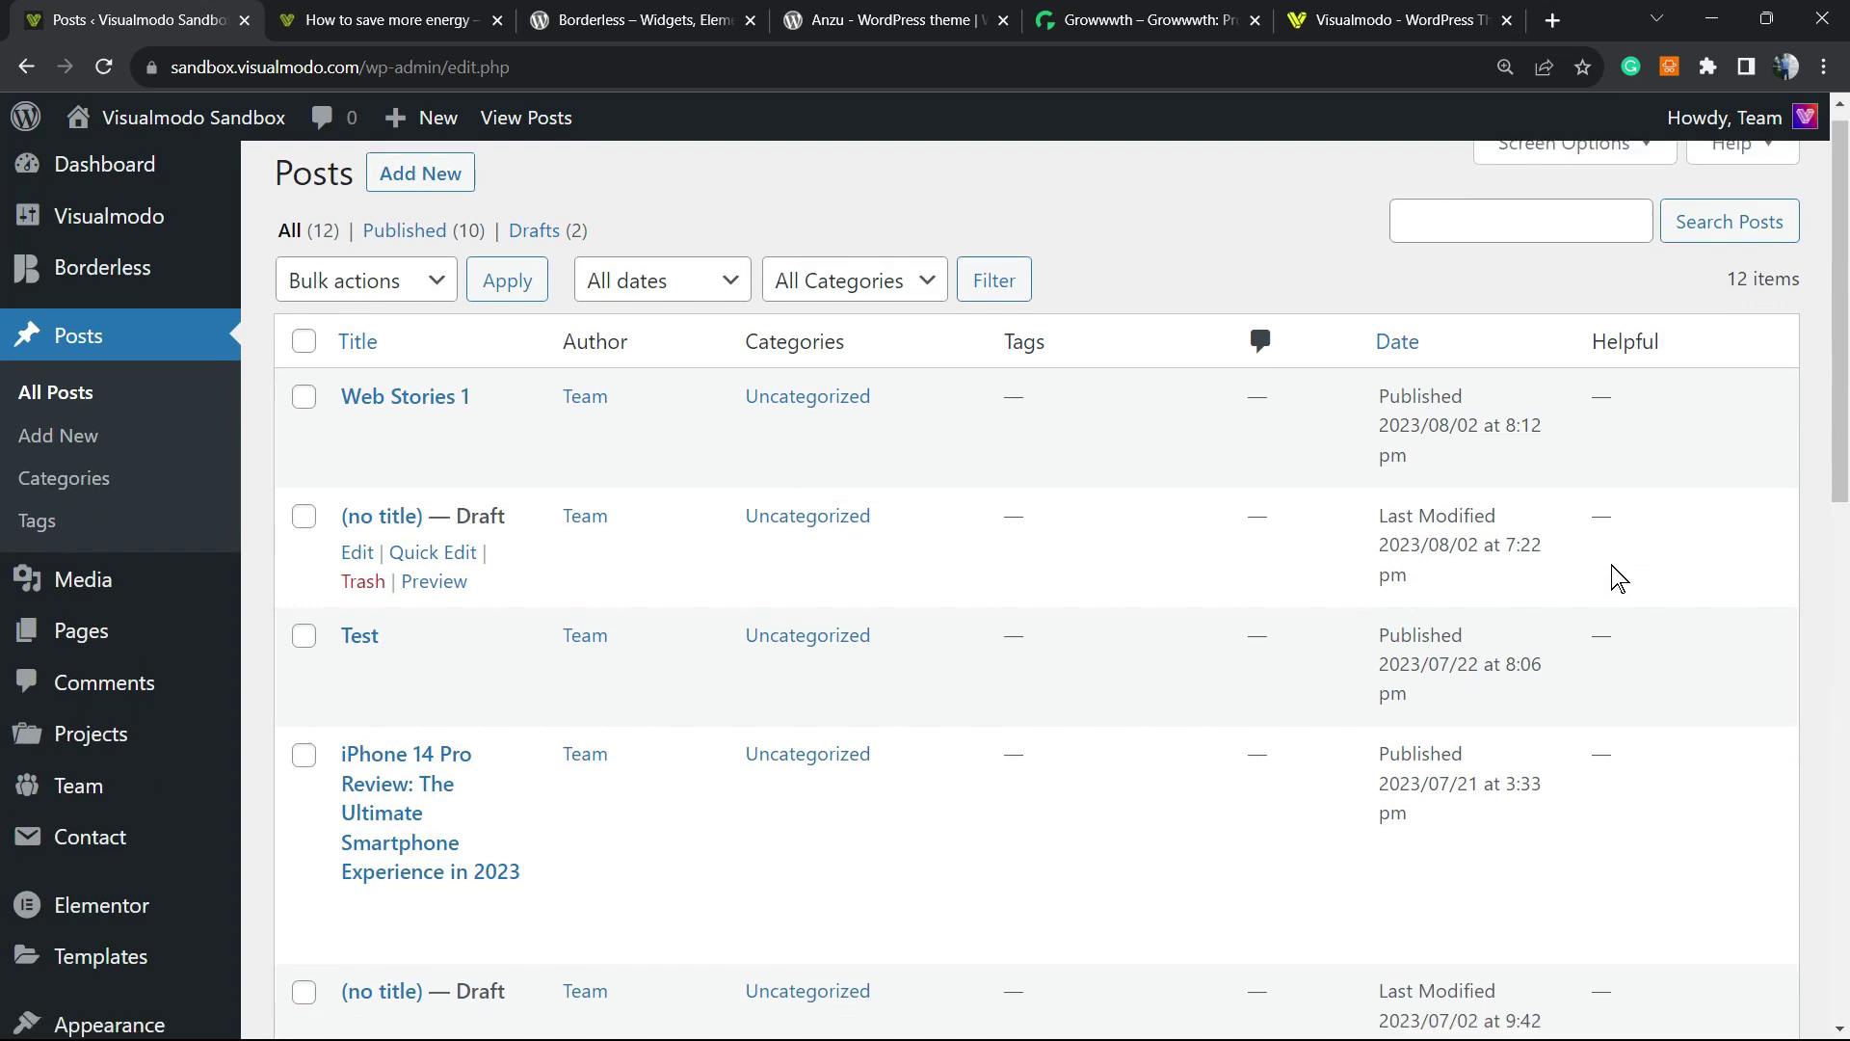
scroll(1349, 578, up, 5)
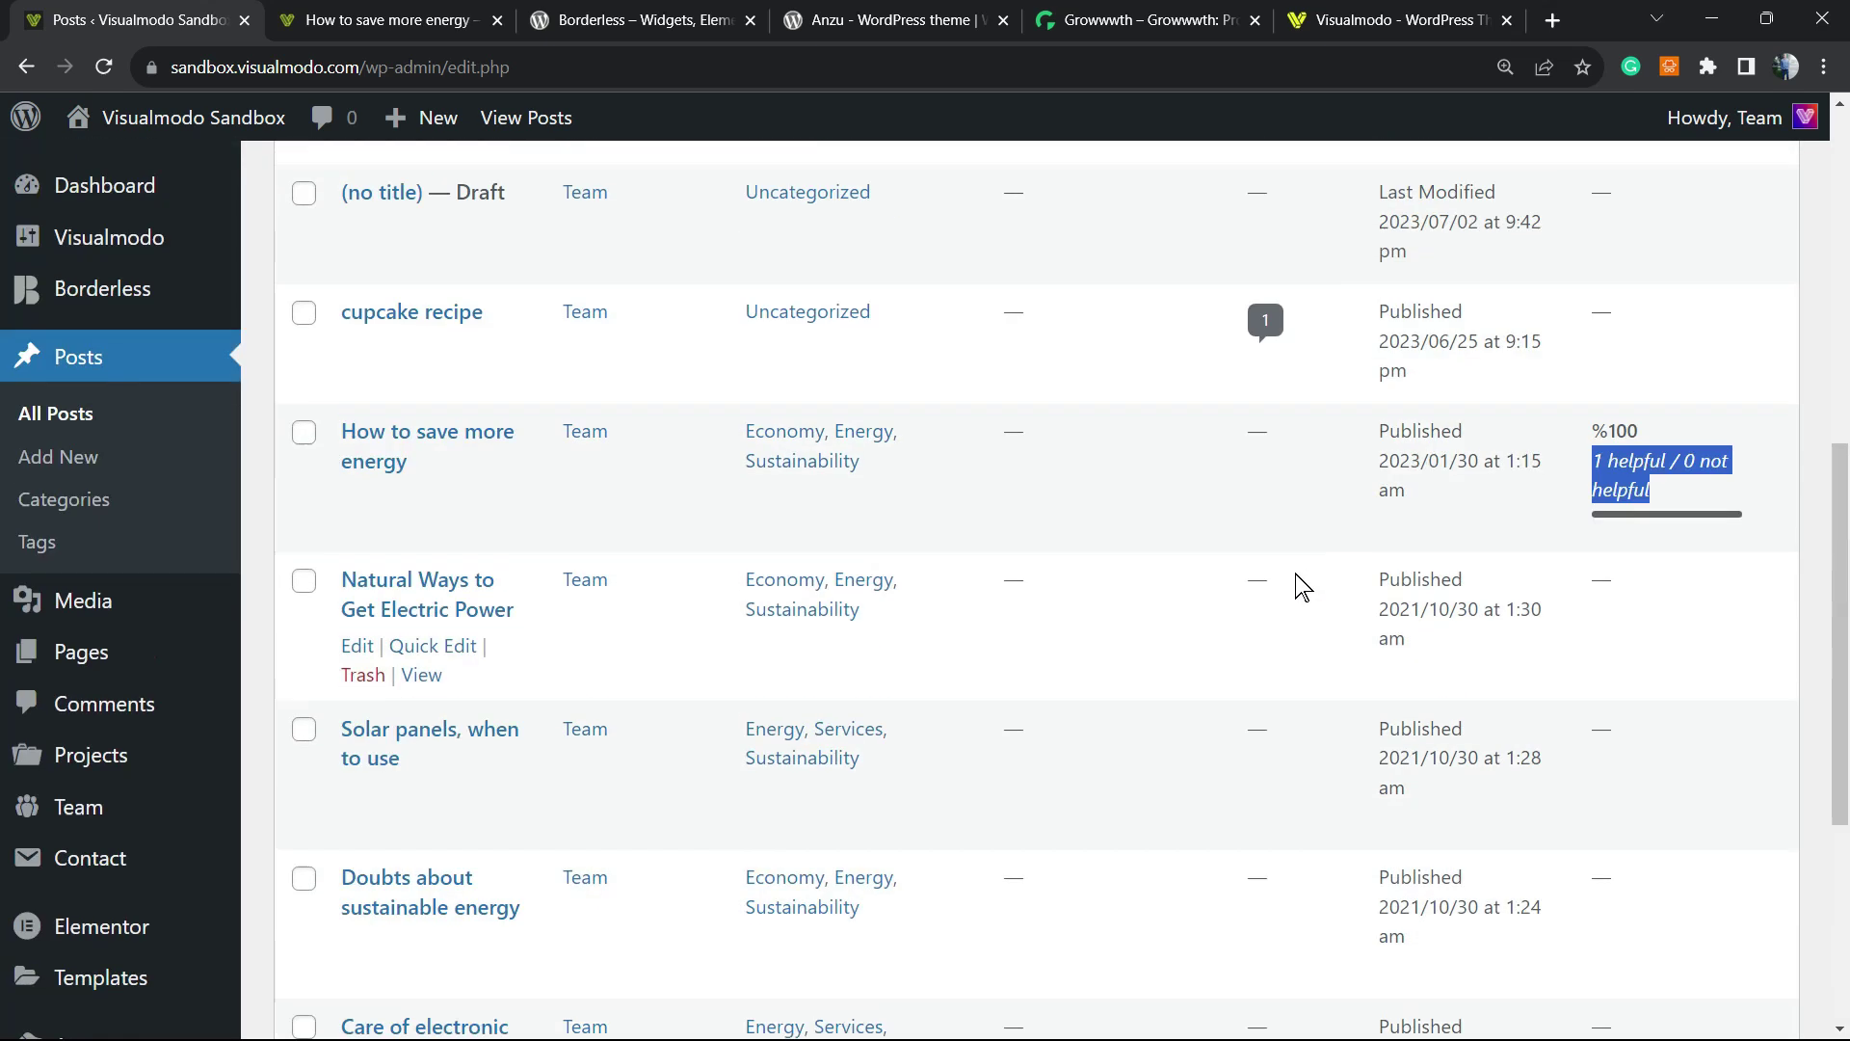
scroll(1281, 590, up, 5)
scroll(1268, 595, up, 3)
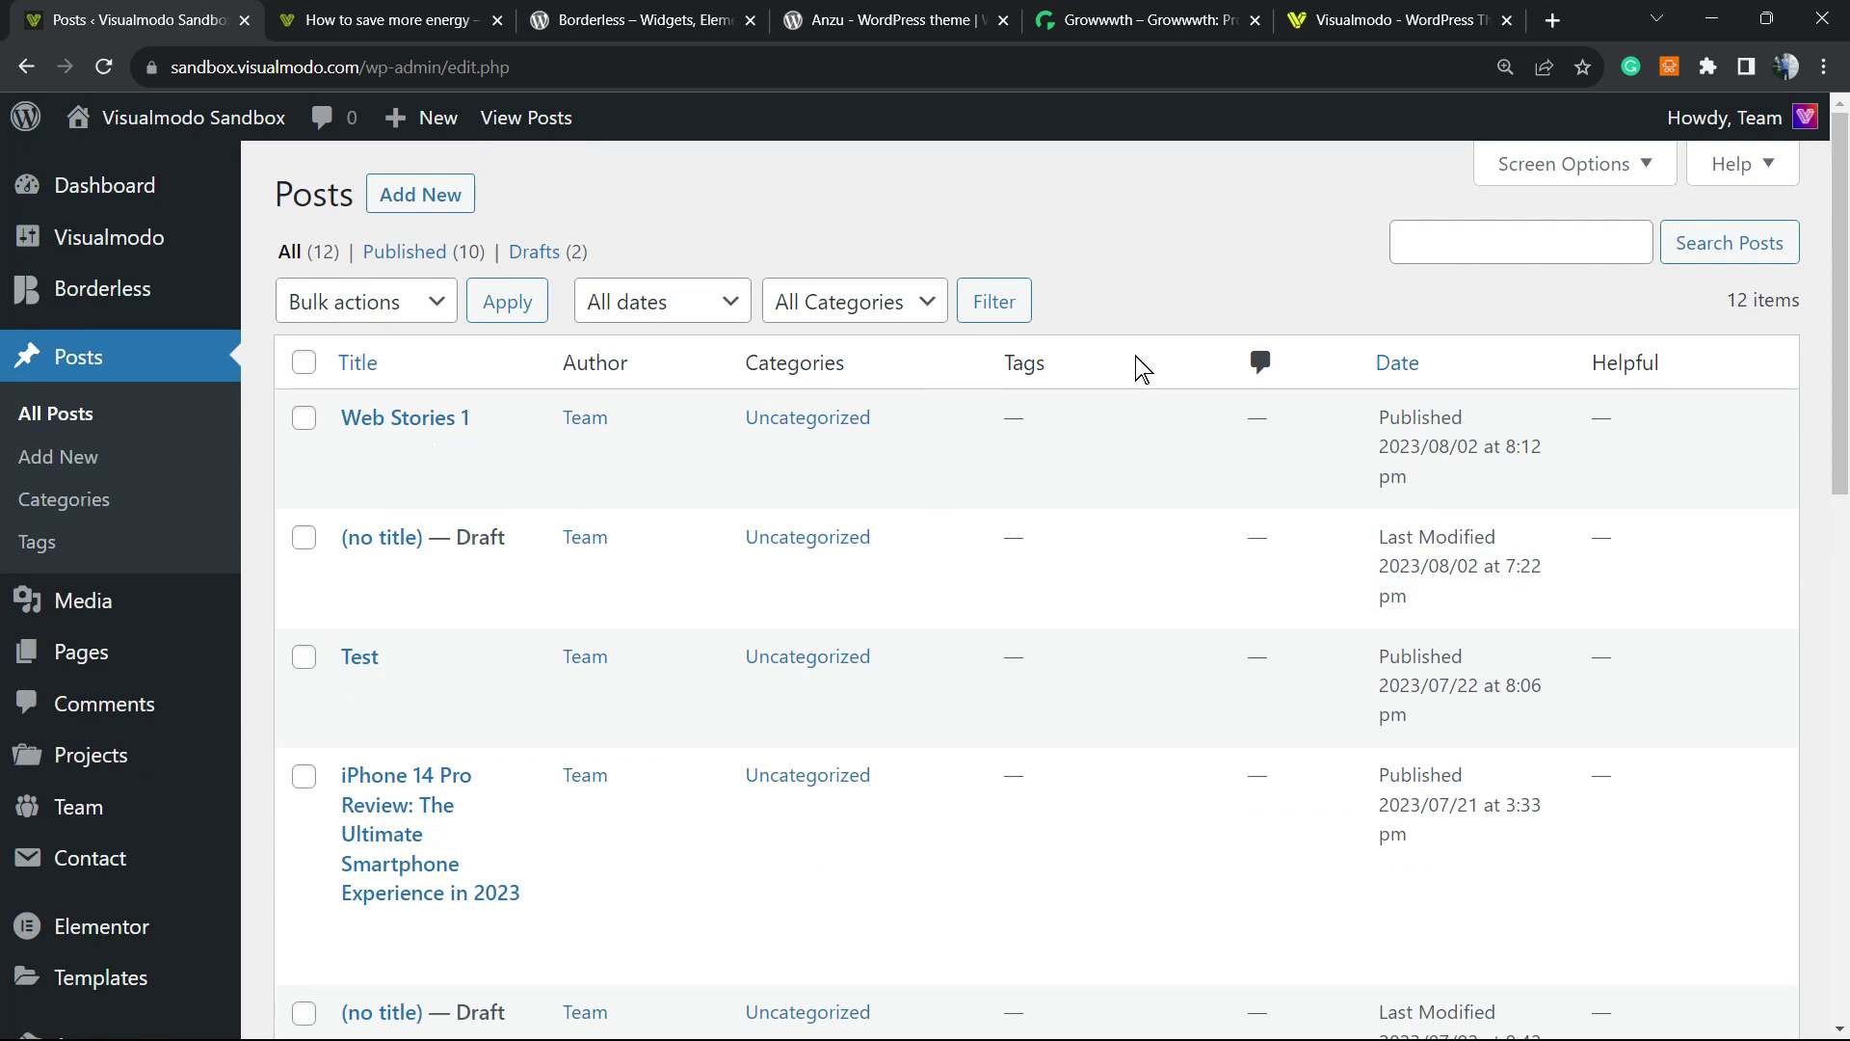
scroll(1084, 492, down, 3)
scroll(1078, 502, down, 5)
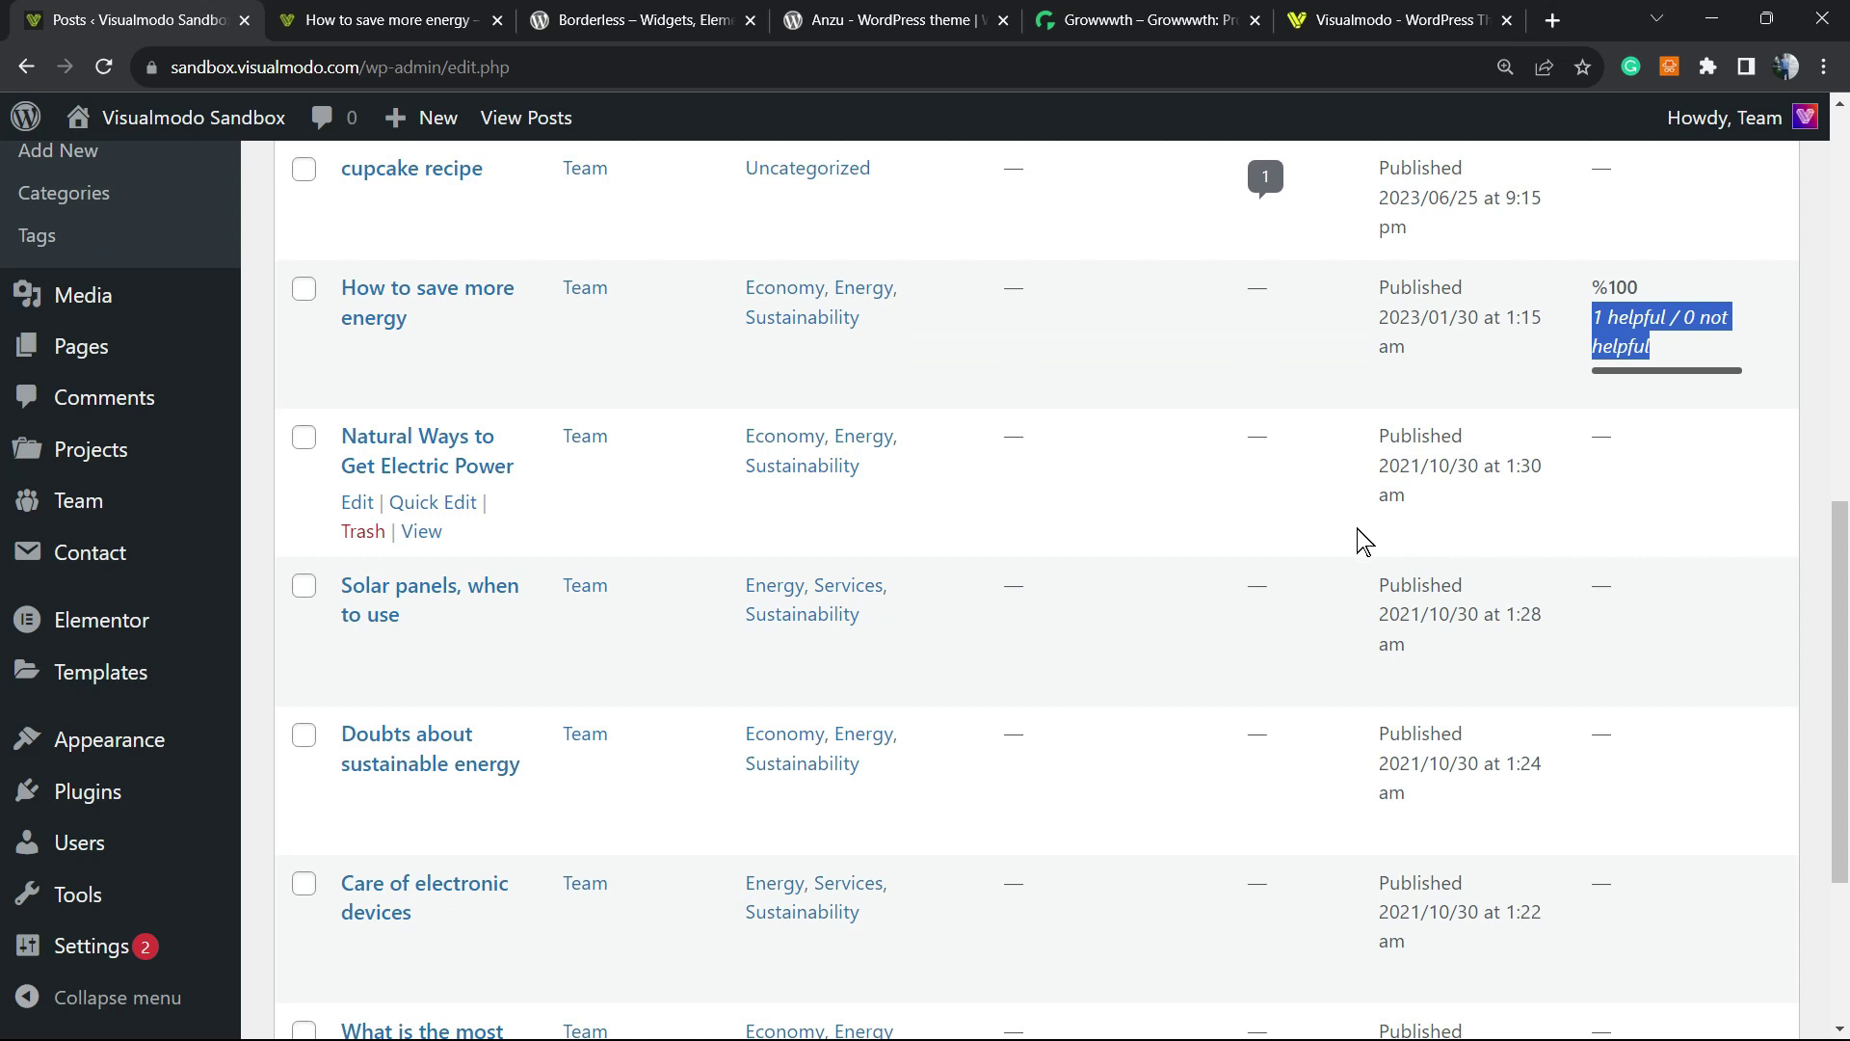
scroll(723, 508, up, 6)
scroll(721, 508, up, 2)
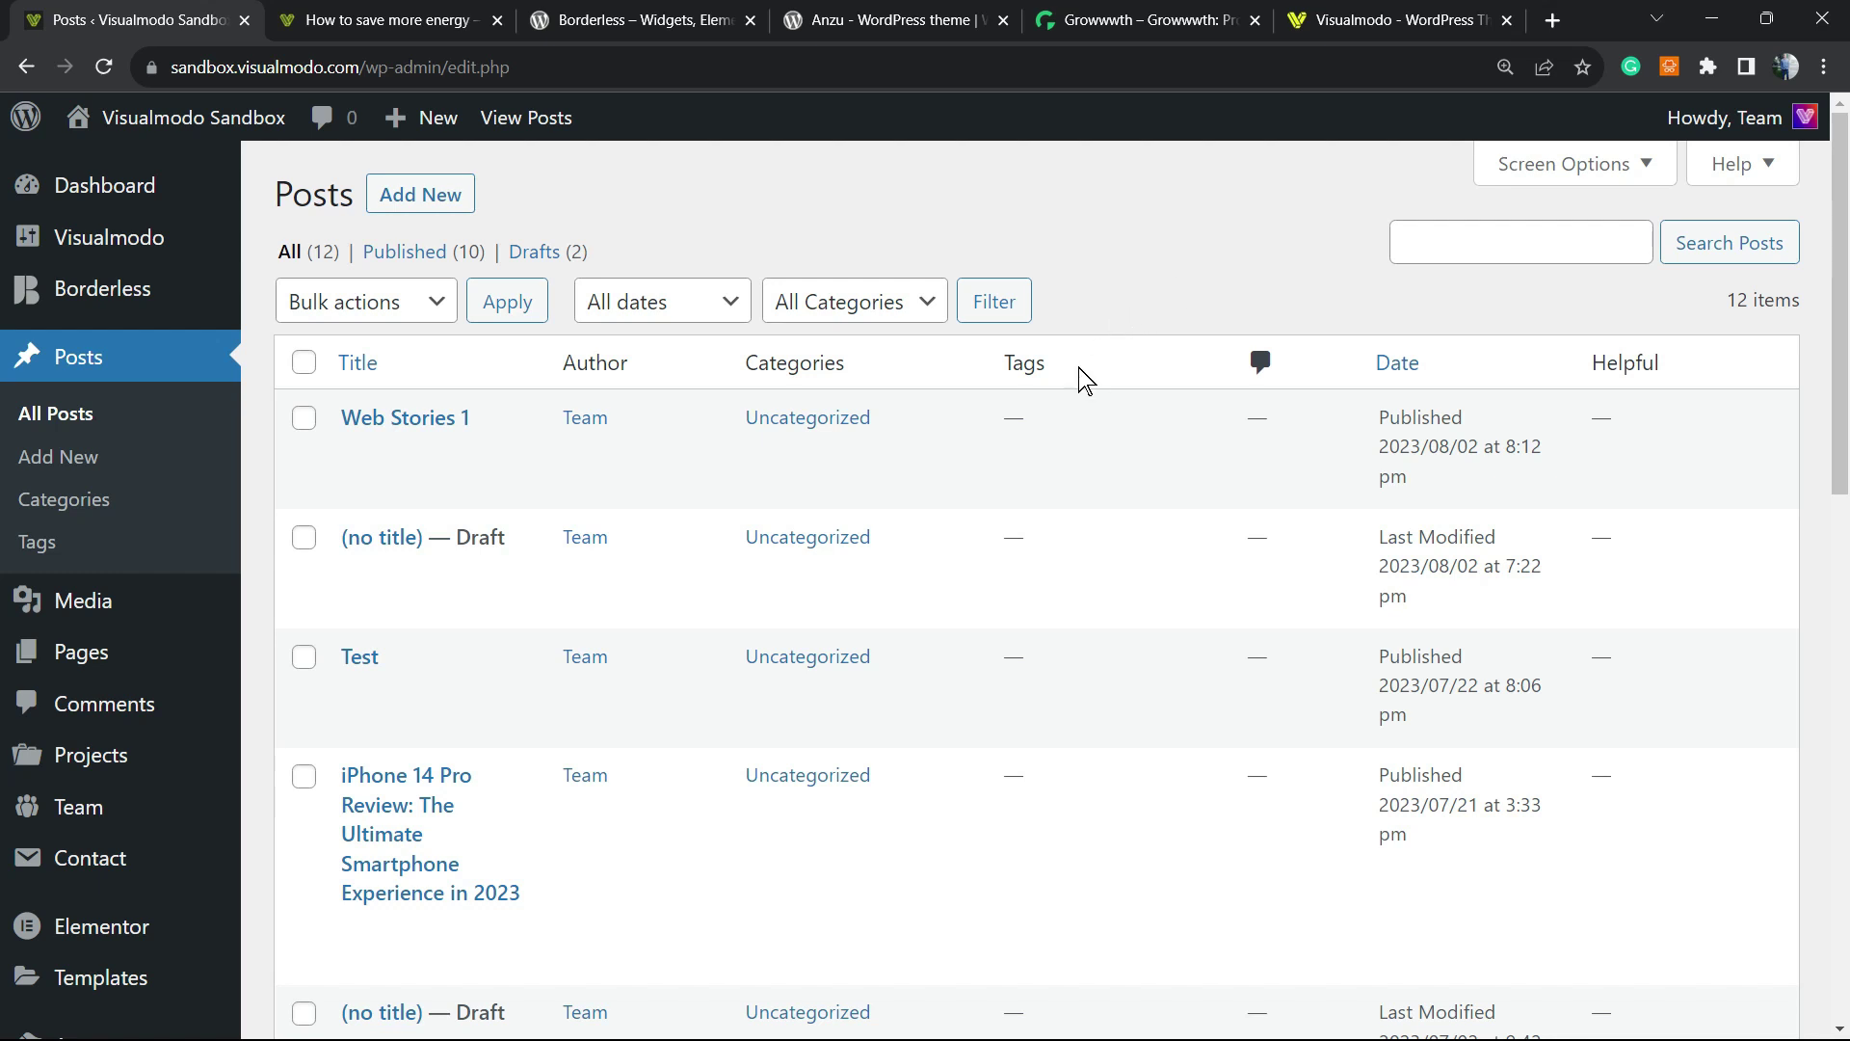
scroll(1069, 386, down, 10)
scroll(1033, 377, up, 2)
Step: View the Borderless plugin page on WordPress.org and highlight the plugin's full title
click(641, 18)
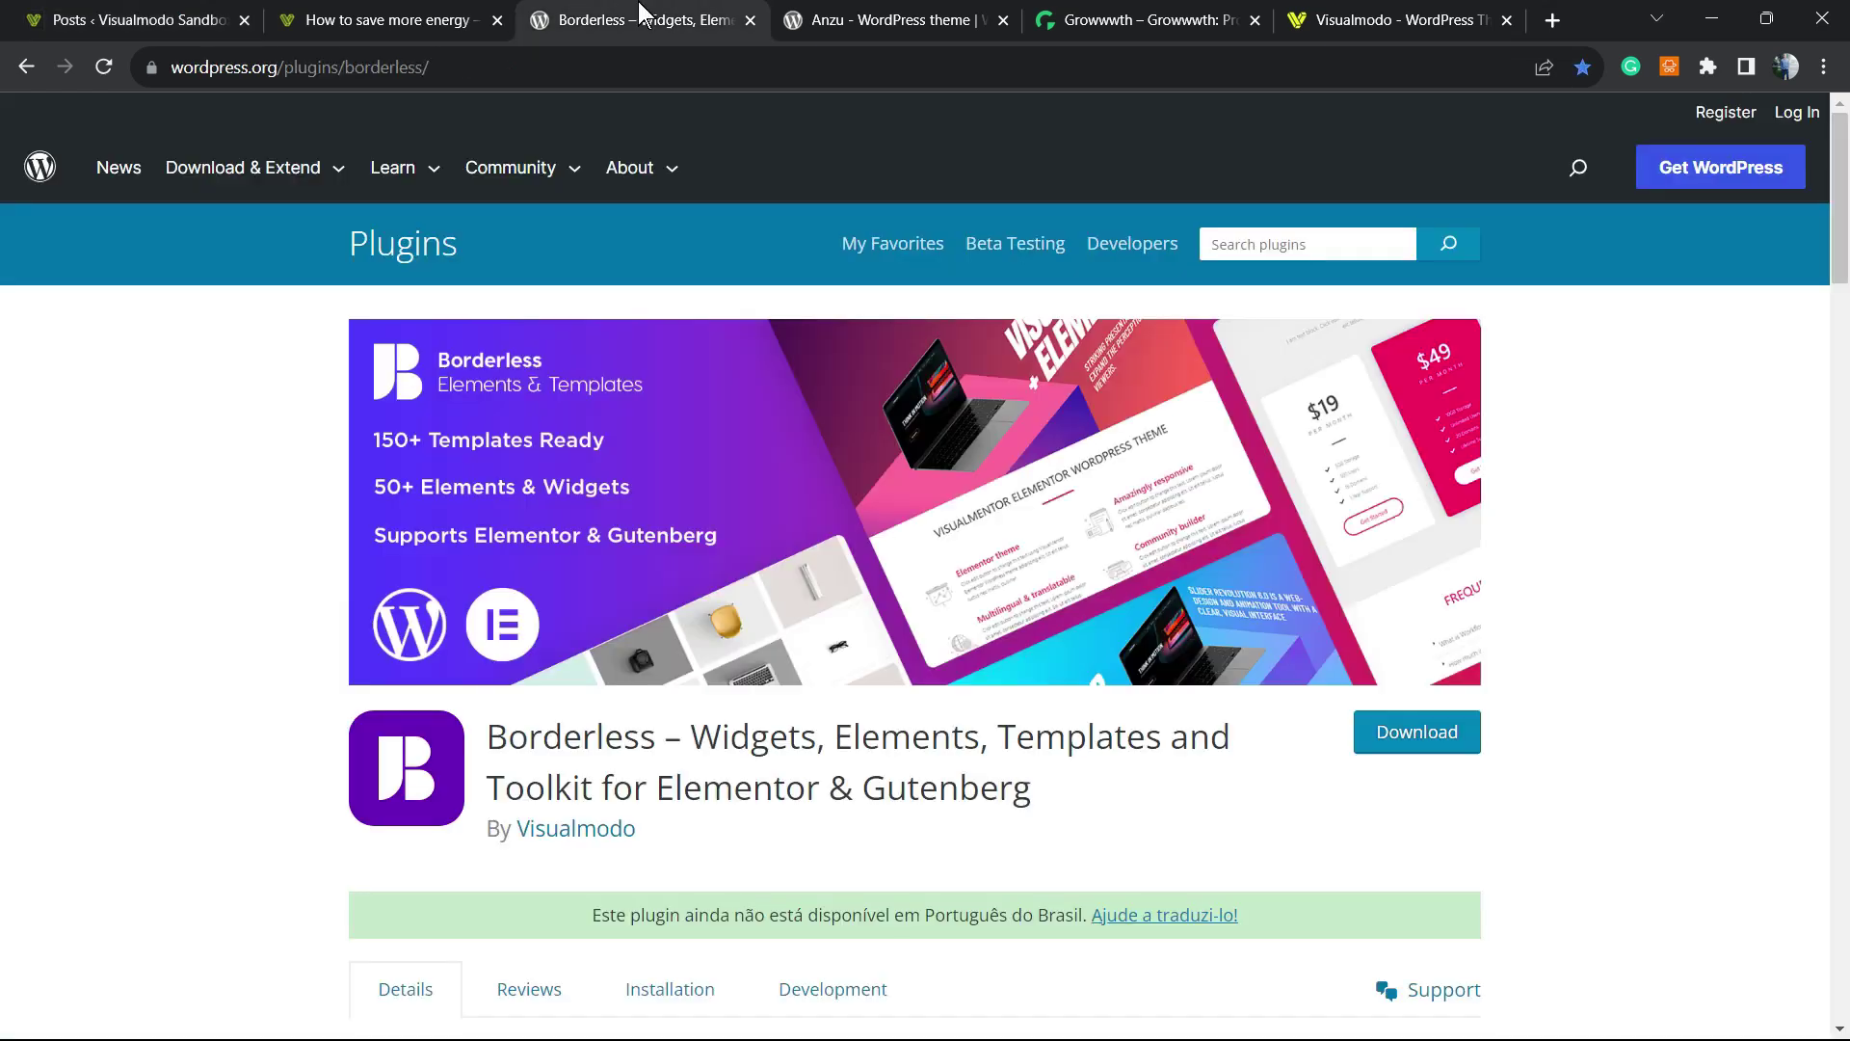
click(416, 17)
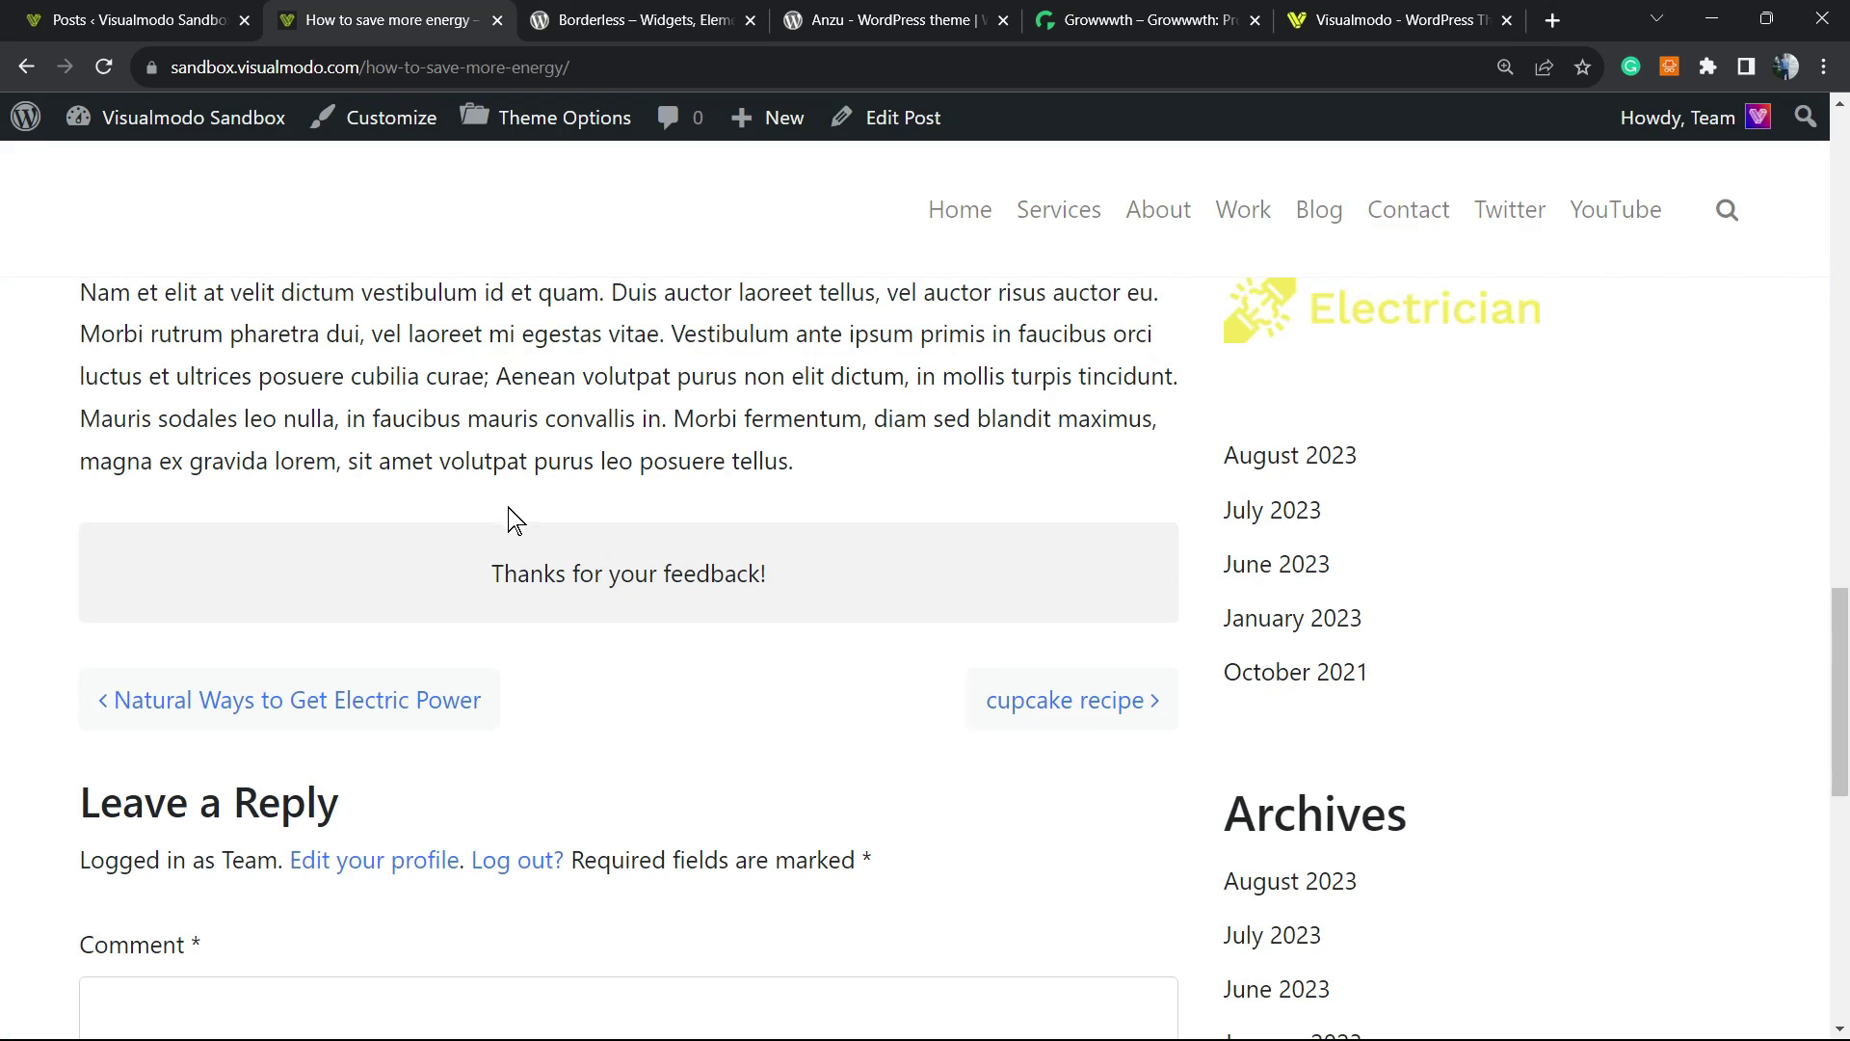
click(640, 18)
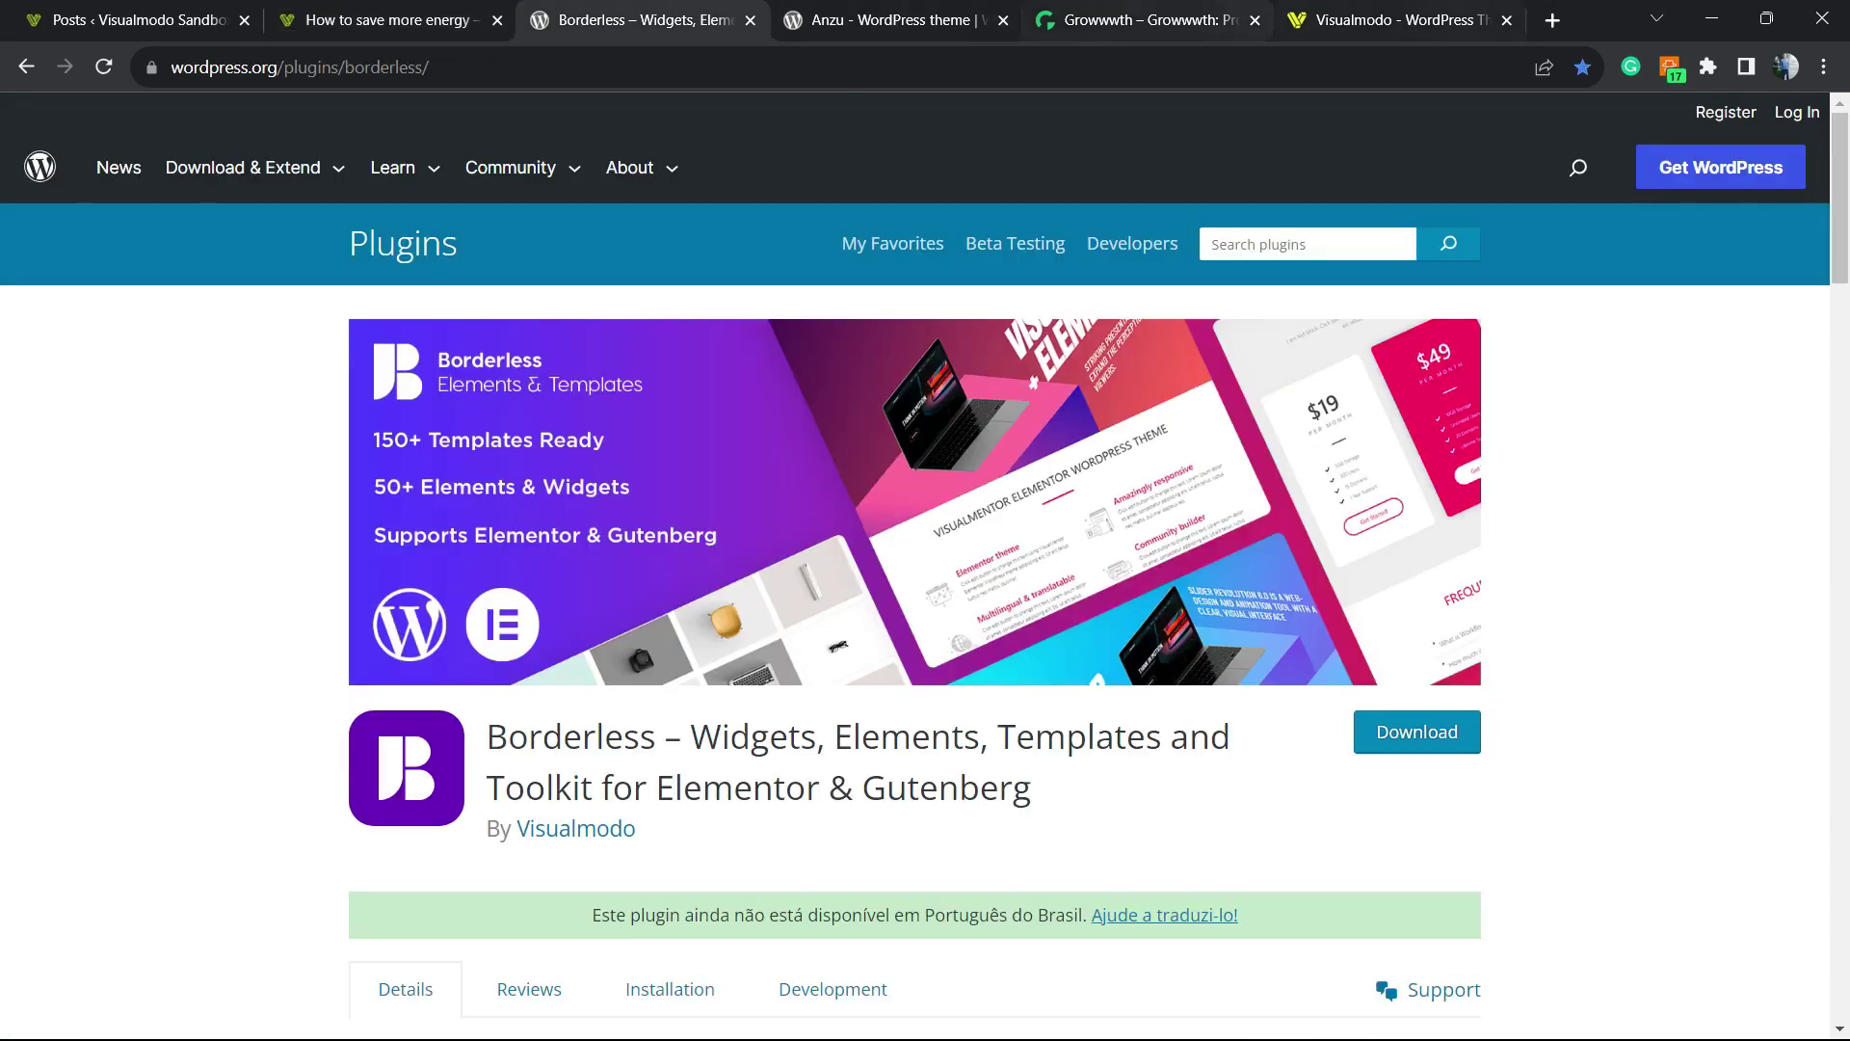
click(1387, 19)
click(641, 19)
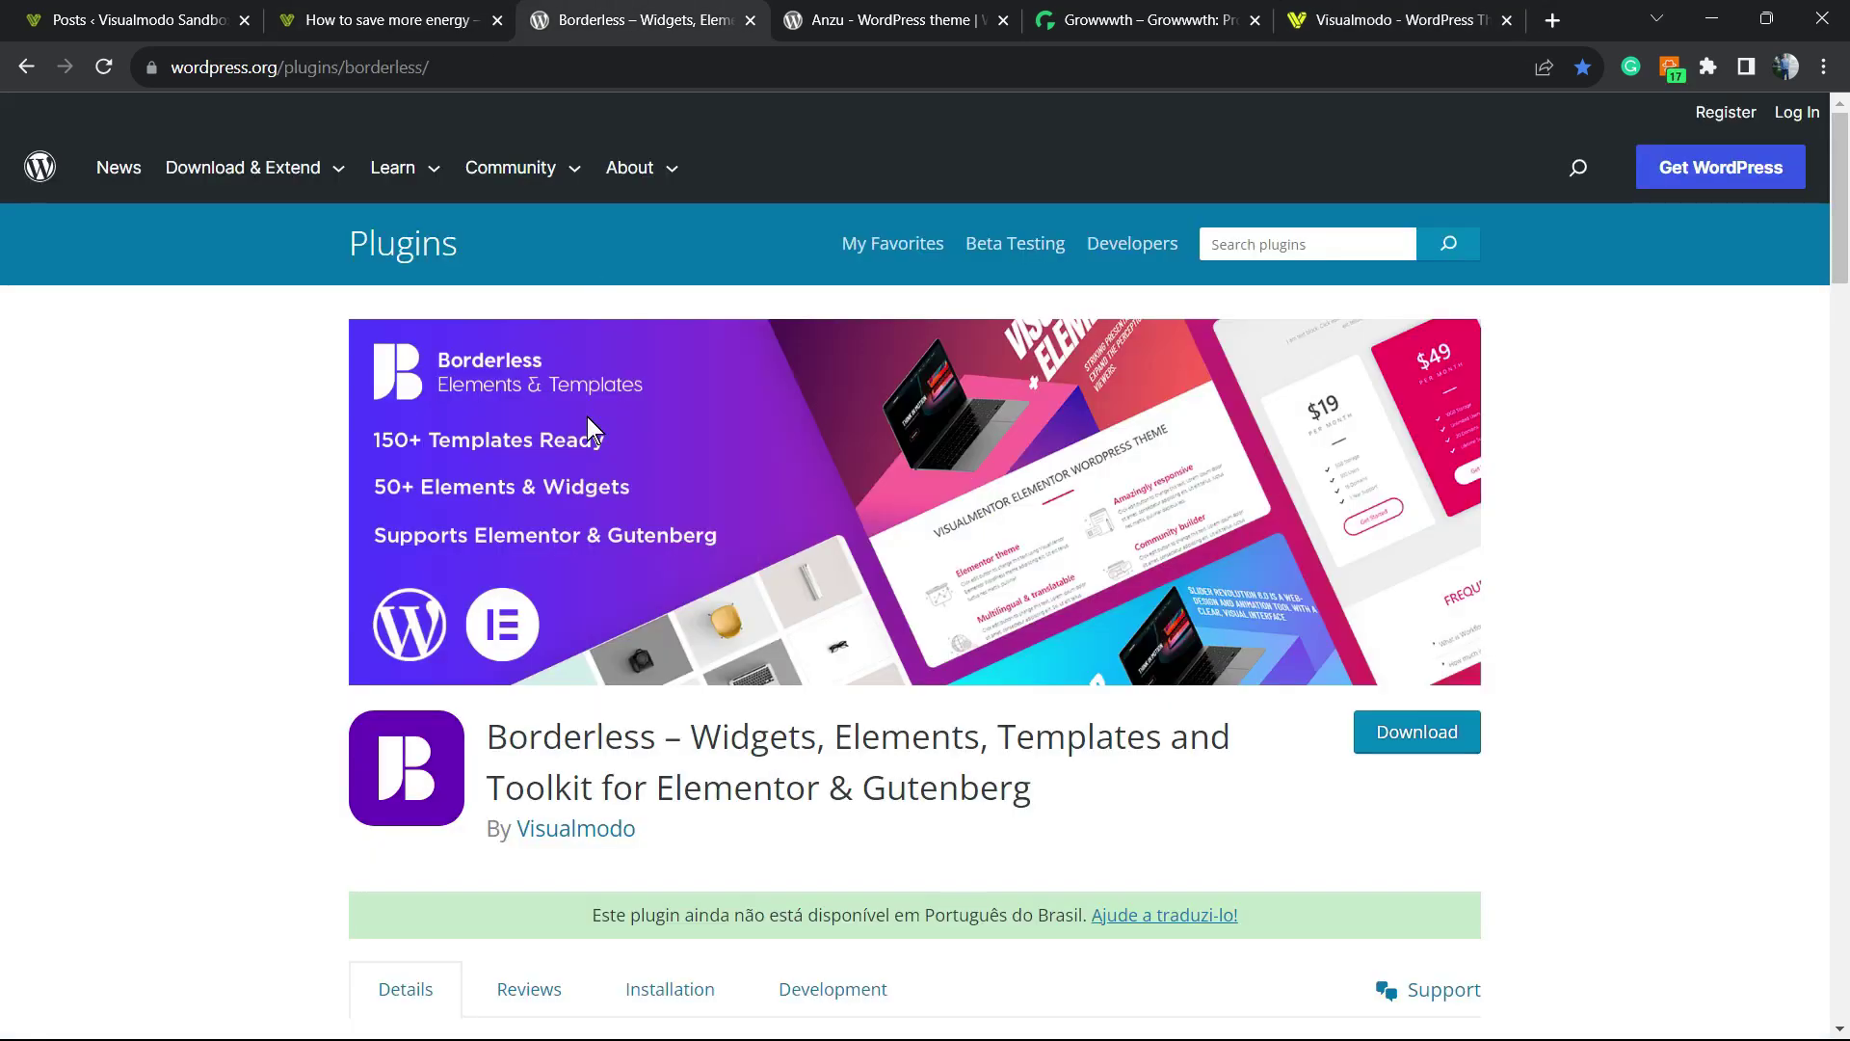
double_click(586, 735)
double_click(725, 742)
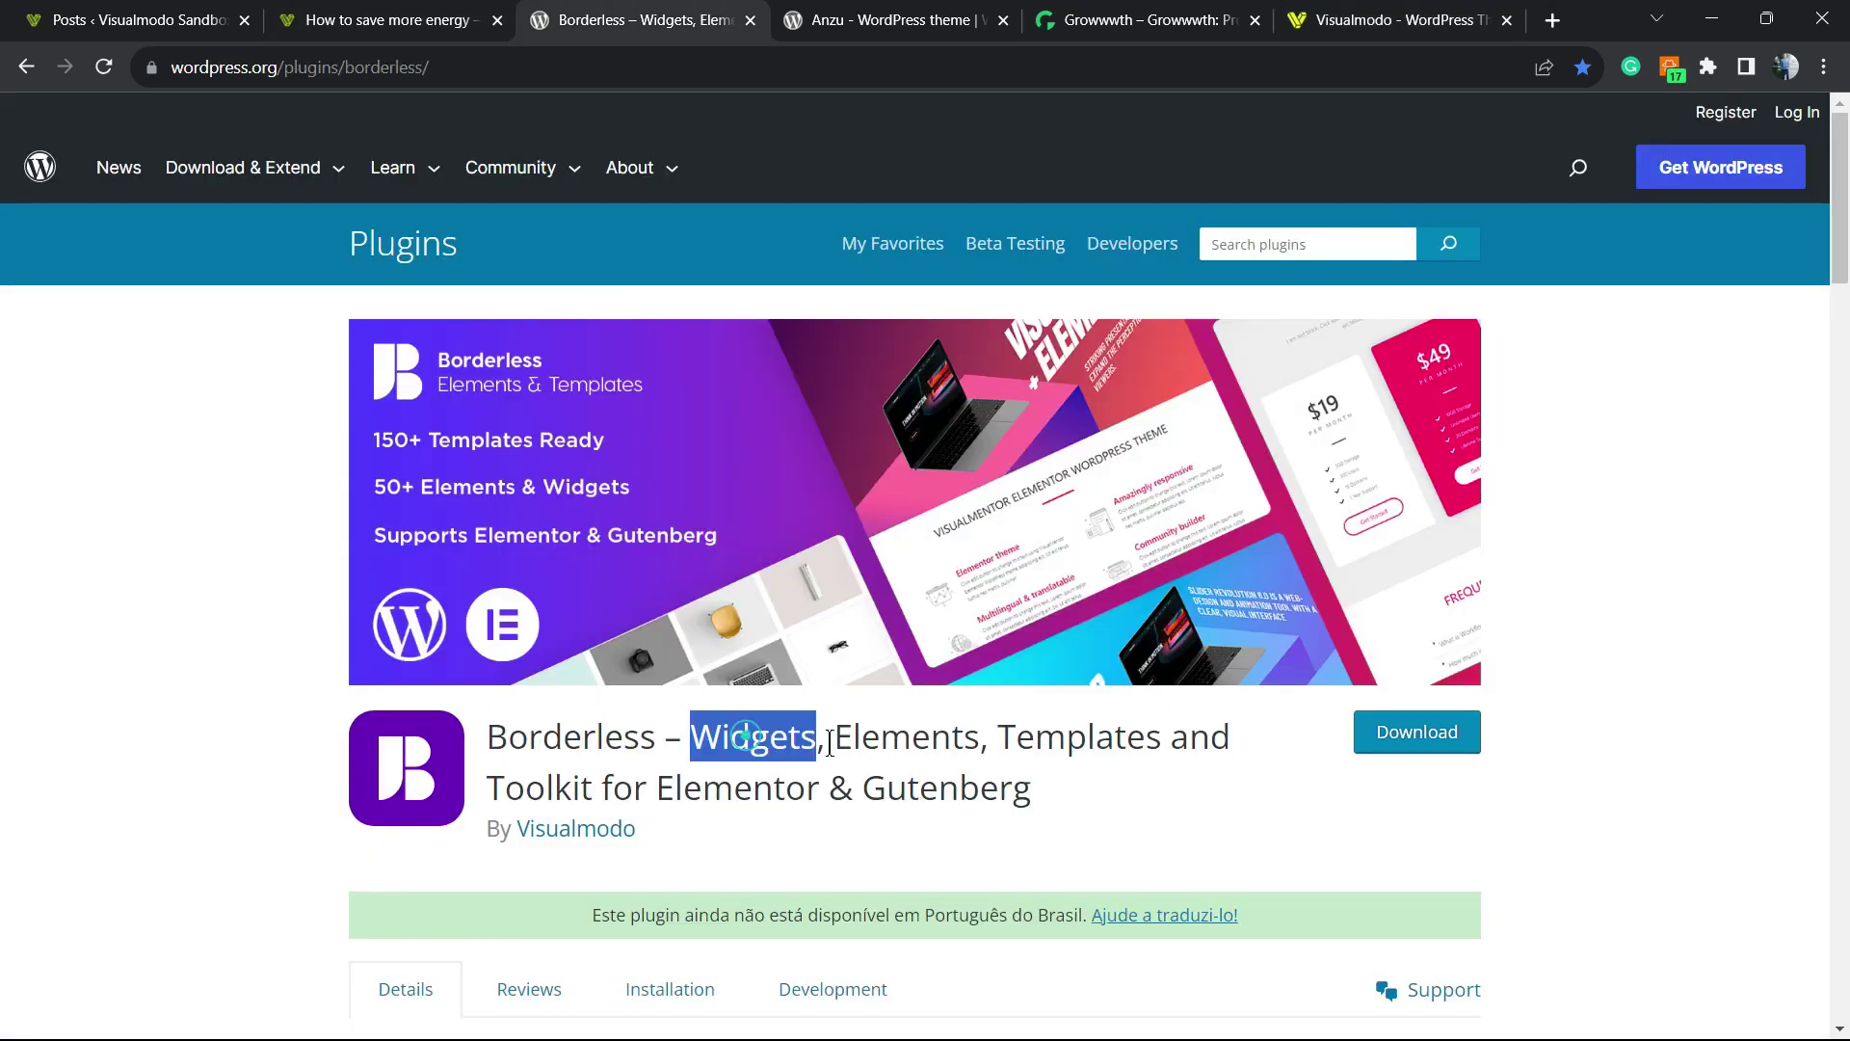
double_click(899, 742)
triple_click(899, 744)
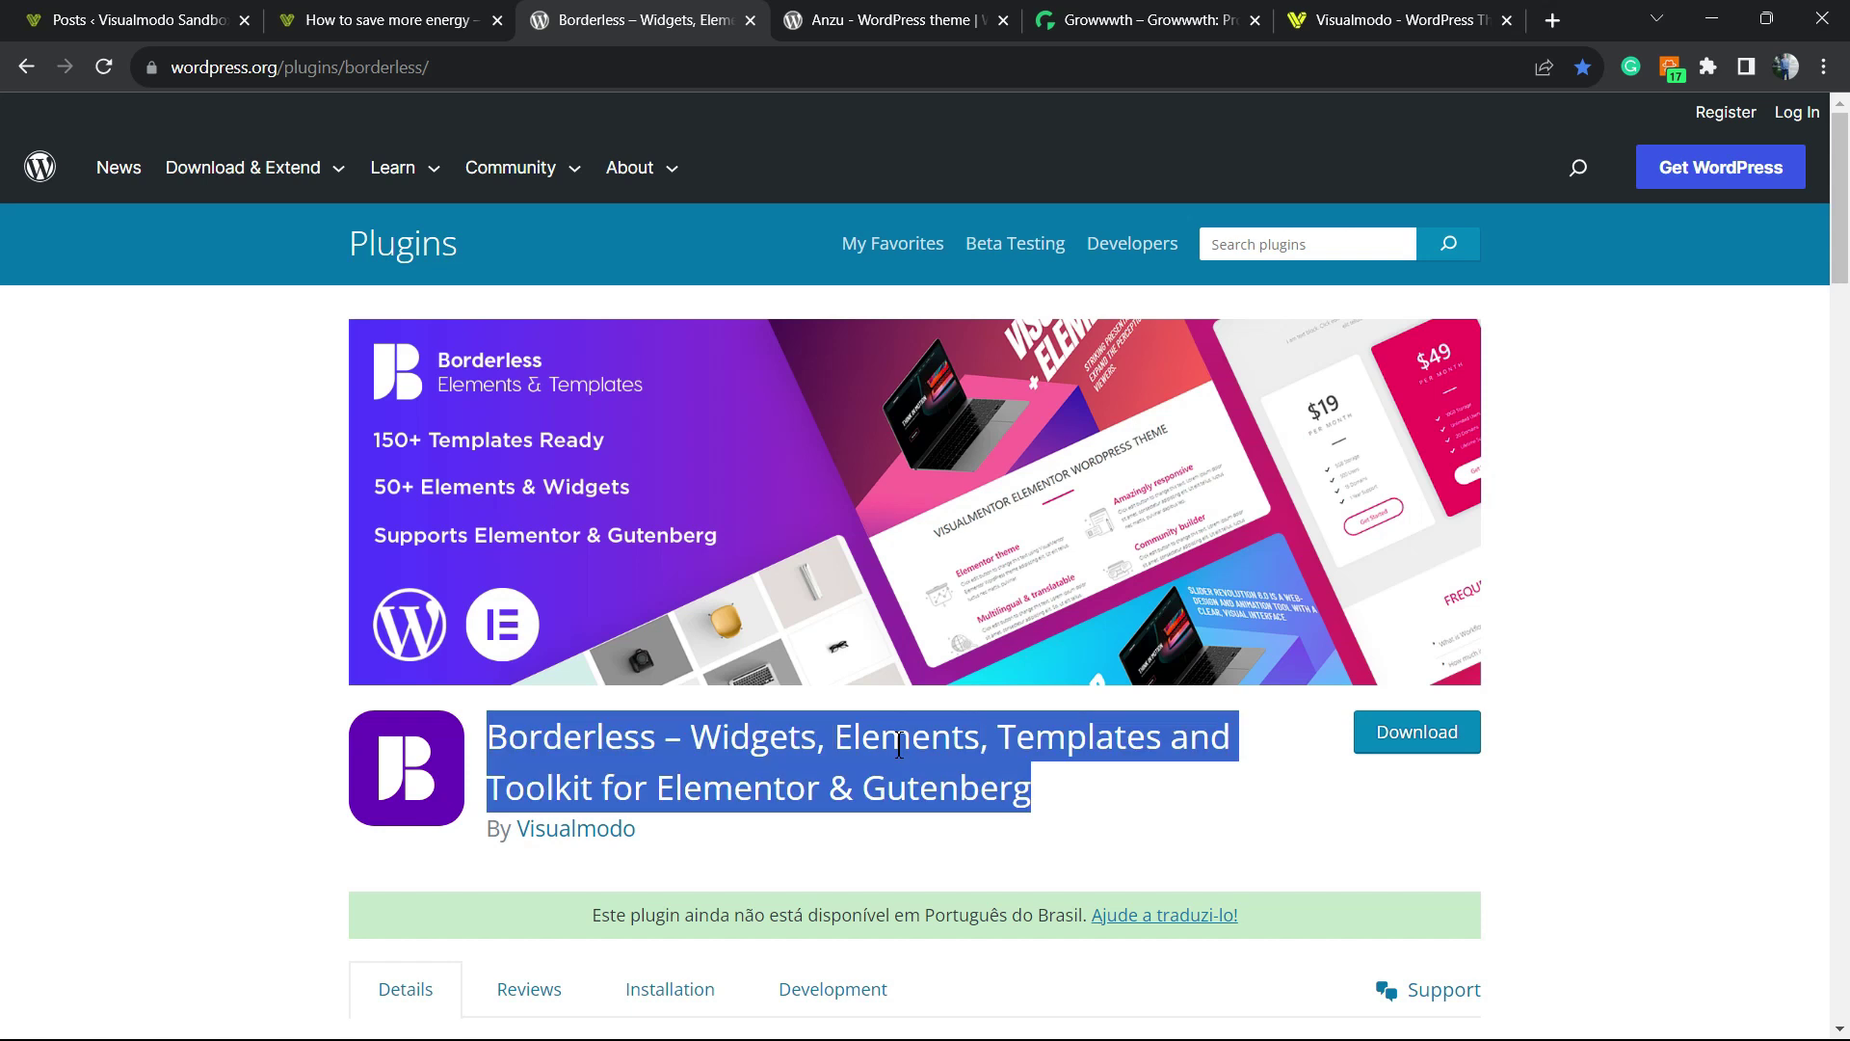
Step: View the Anzu theme page on WordPress.org and the site listings on the Growwwth guest posting homepage
key(ctrl+Tab)
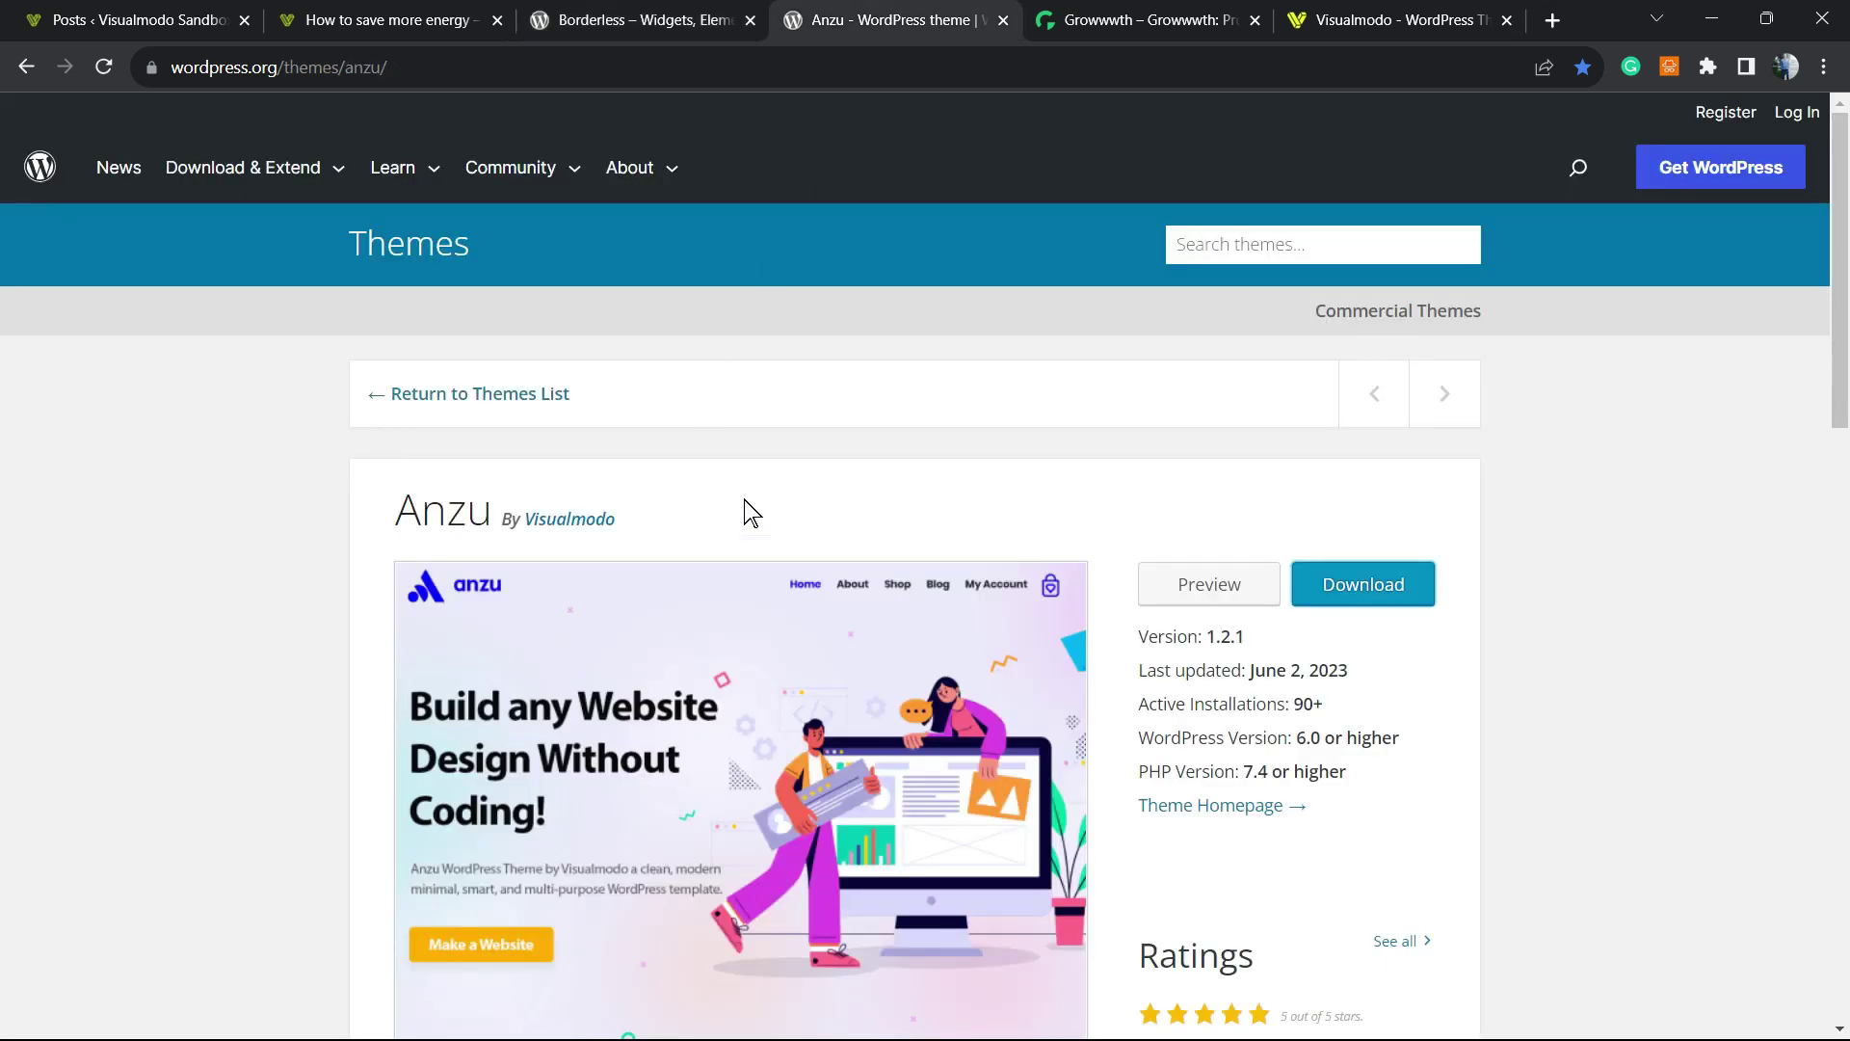
key(ctrl+Tab)
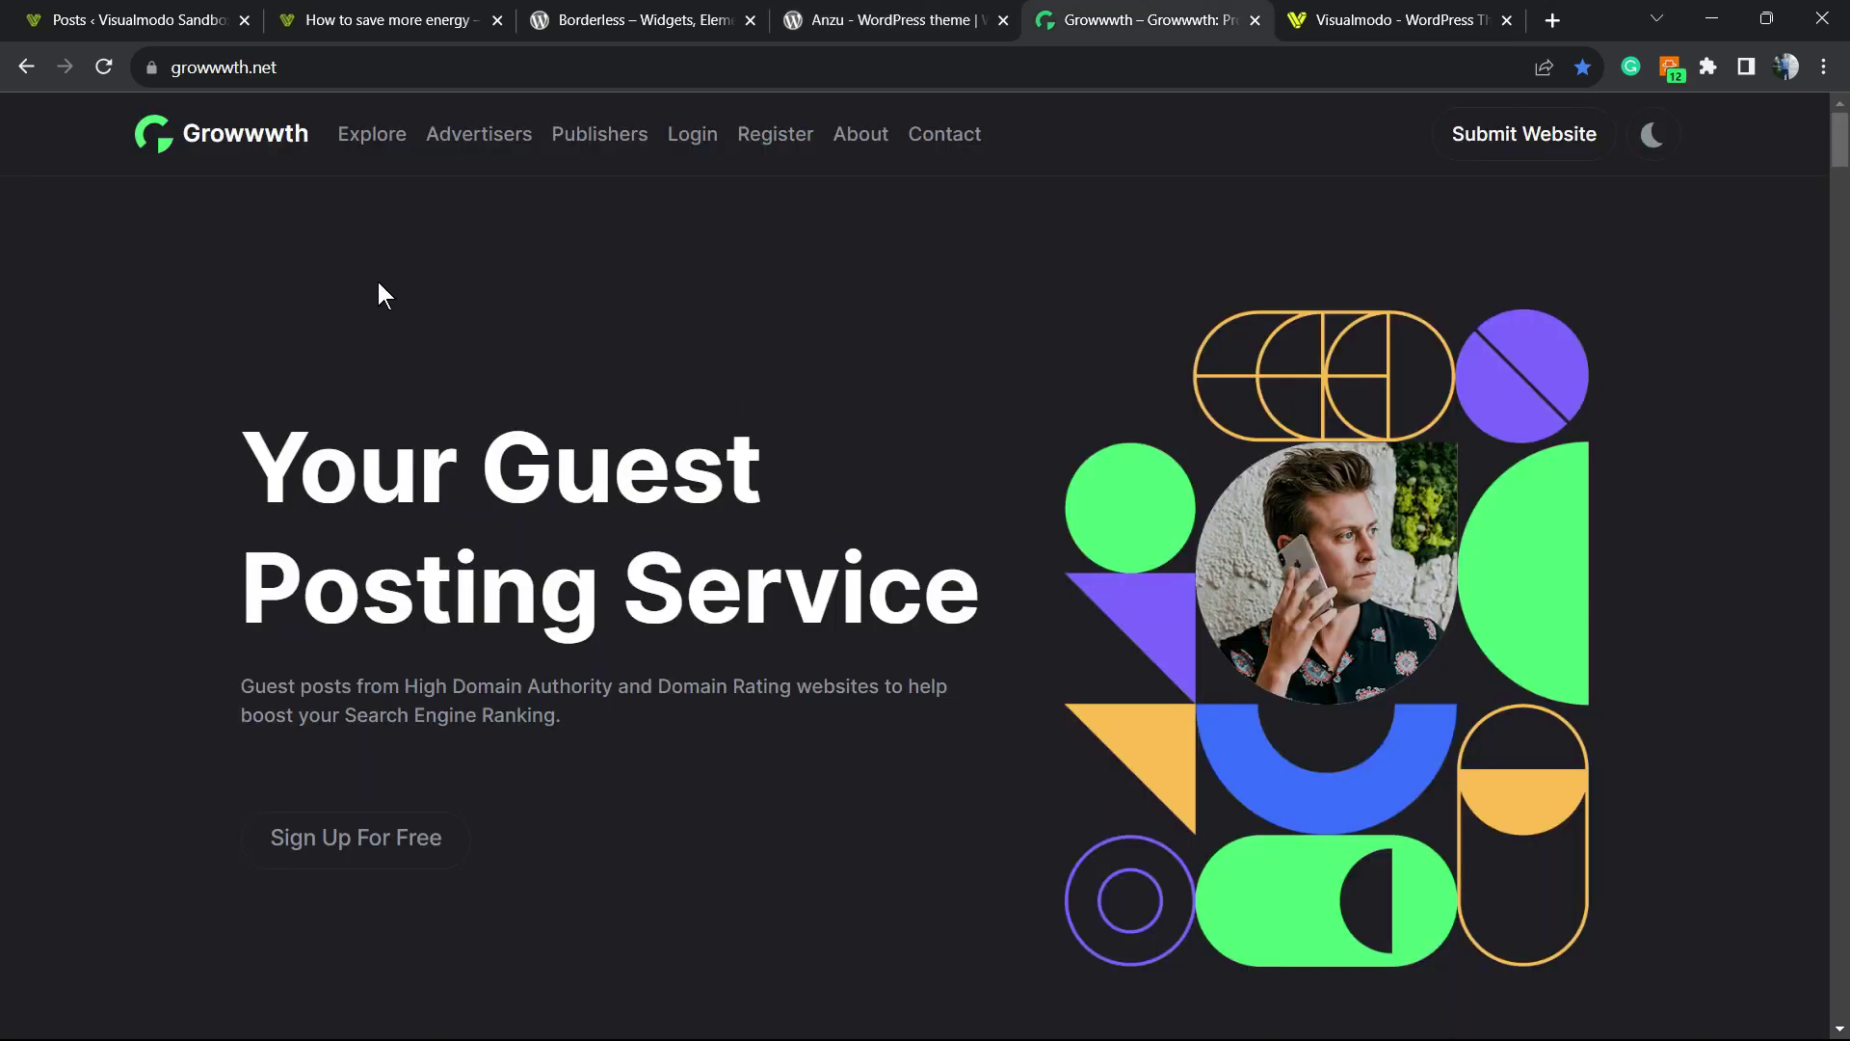
scroll(564, 414, down, 7)
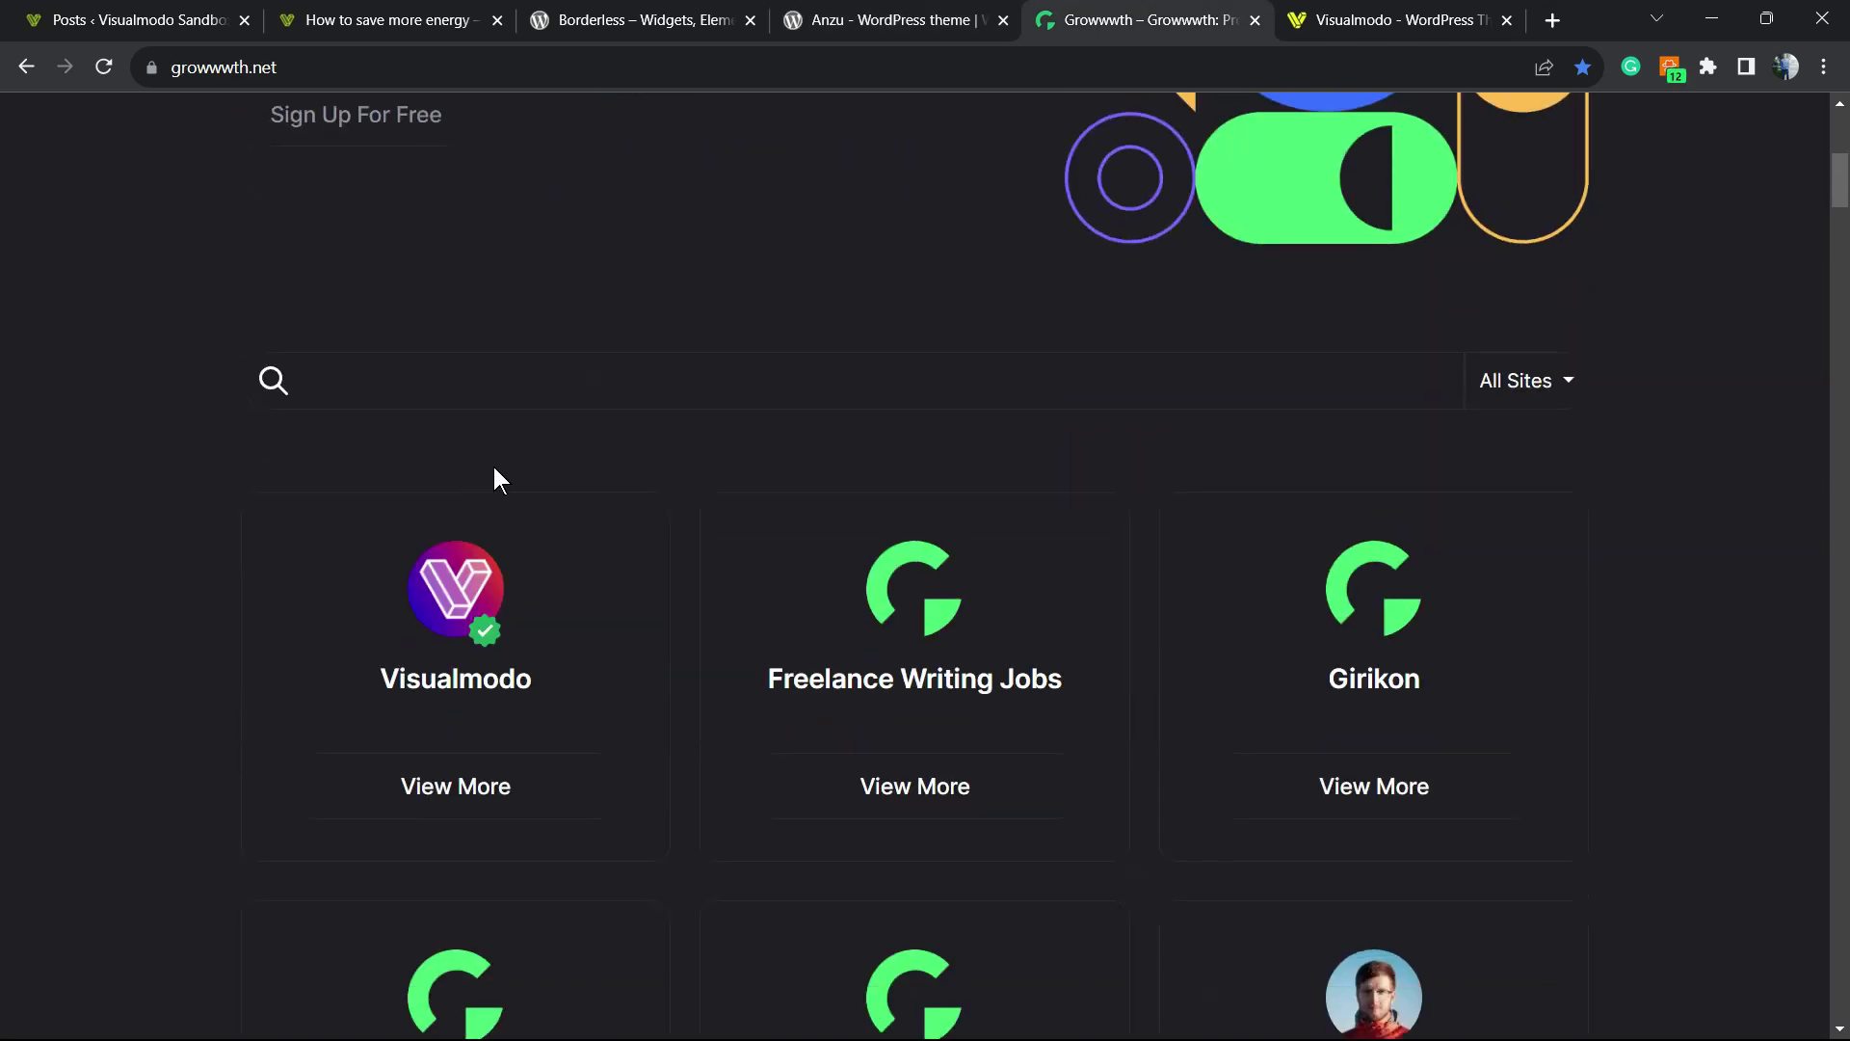
scroll(628, 522, down, 11)
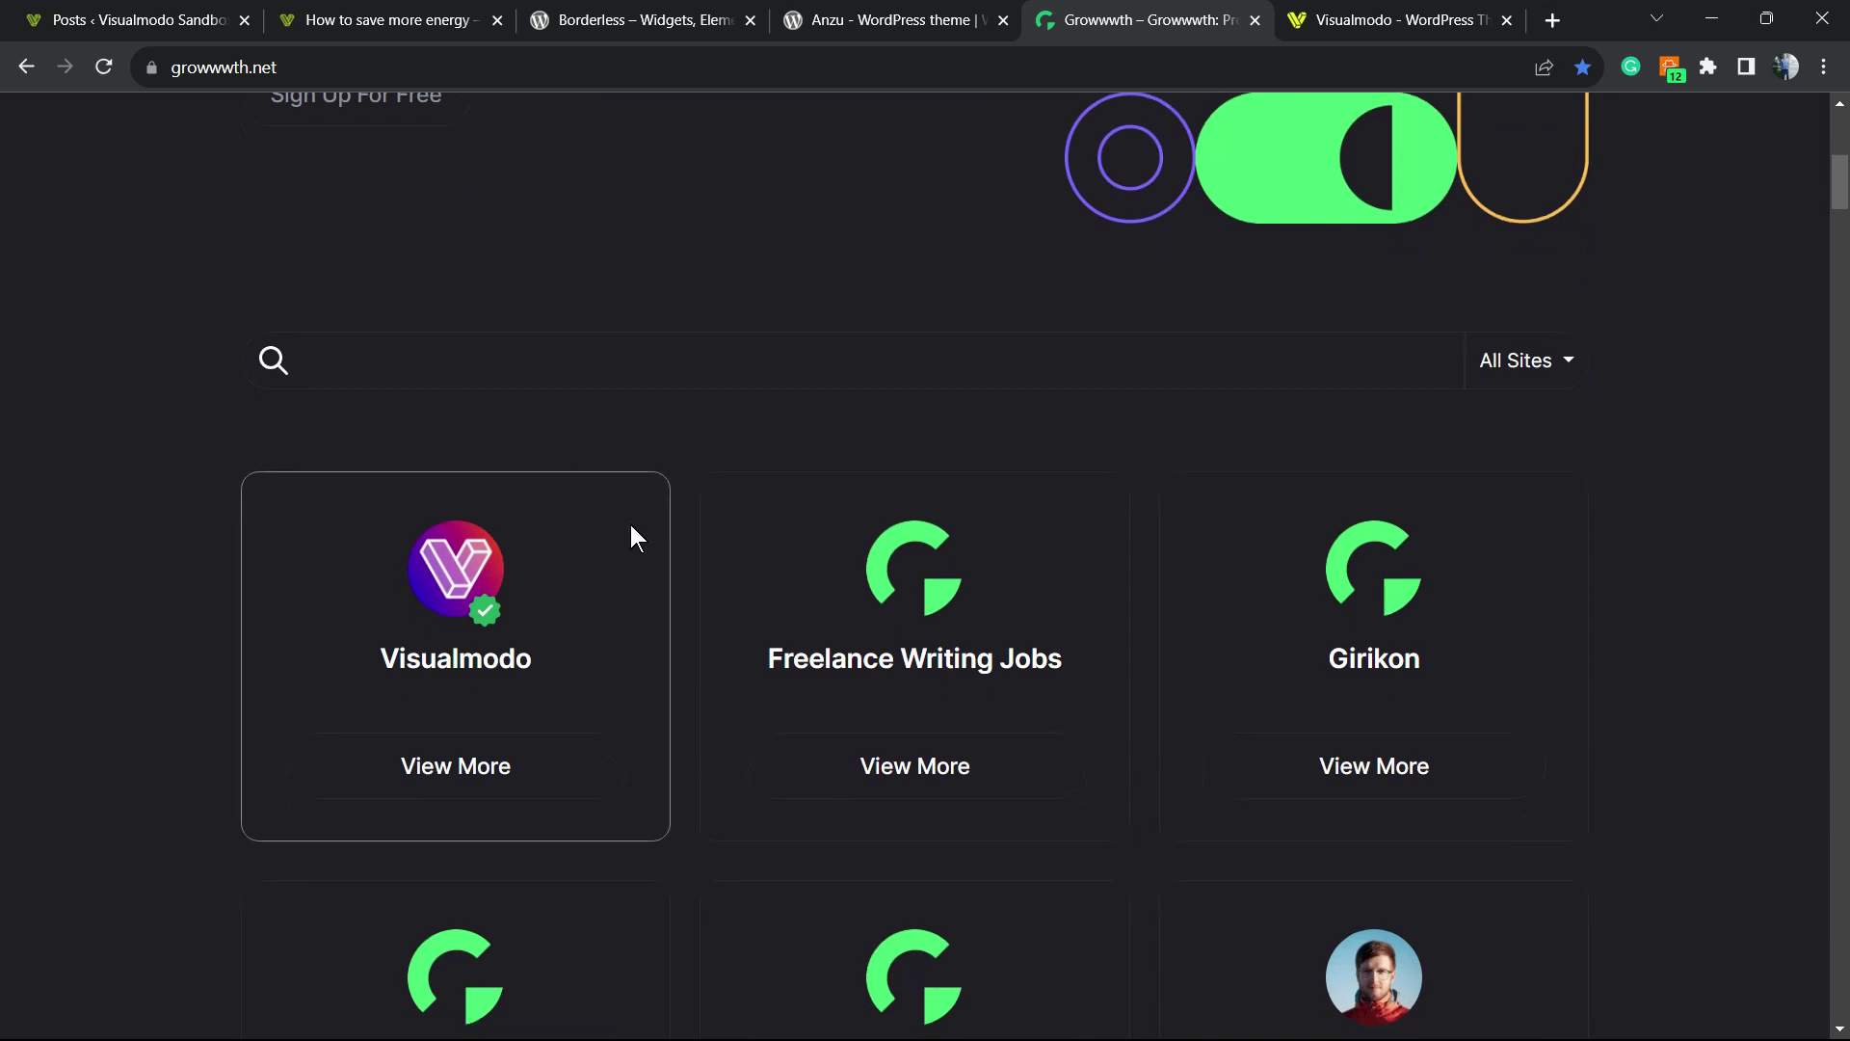
scroll(631, 525, down, 12)
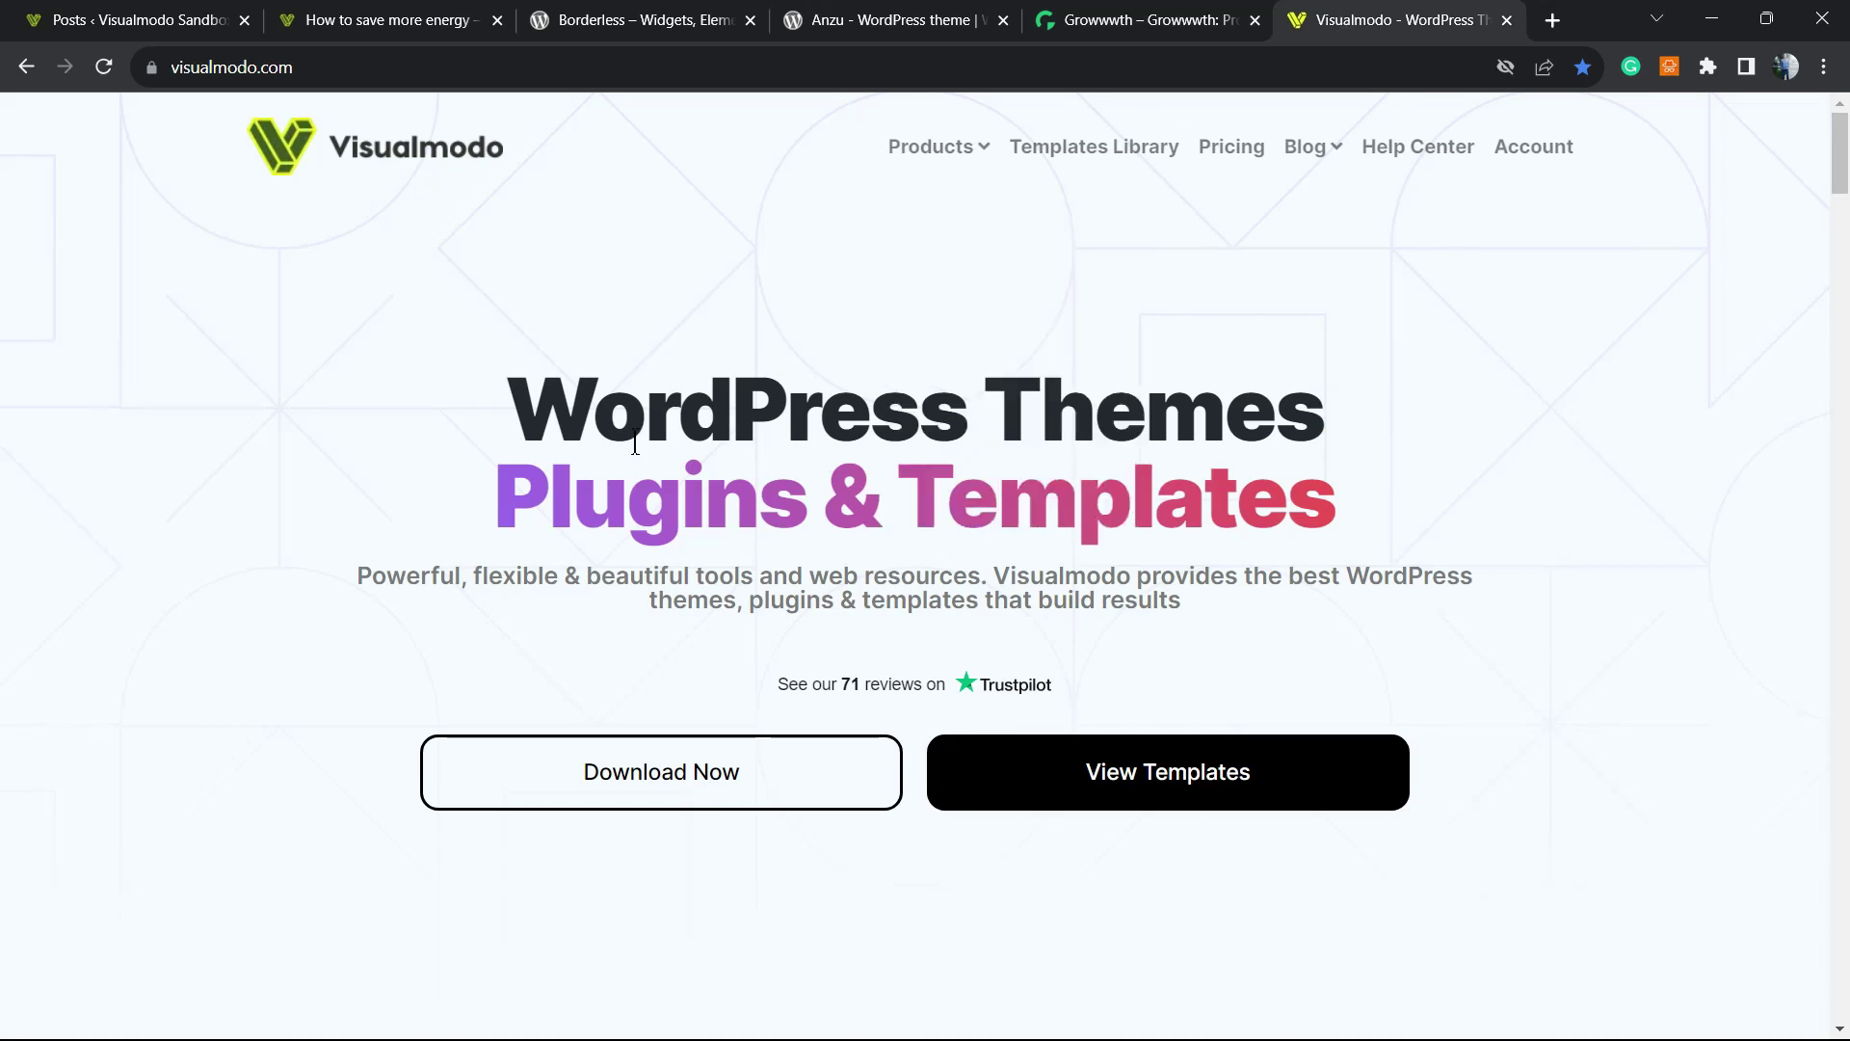
Step: Open the Templates Library on the Visualmodo website and browse its starter templates
click(1125, 146)
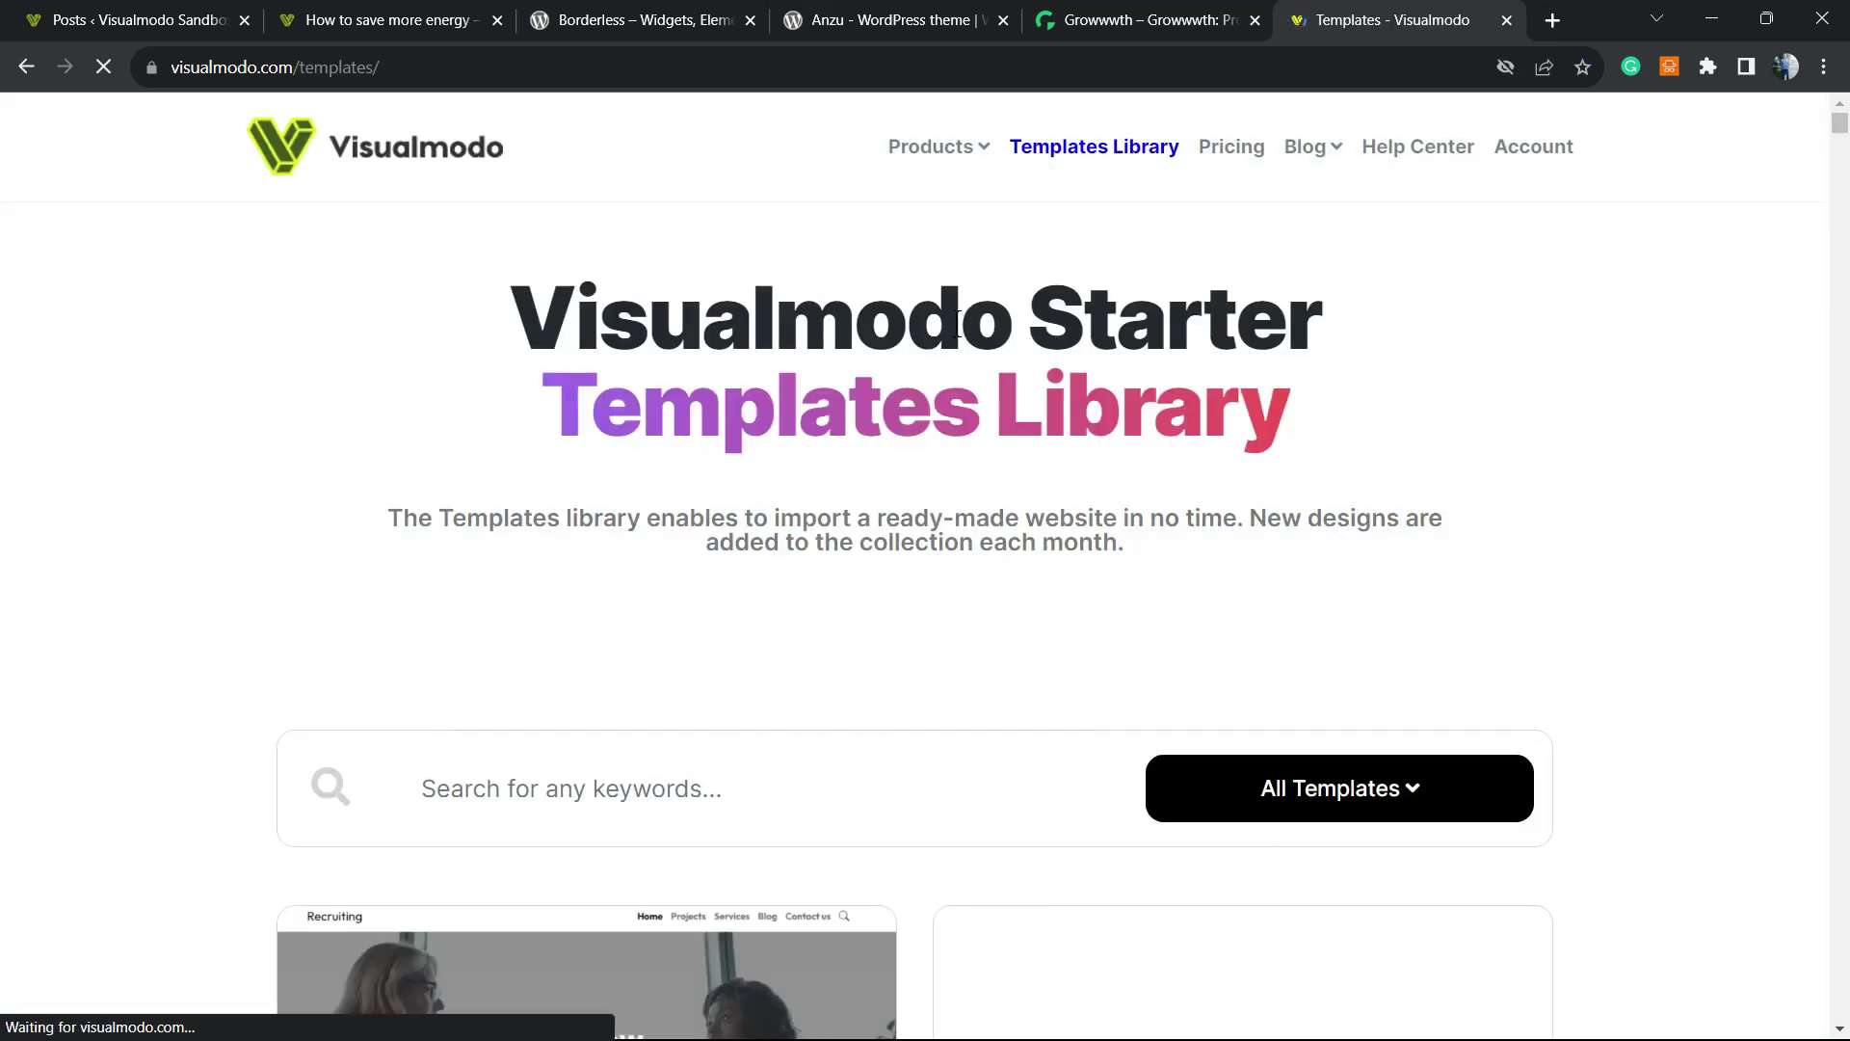
scroll(930, 358, down, 12)
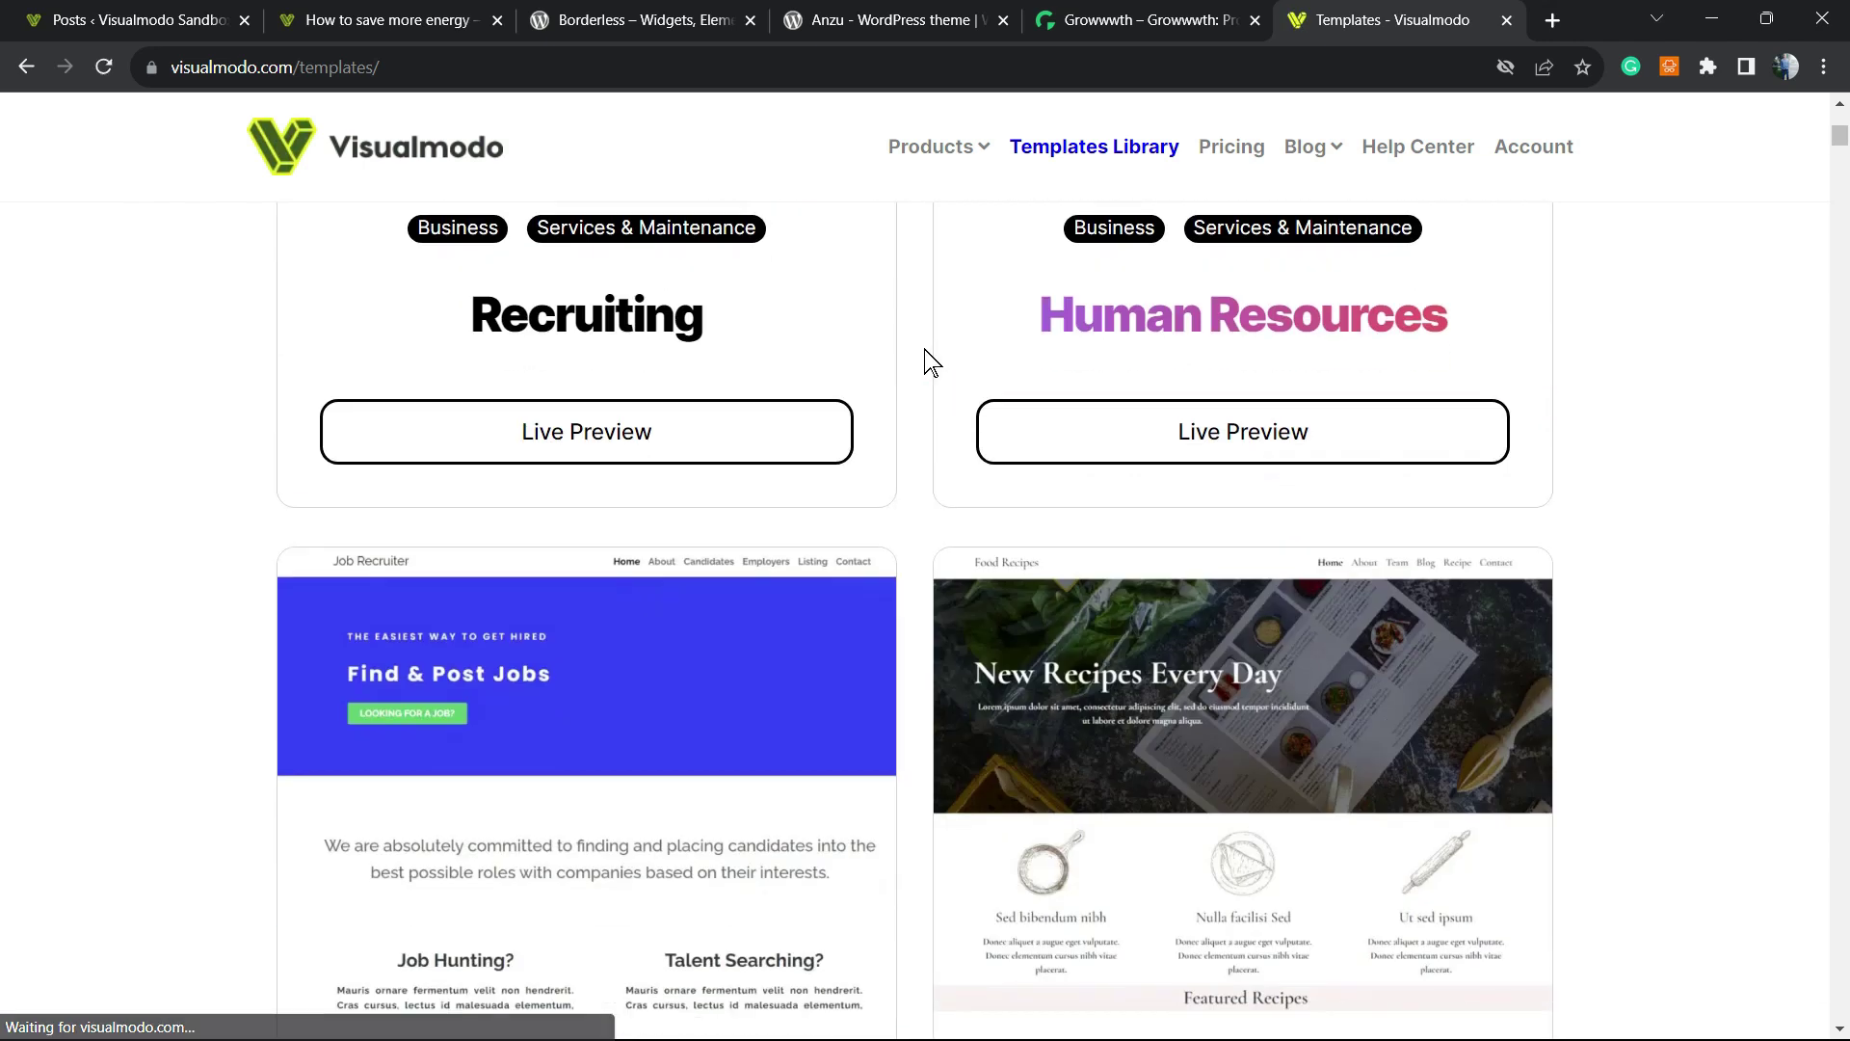
scroll(930, 362, down, 10)
scroll(923, 364, down, 5)
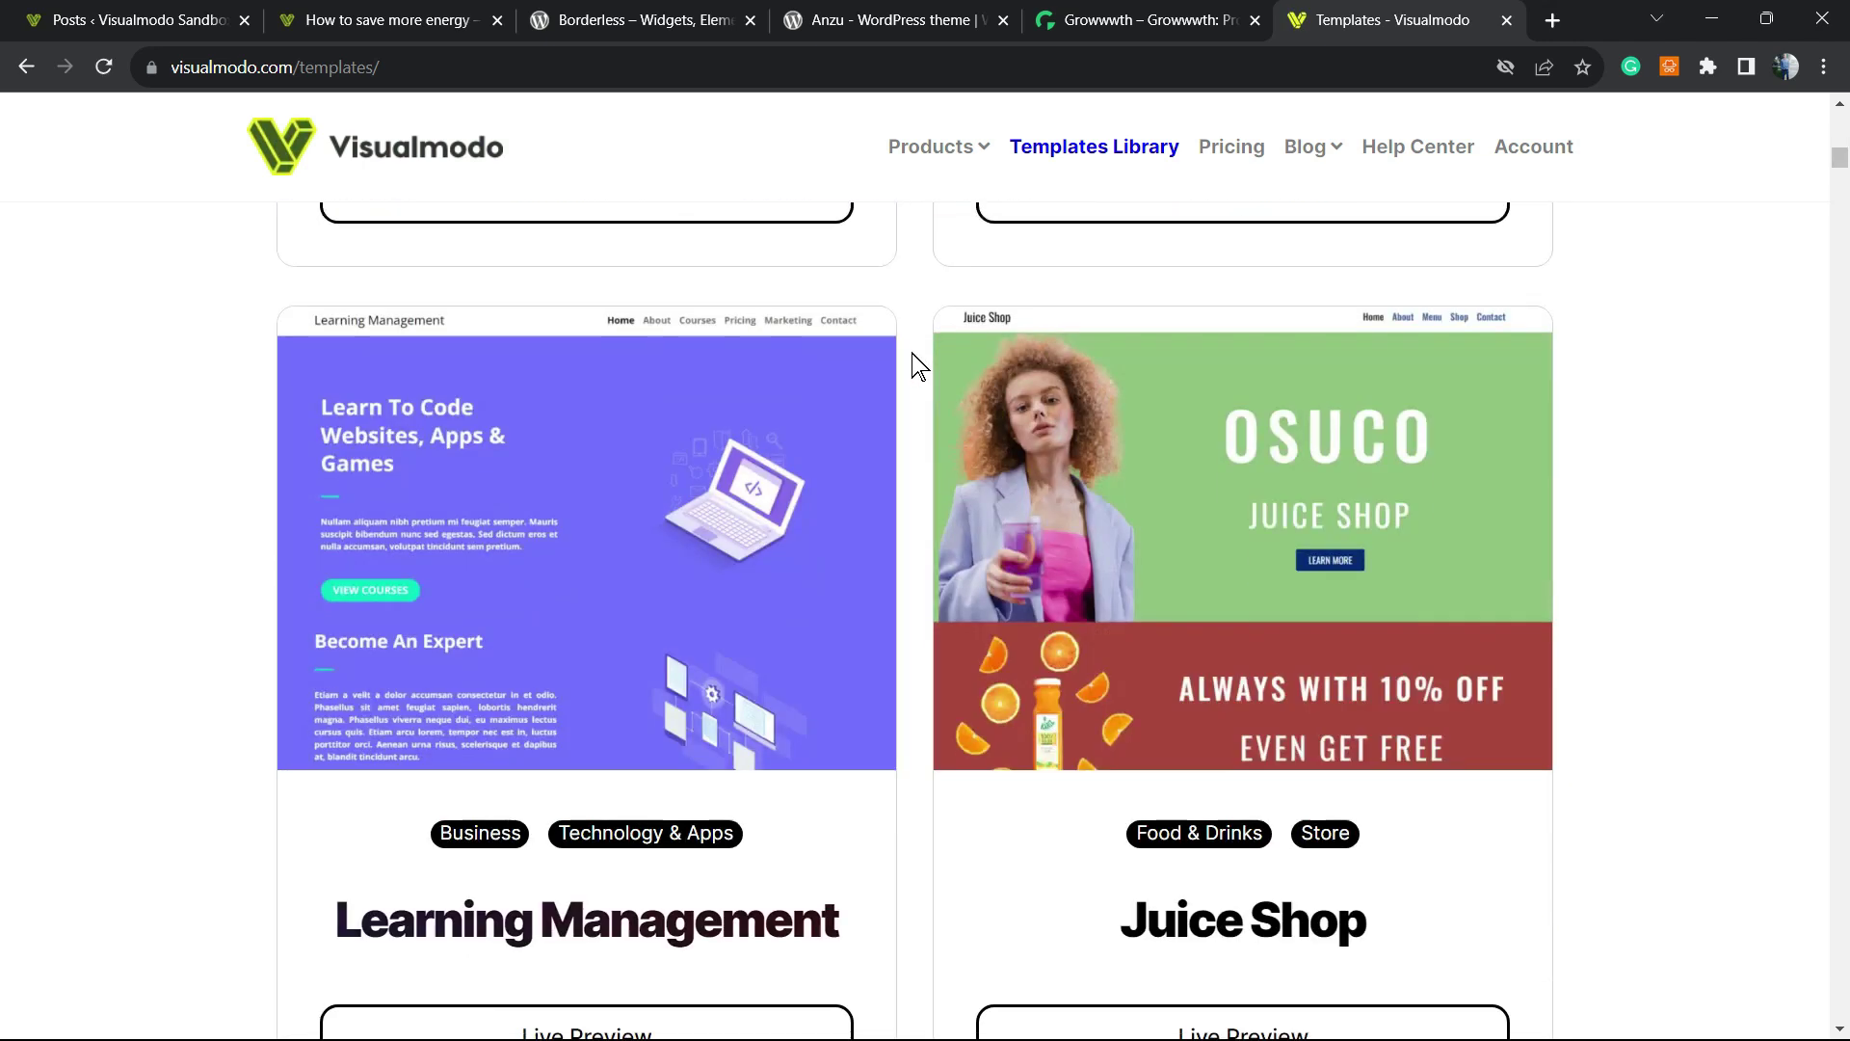
scroll(911, 358, down, 12)
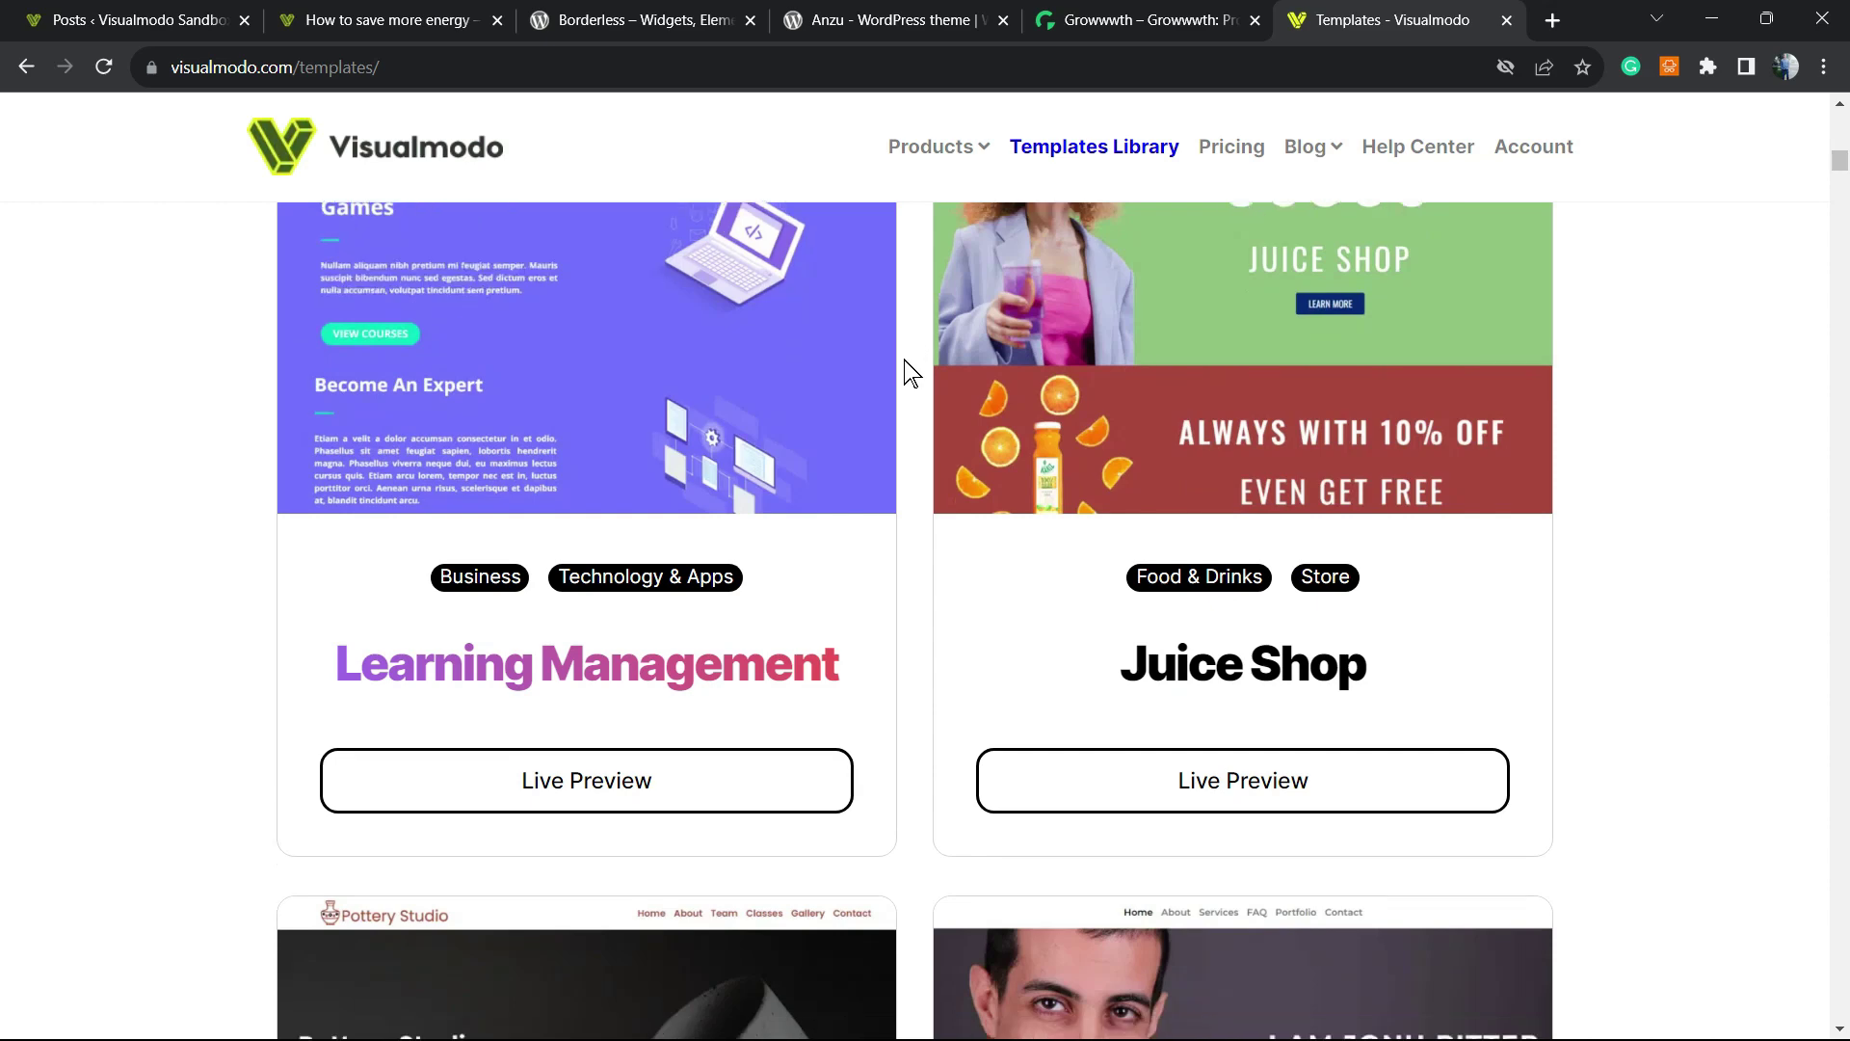
scroll(915, 361, down, 10)
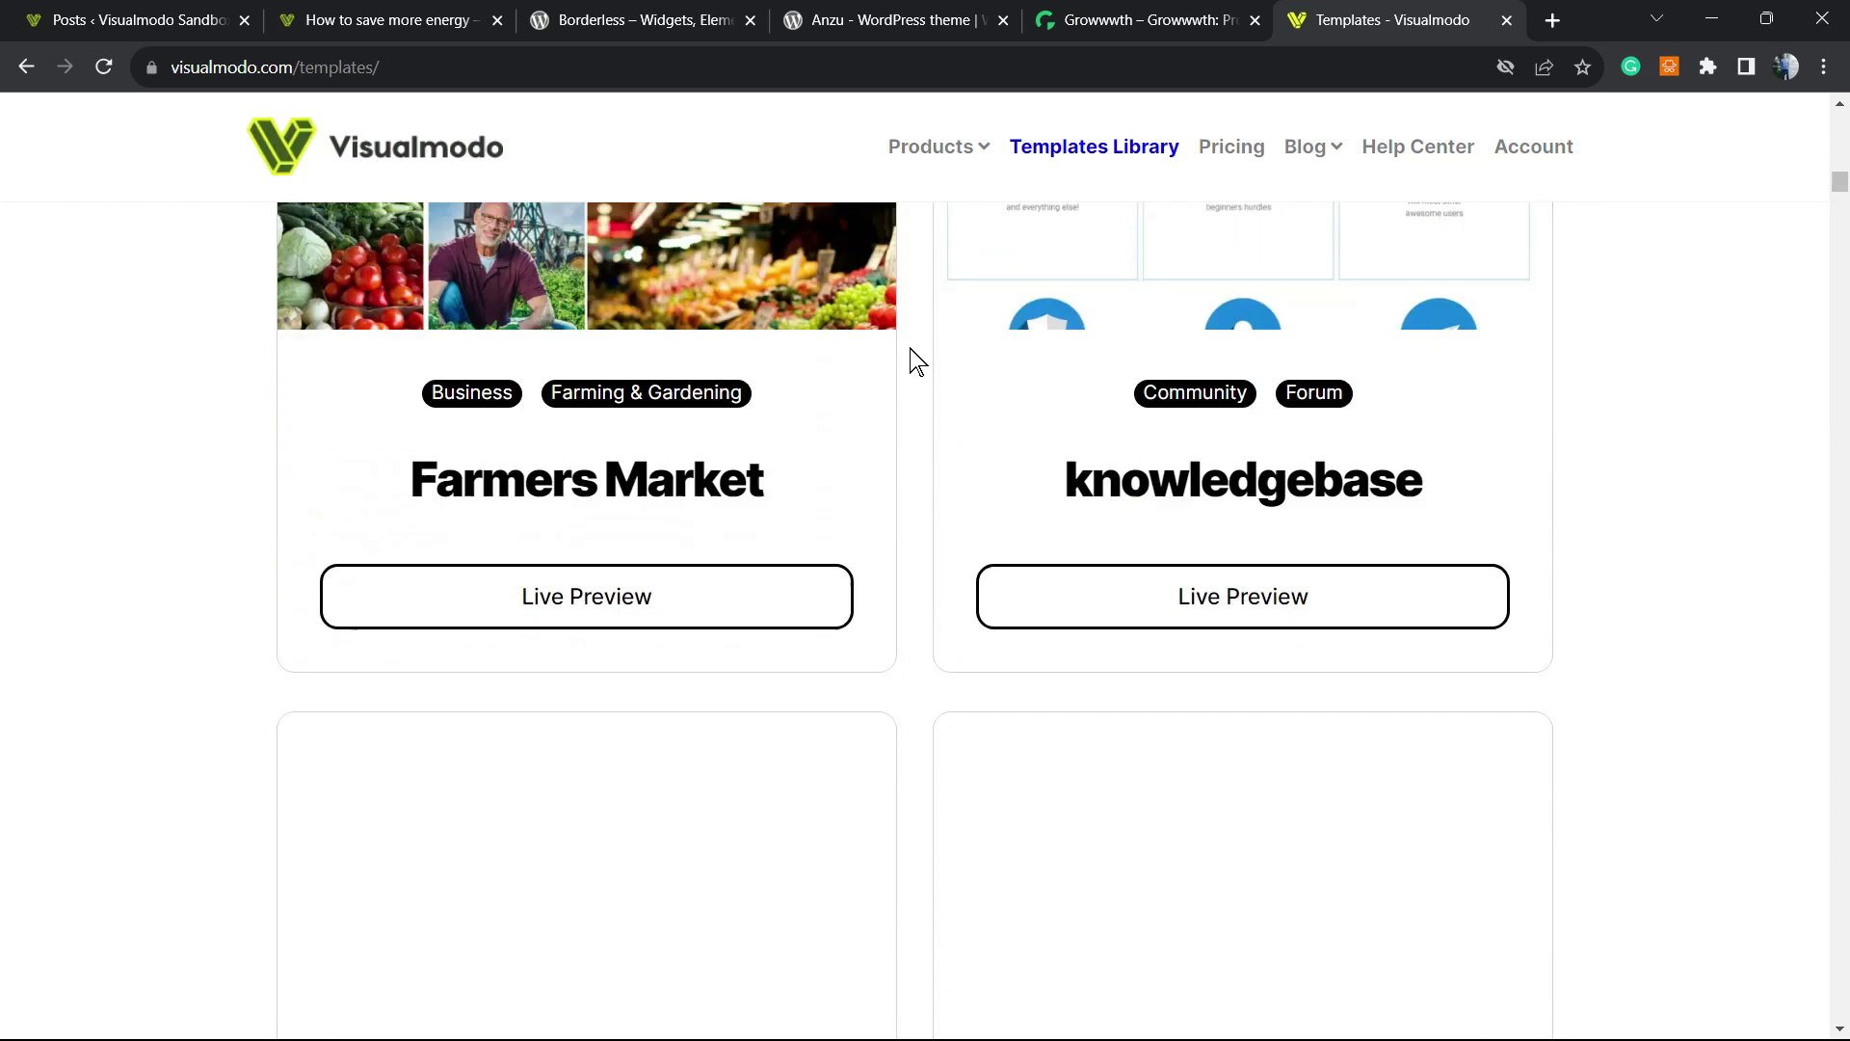
scroll(915, 362, down, 20)
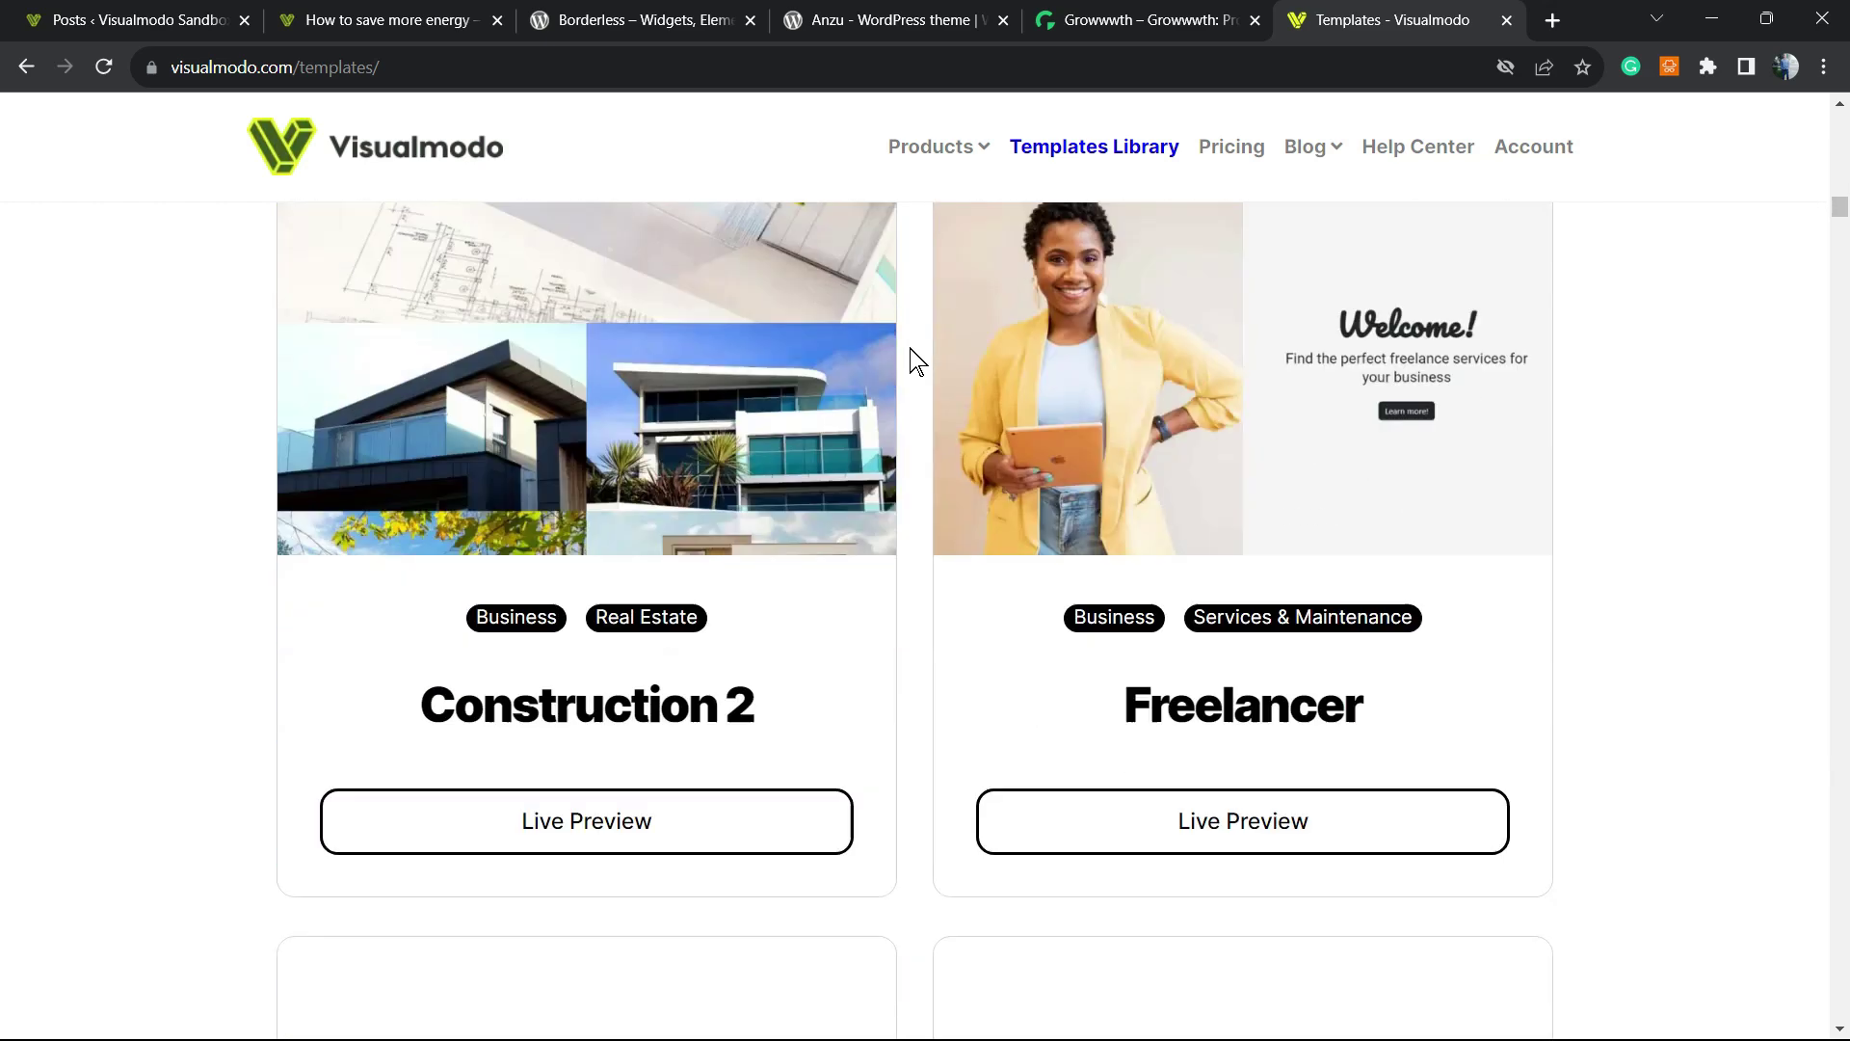
scroll(916, 362, down, 20)
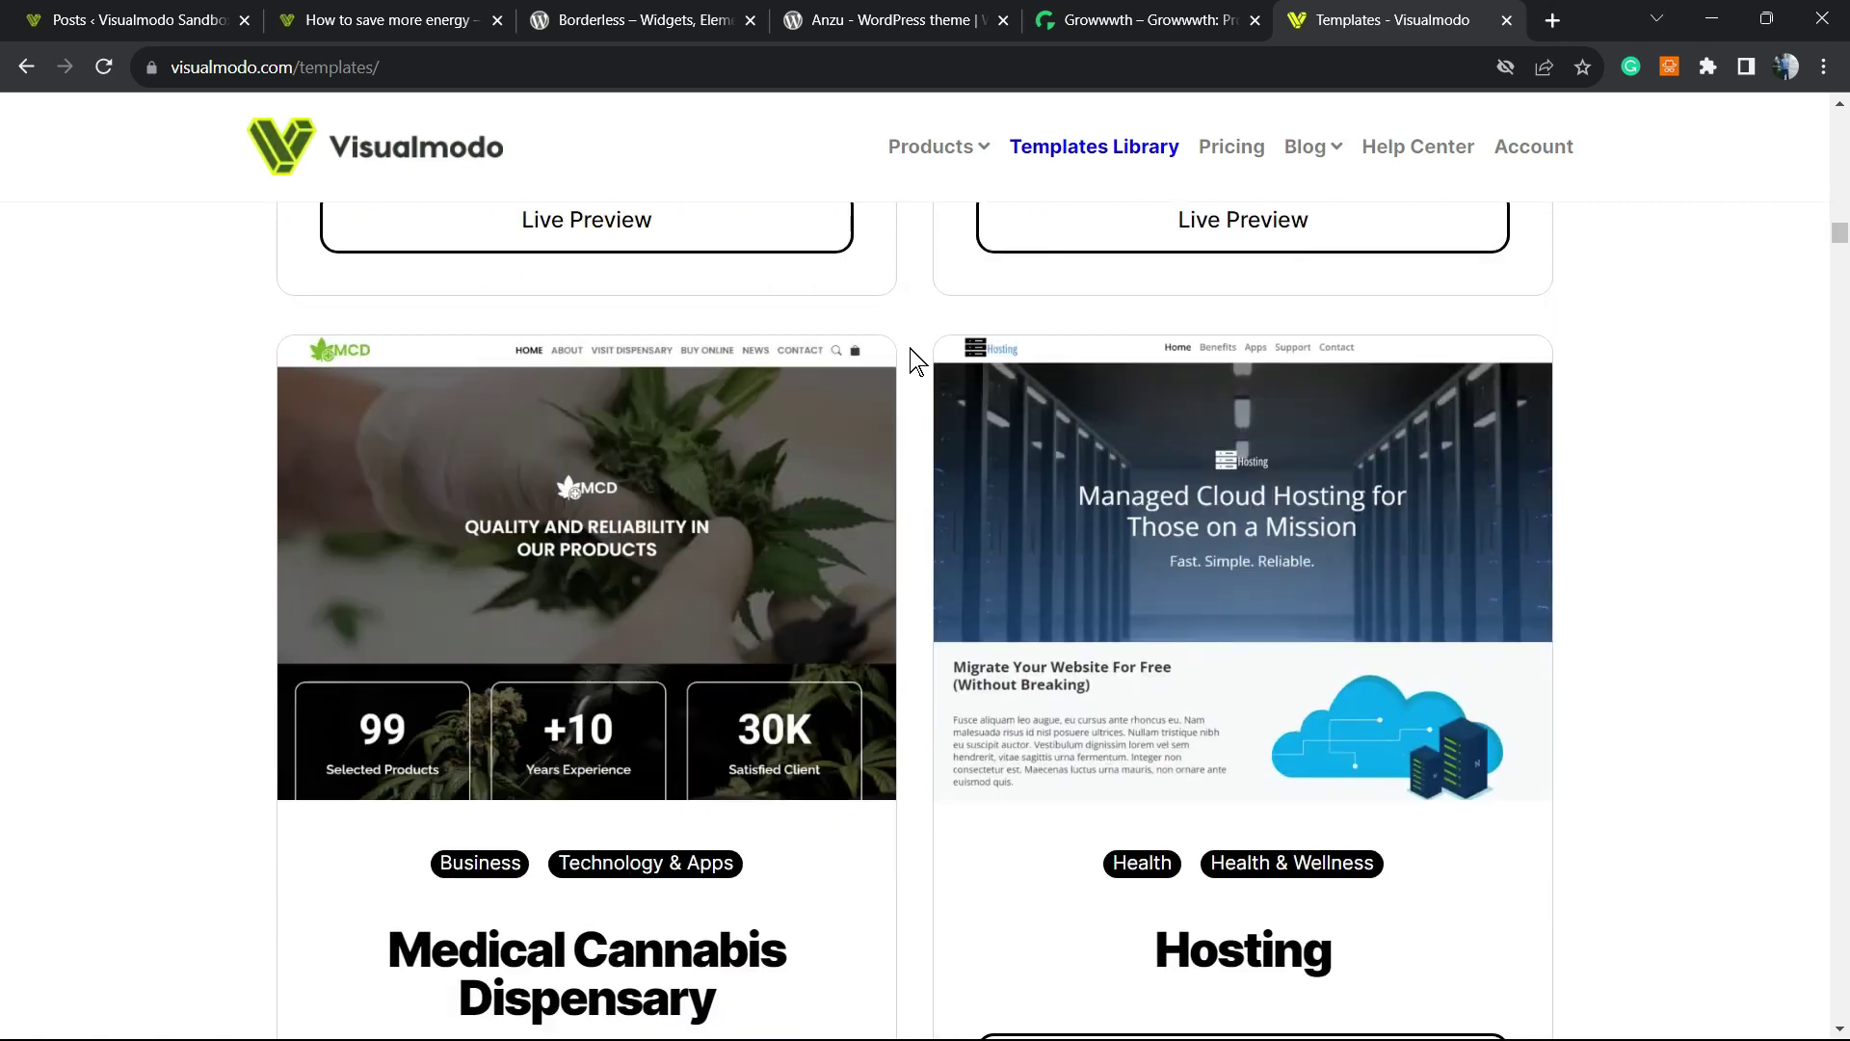
scroll(915, 362, down, 20)
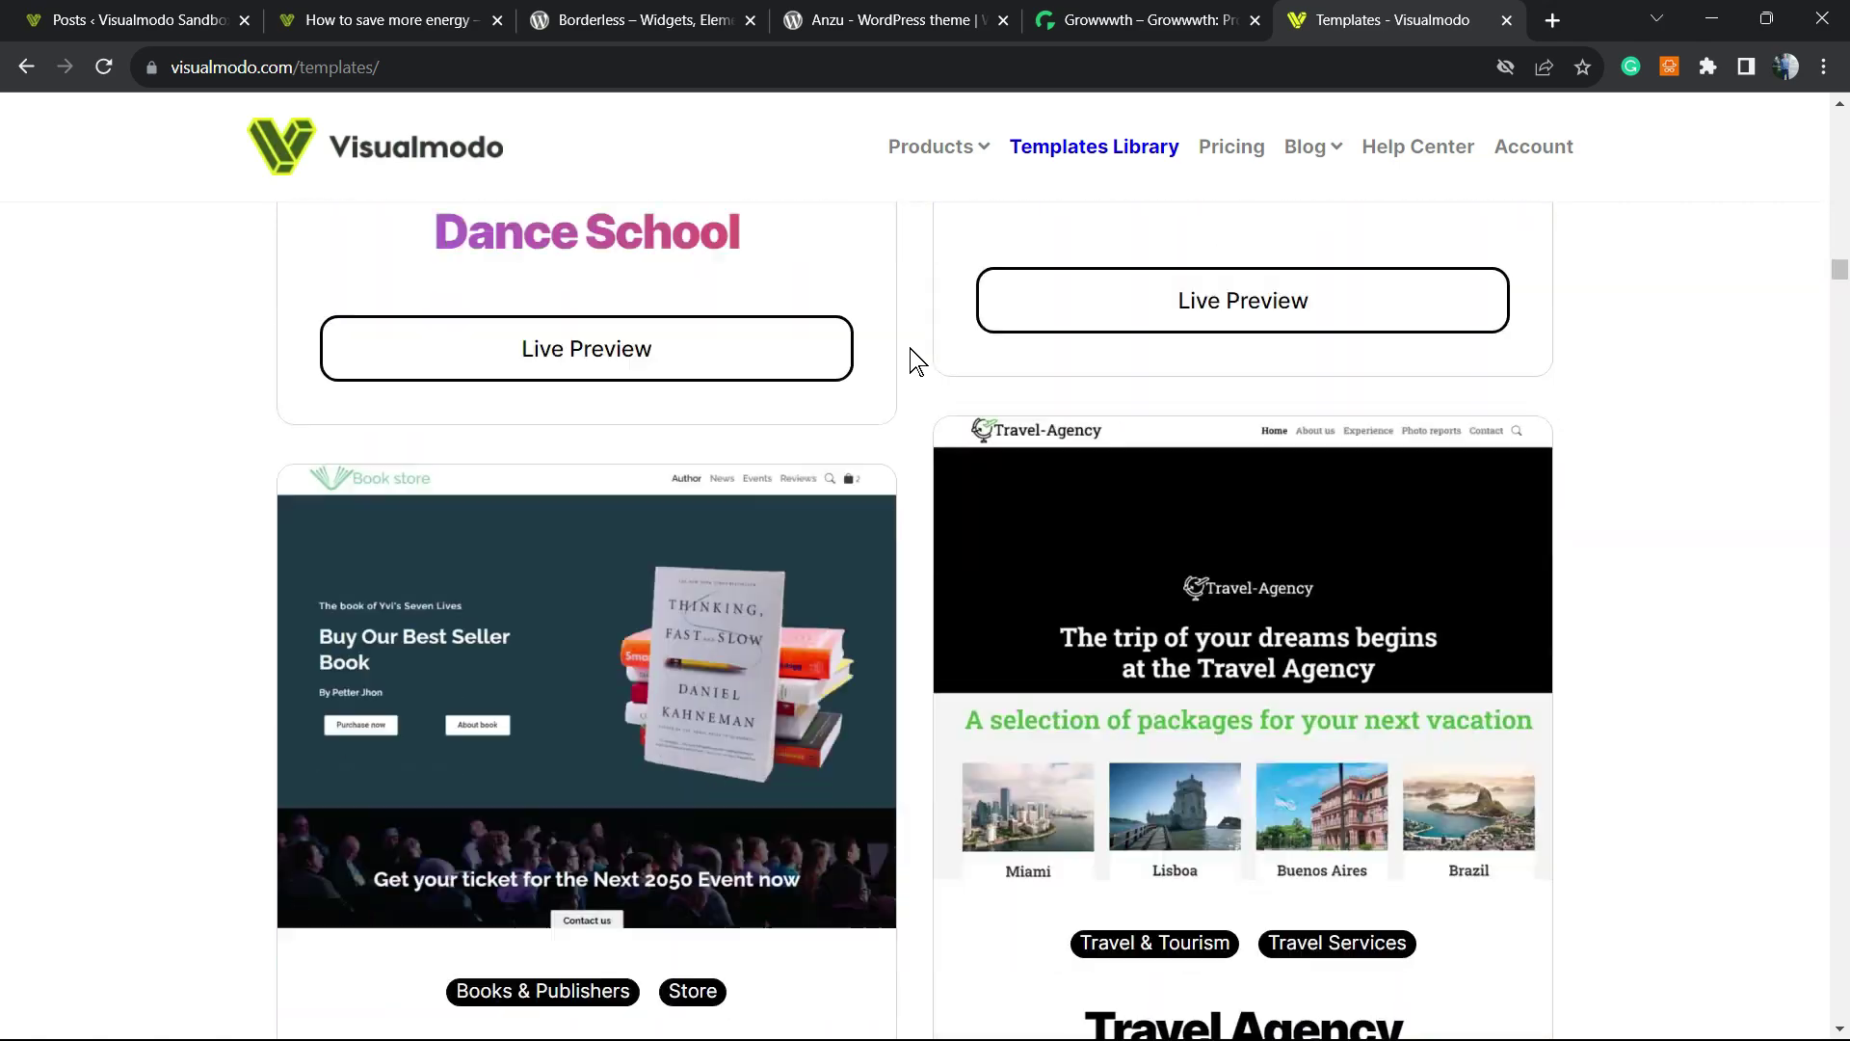
scroll(915, 361, down, 20)
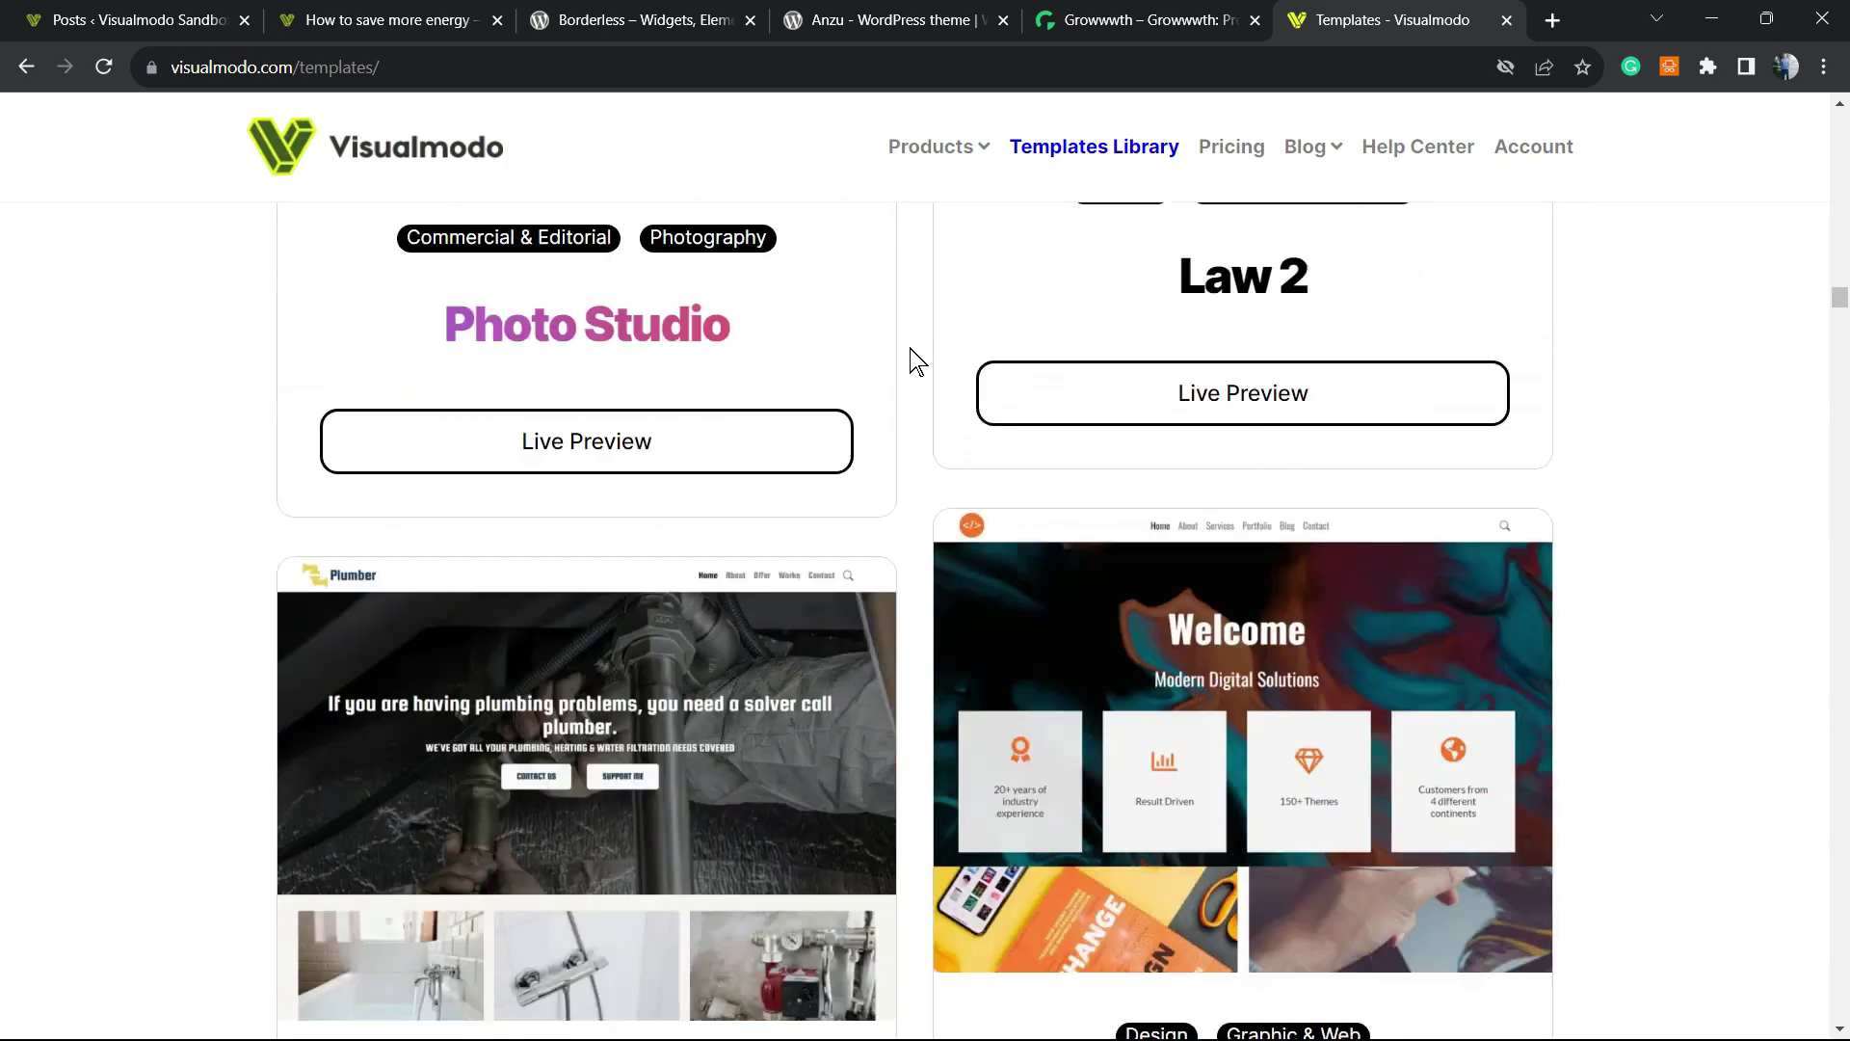
scroll(915, 361, down, 20)
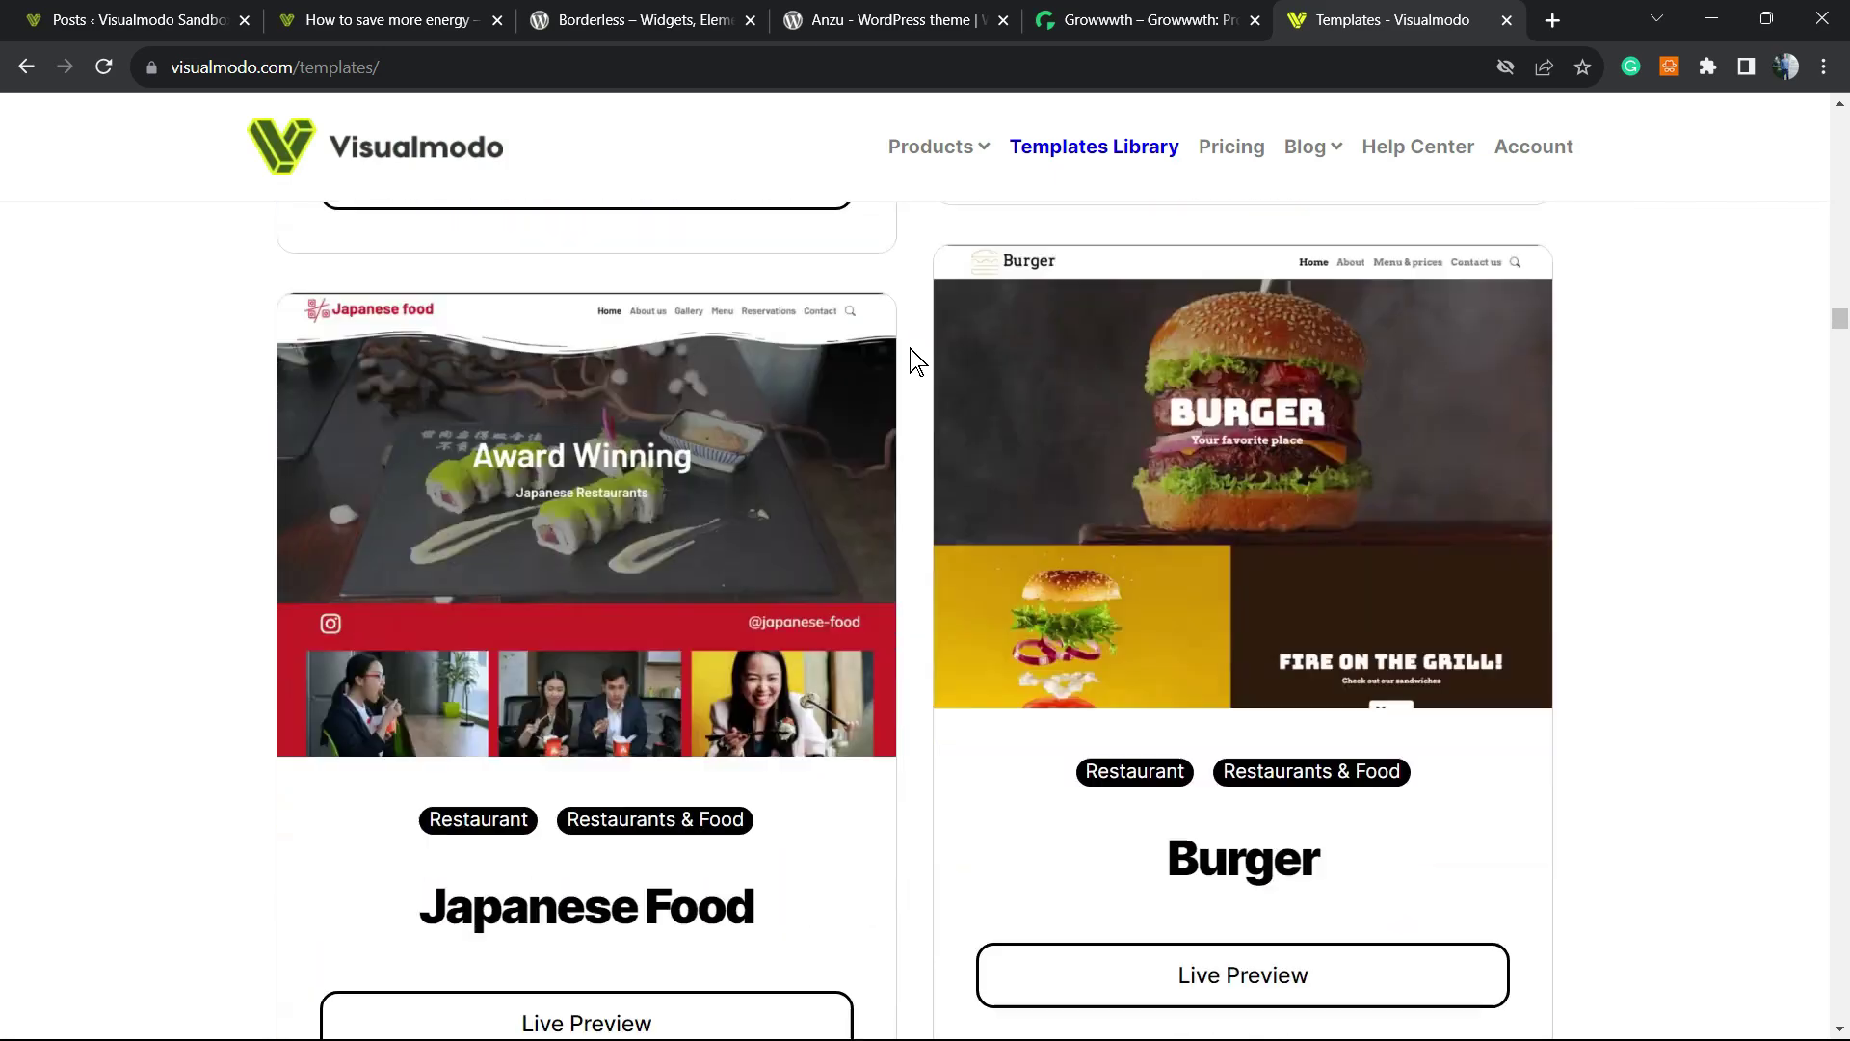
scroll(915, 361, down, 15)
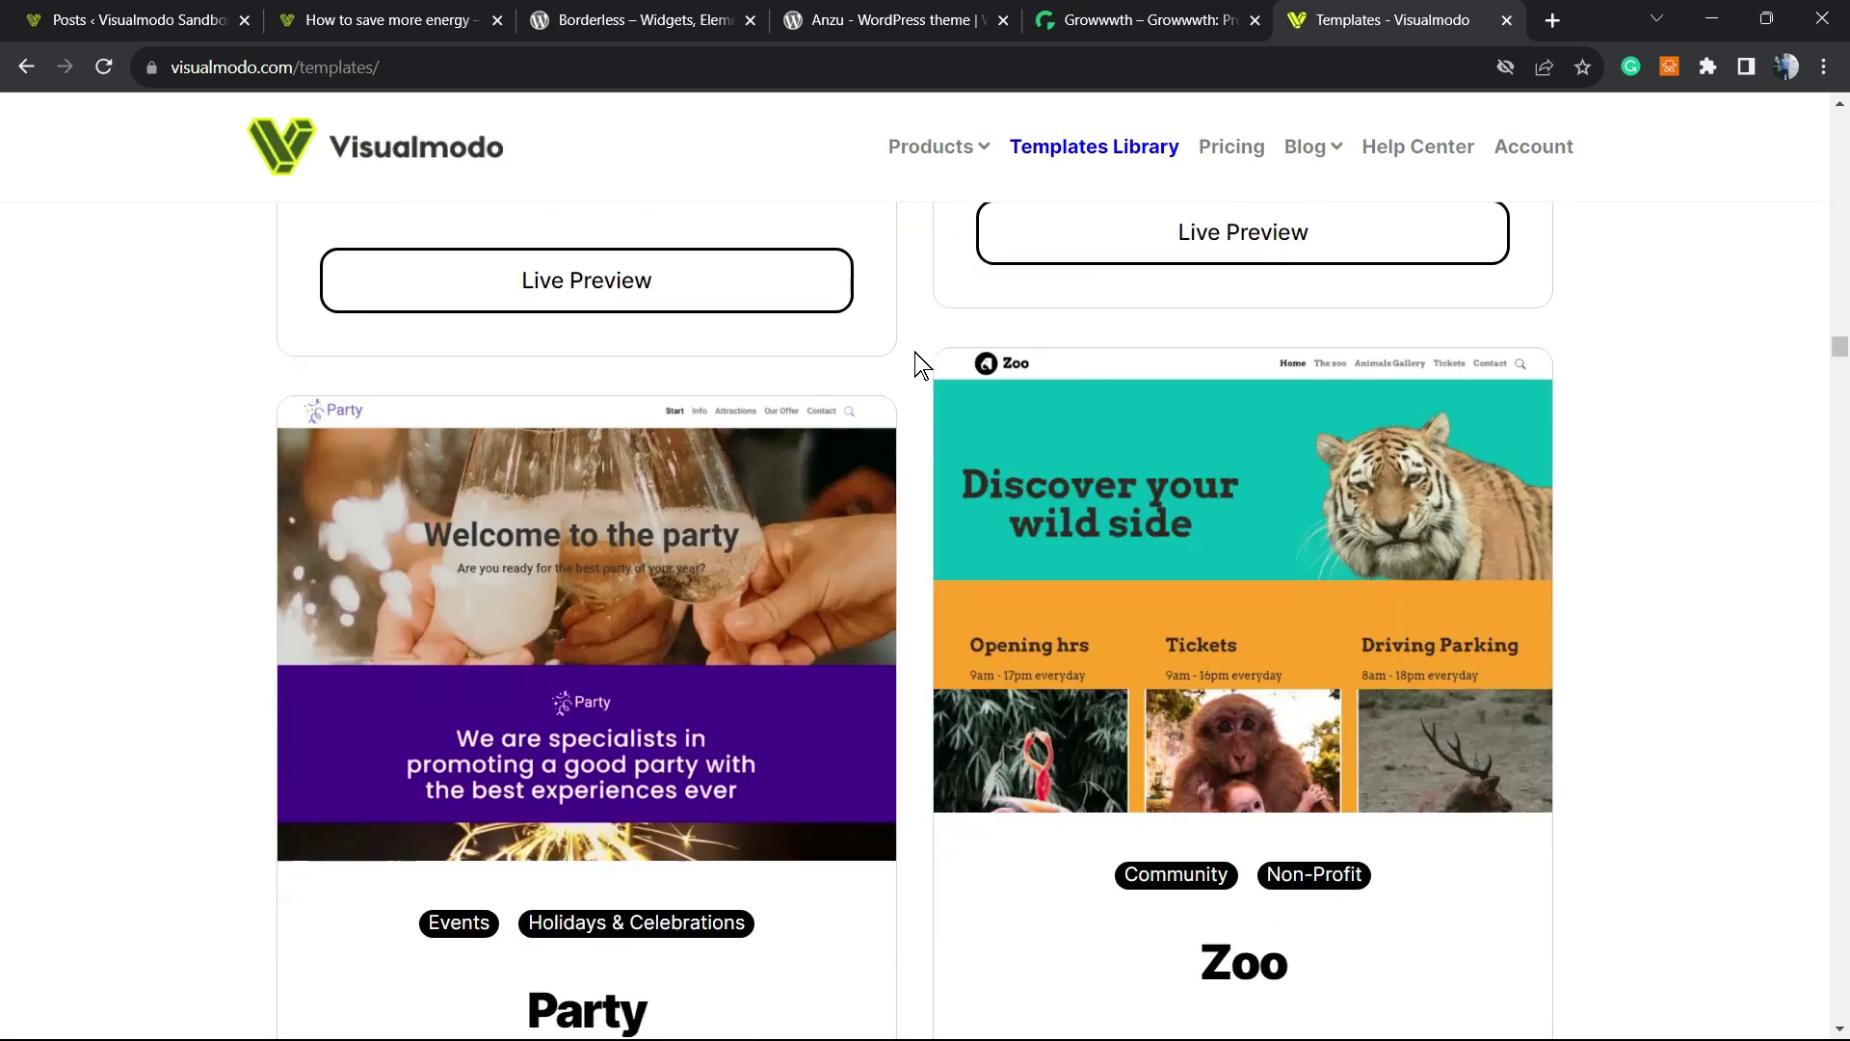